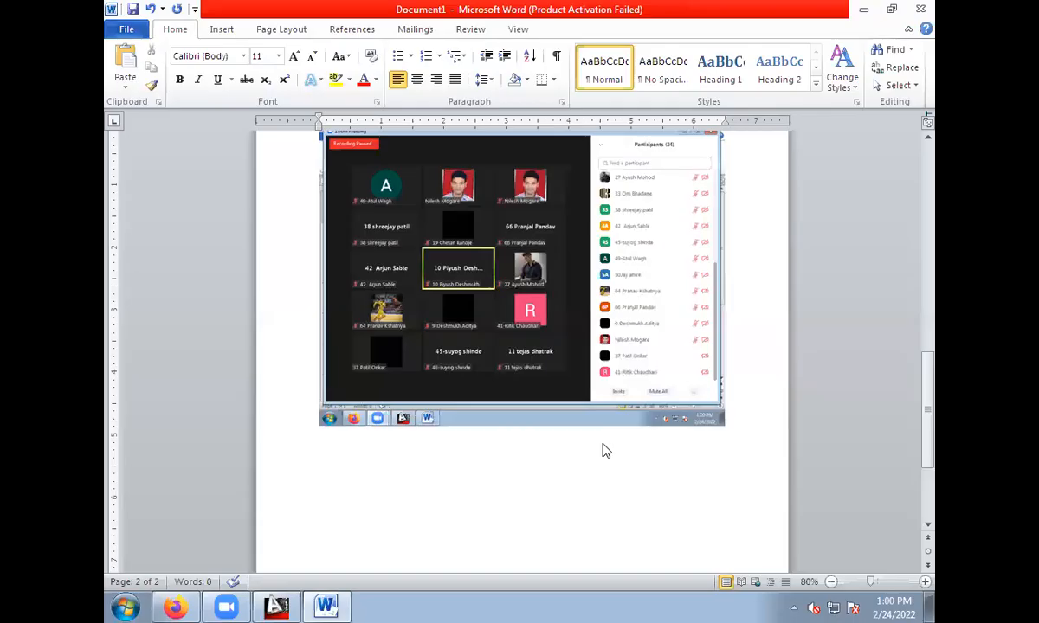
Switch to AutoCAD, turn off the grid display and maximize the Drawing1 window.
{"action": "left_click", "coordinate": [277, 606]}
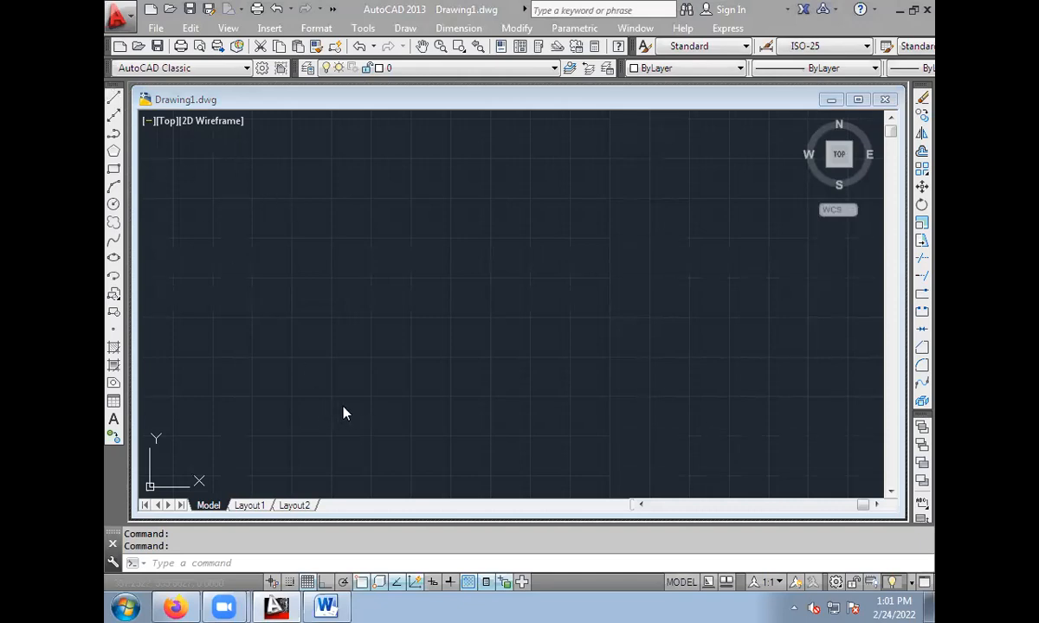
{"action": "left_click", "coordinate": [307, 582]}
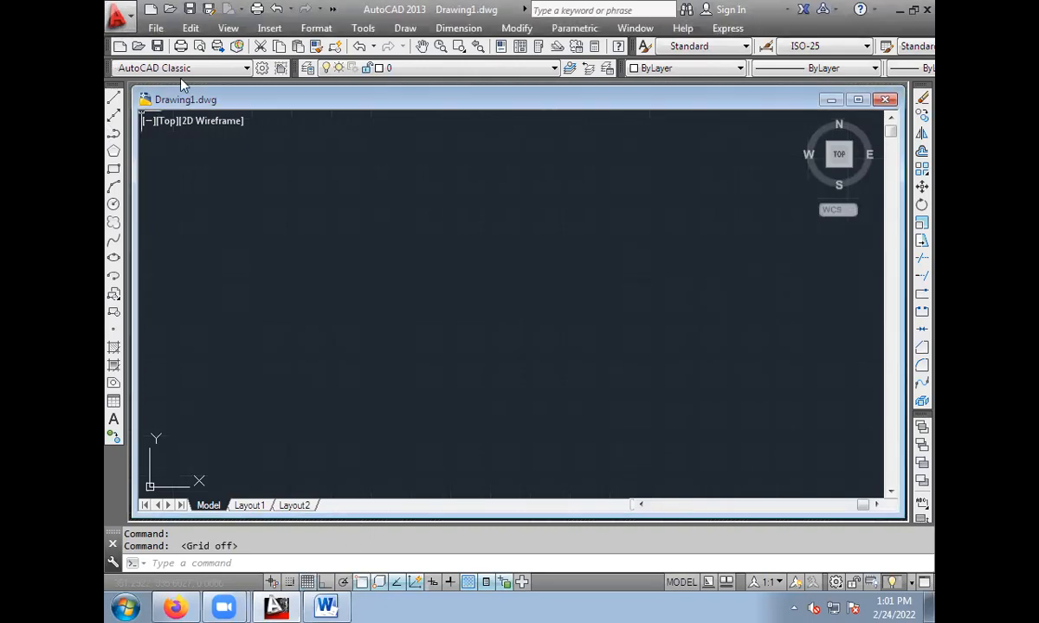
{"action": "left_click", "coordinate": [859, 101]}
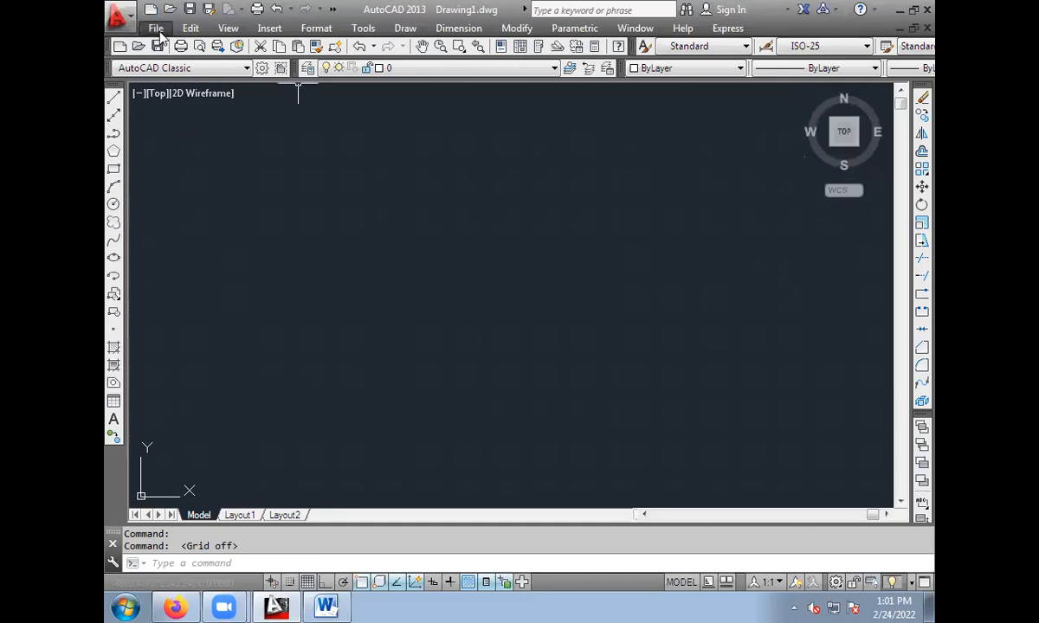
Create a new drawing with no template, using metric units.
{"action": "left_click", "coordinate": [119, 14]}
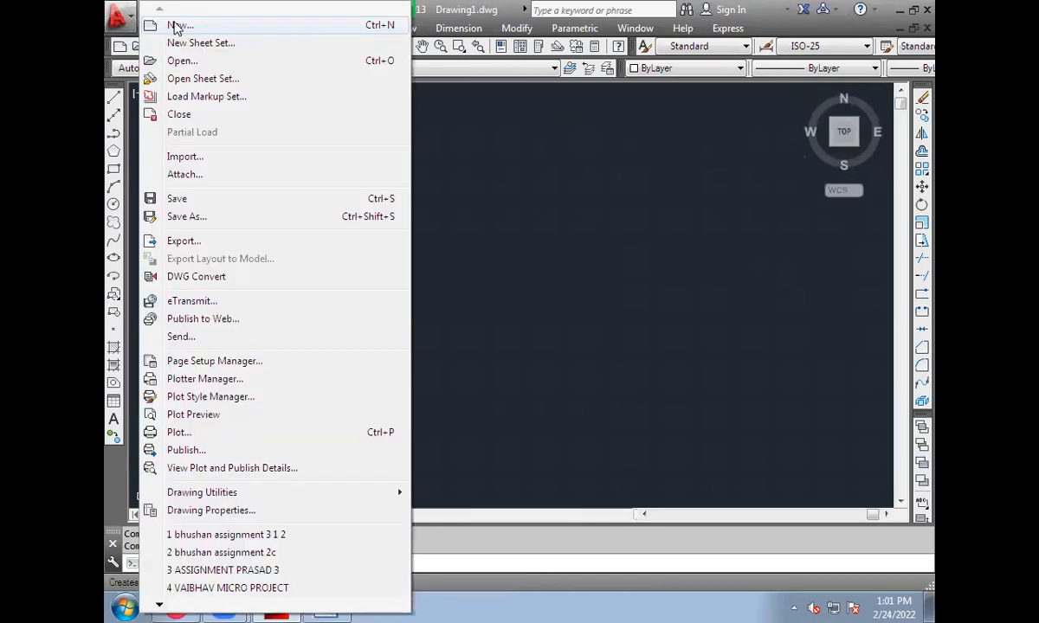
{"action": "left_click", "coordinate": [175, 27]}
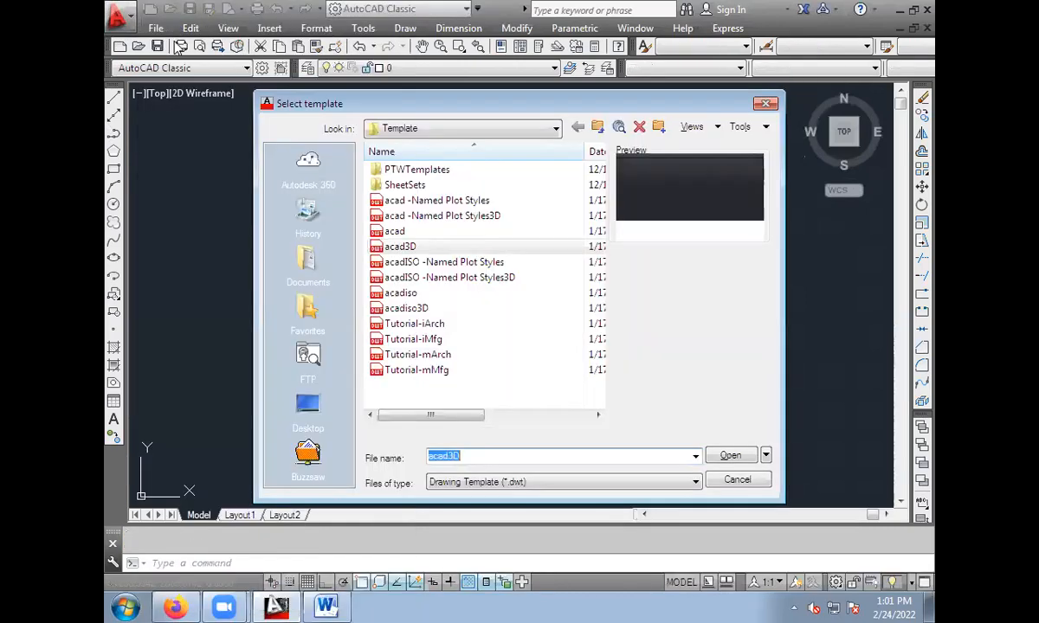
{"action": "left_click", "coordinate": [765, 456]}
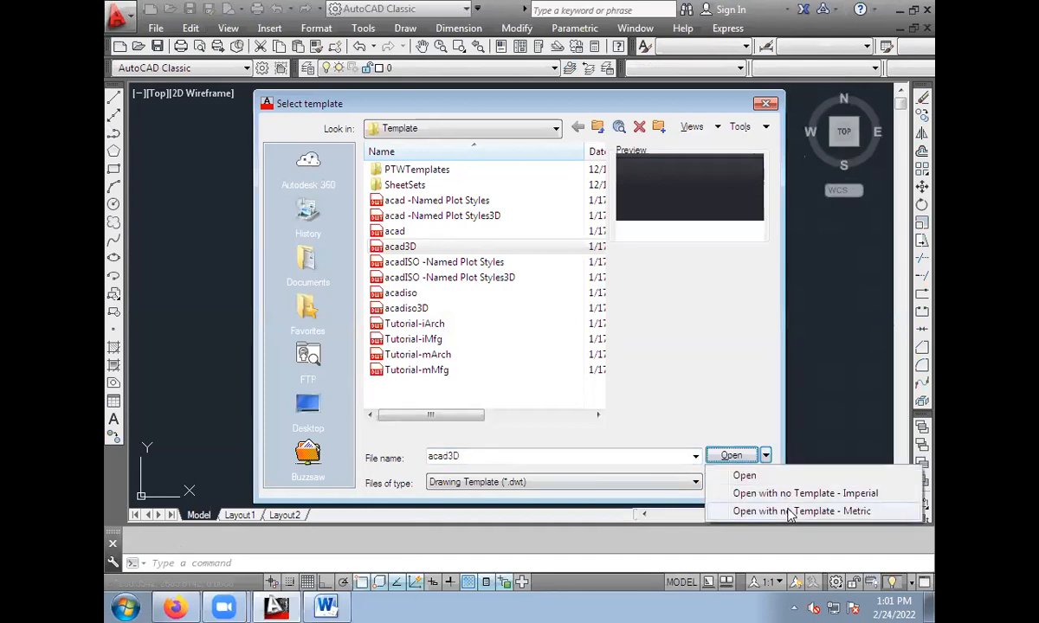
{"action": "left_click", "coordinate": [790, 511]}
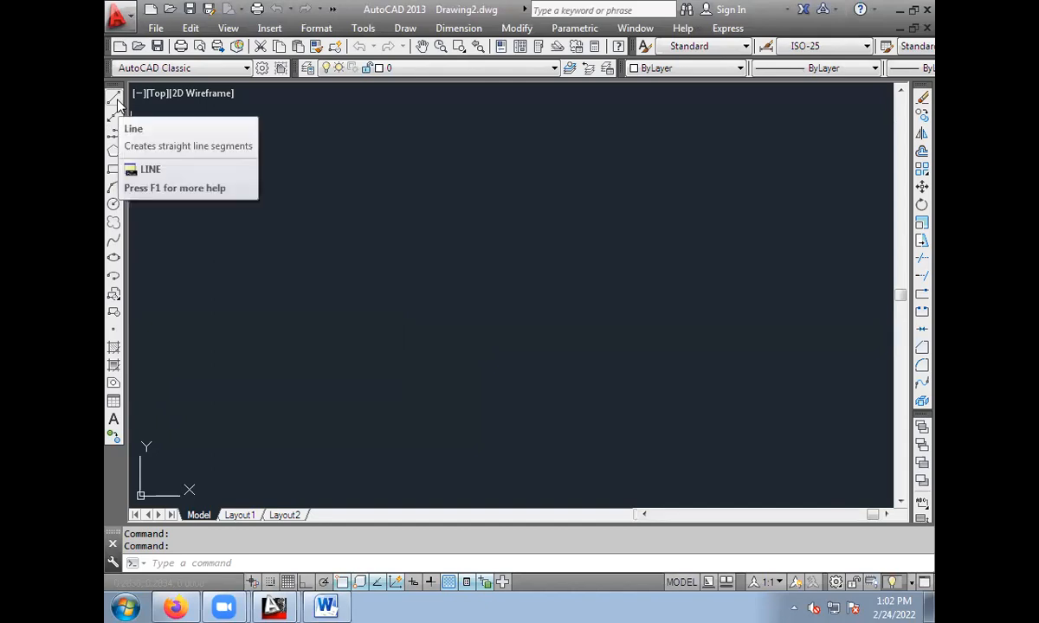
Turn on Ortho mode and draw a horizontal line 100 units long in the drawing area.
{"action": "left_click", "coordinate": [116, 101]}
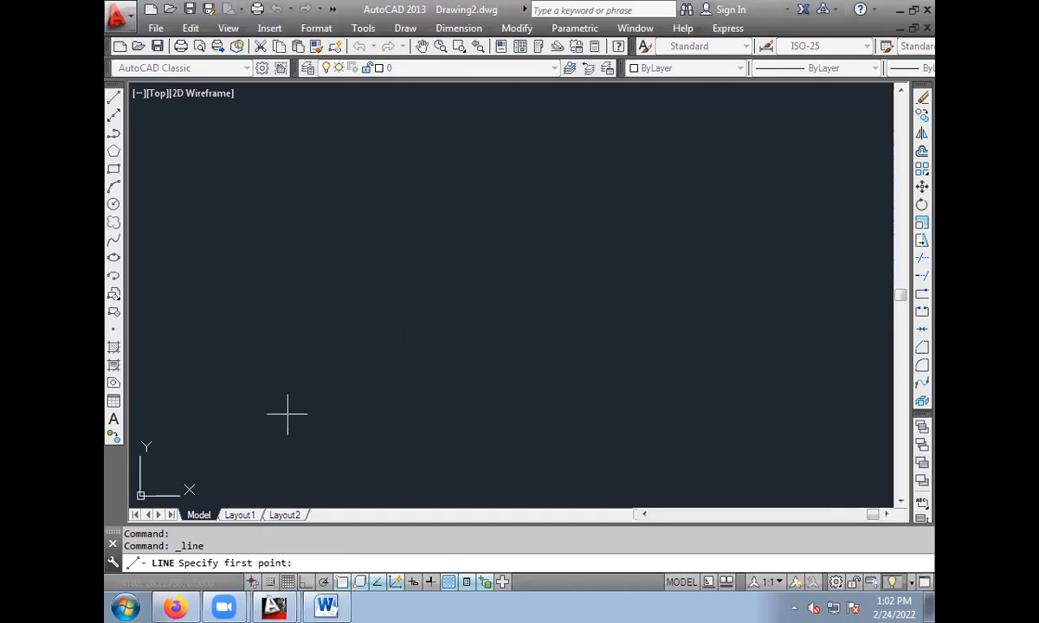
{"action": "left_click", "coordinate": [277, 256]}
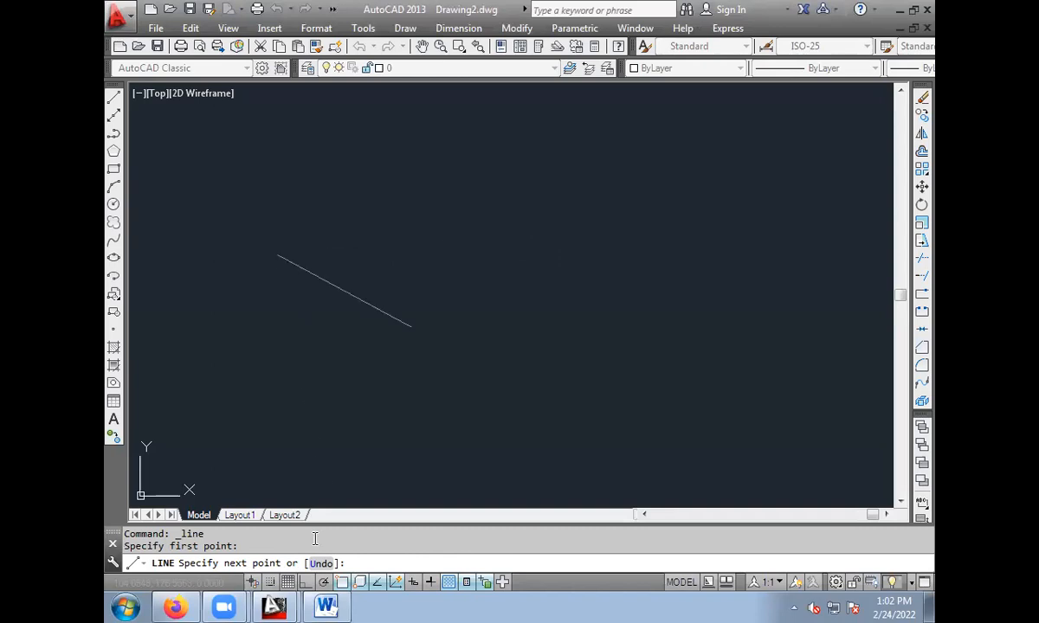
{"action": "key", "text": "F8"}
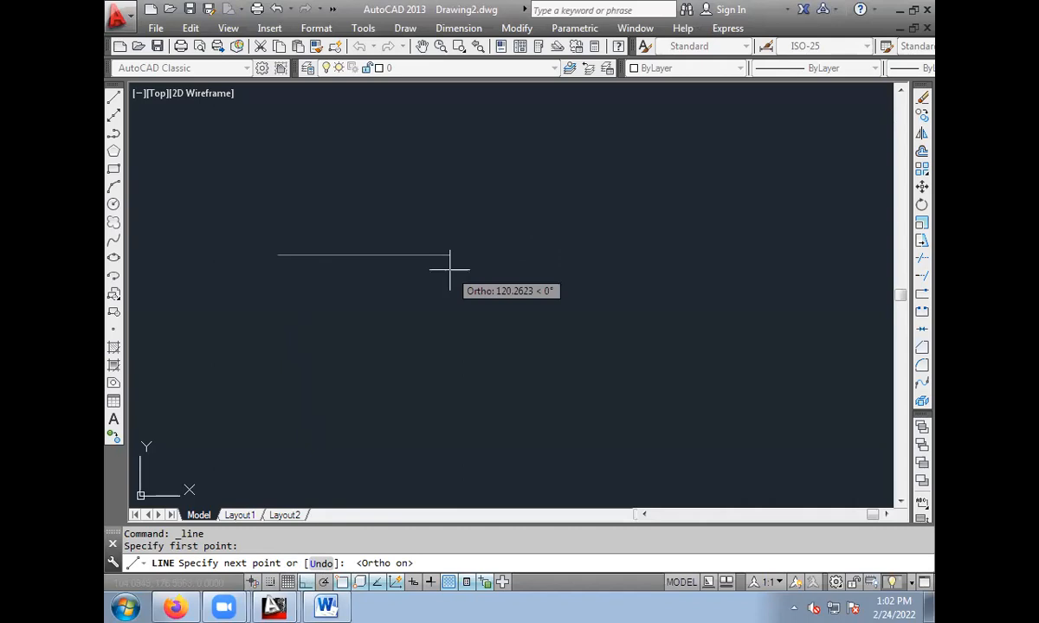
{"action": "type", "text": "100"}
{"action": "key", "text": "Return"}
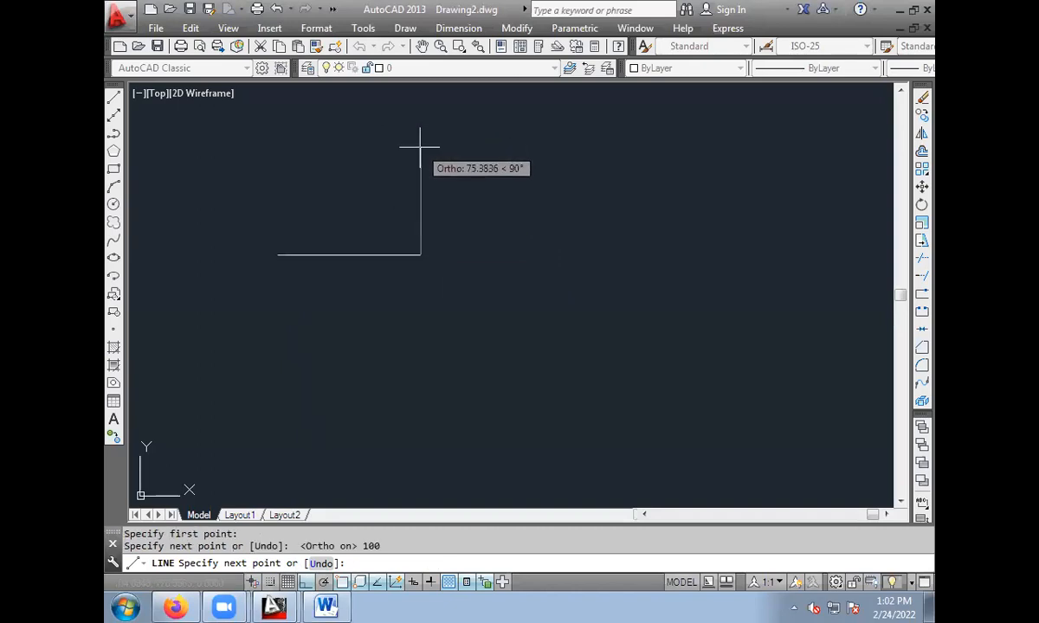
{"action": "key", "text": "Escape"}
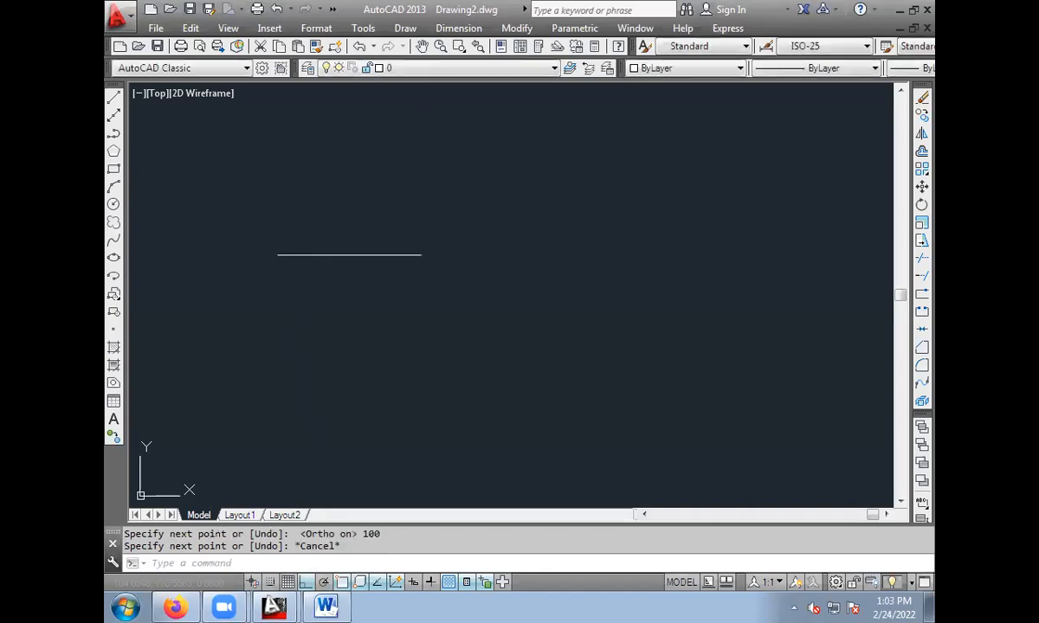
Select the horizontal line and erase it from the drawing.
{"action": "left_click", "coordinate": [370, 256]}
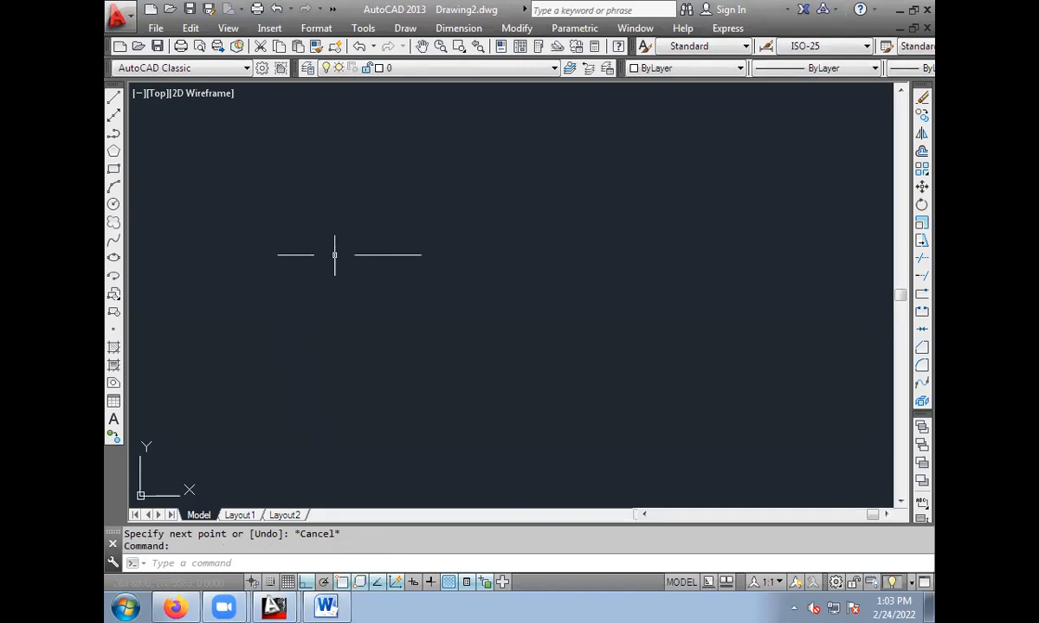
{"action": "left_click", "coordinate": [241, 226]}
{"action": "left_click", "coordinate": [486, 275]}
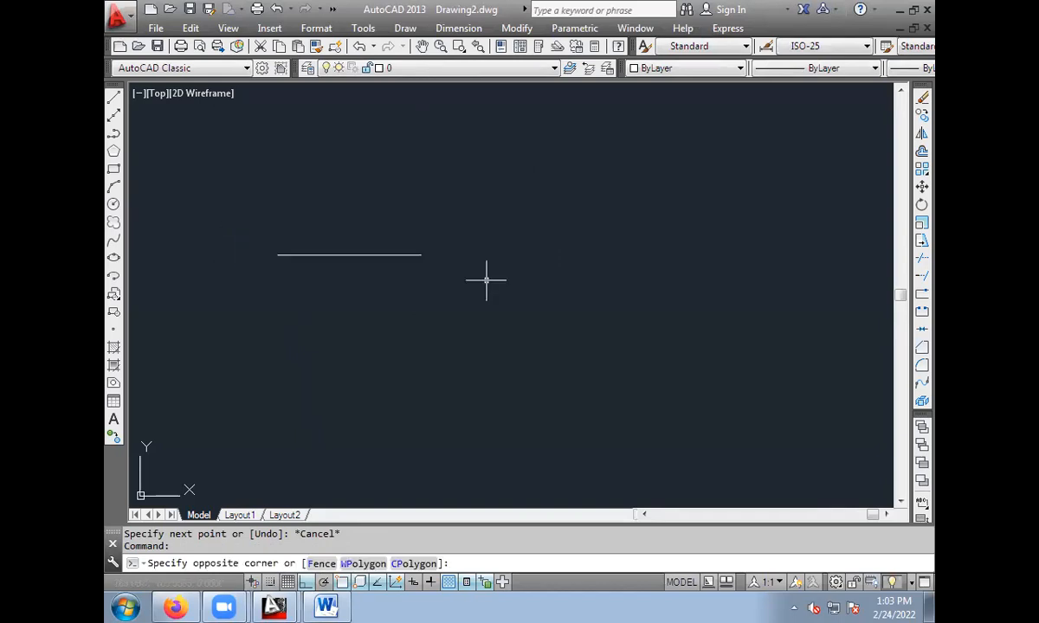
{"action": "left_click", "coordinate": [403, 254]}
{"action": "left_click", "coordinate": [334, 256]}
{"action": "left_click", "coordinate": [333, 255]}
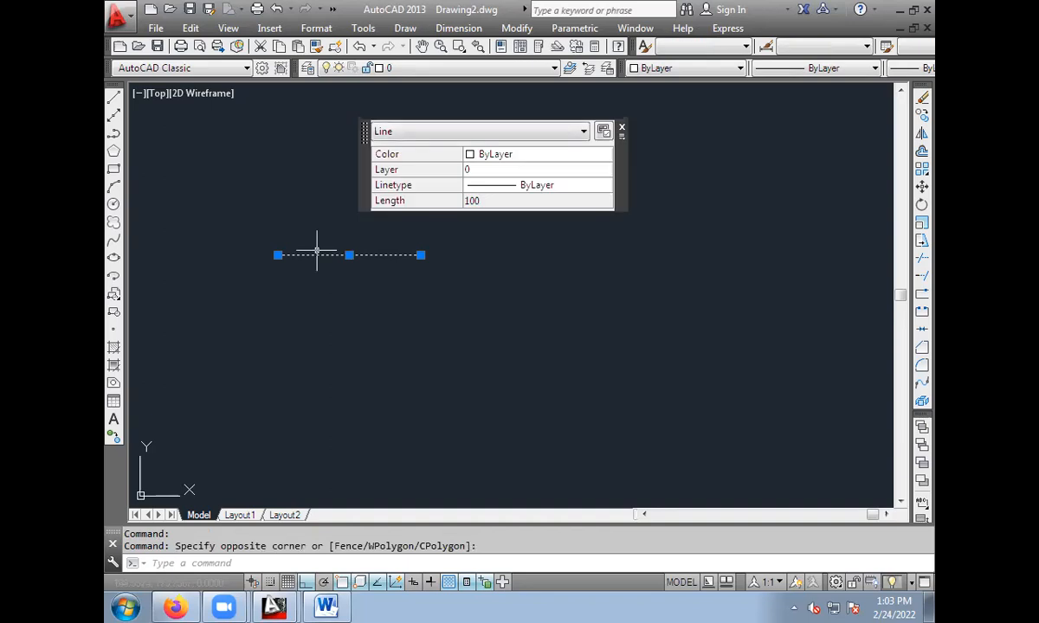
{"action": "key", "text": "Delete"}
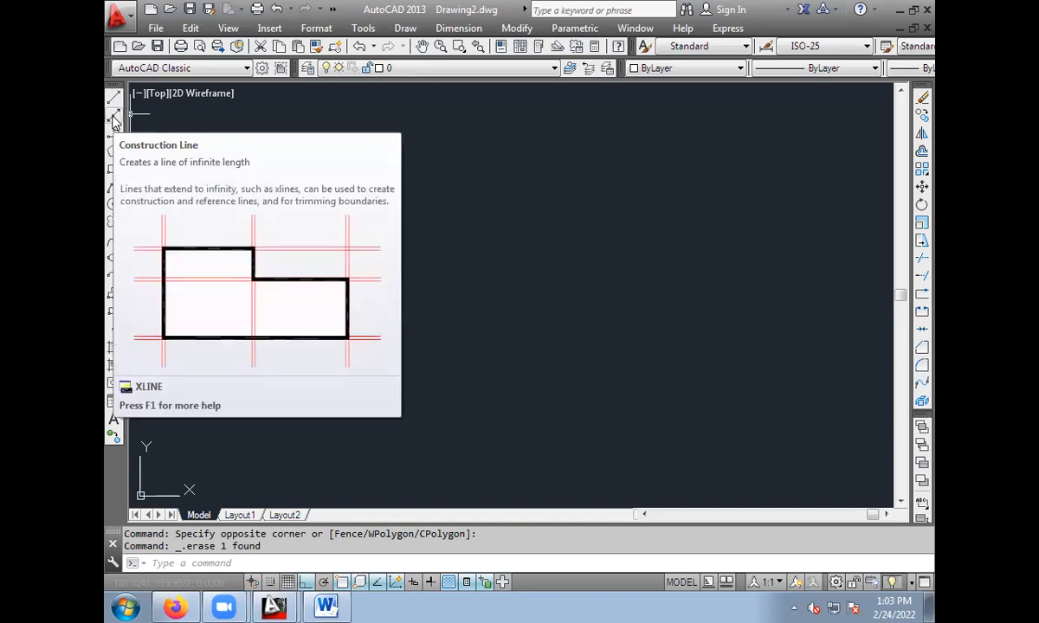
Draw four horizontal construction lines, spaced one below another, with the Hor option of XLINE.
{"action": "left_click", "coordinate": [114, 116]}
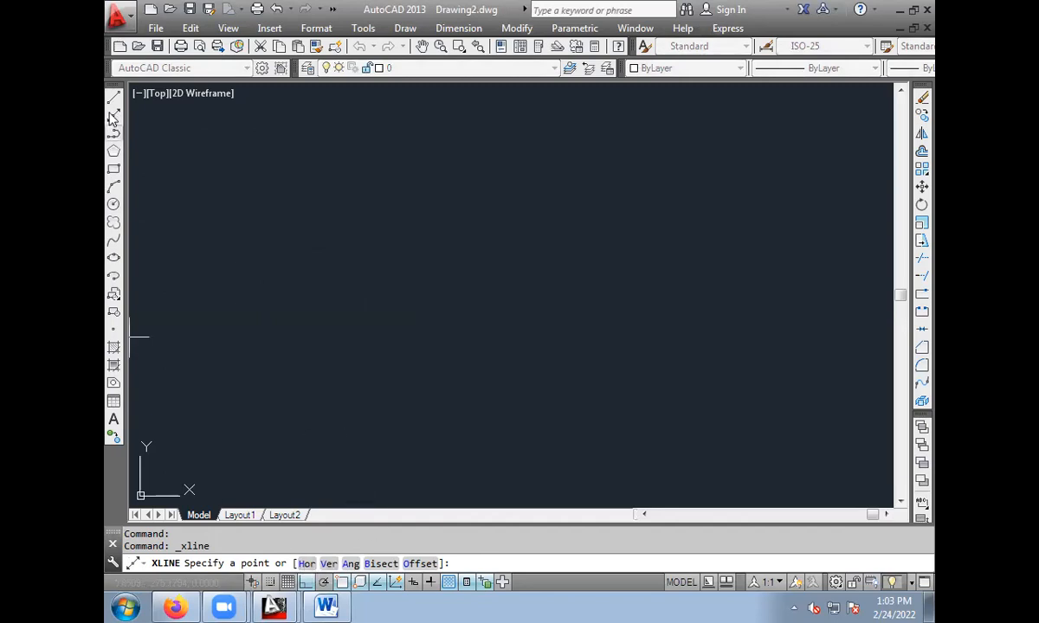
{"action": "left_click", "coordinate": [306, 564]}
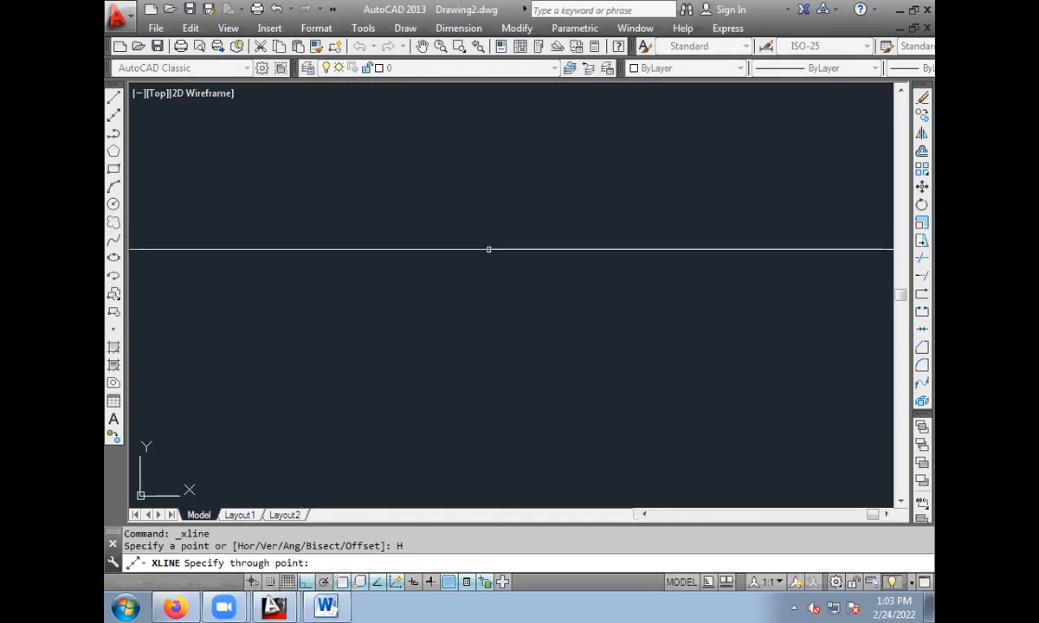
{"action": "left_click", "coordinate": [489, 249]}
{"action": "left_click", "coordinate": [485, 287]}
{"action": "left_click", "coordinate": [486, 330]}
{"action": "left_click", "coordinate": [485, 370]}
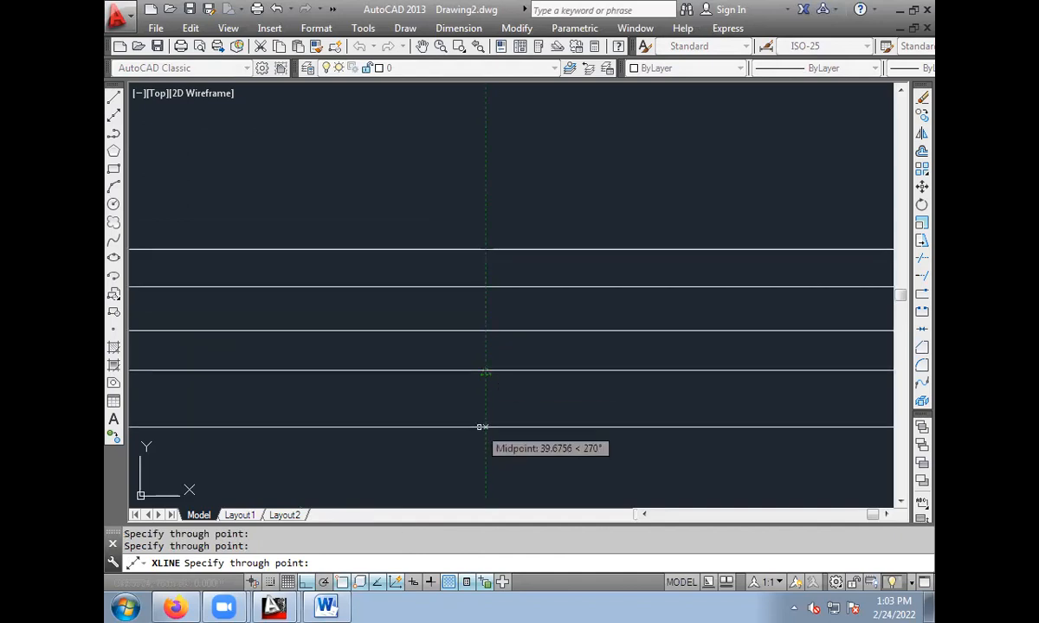
{"action": "key", "text": "Escape"}
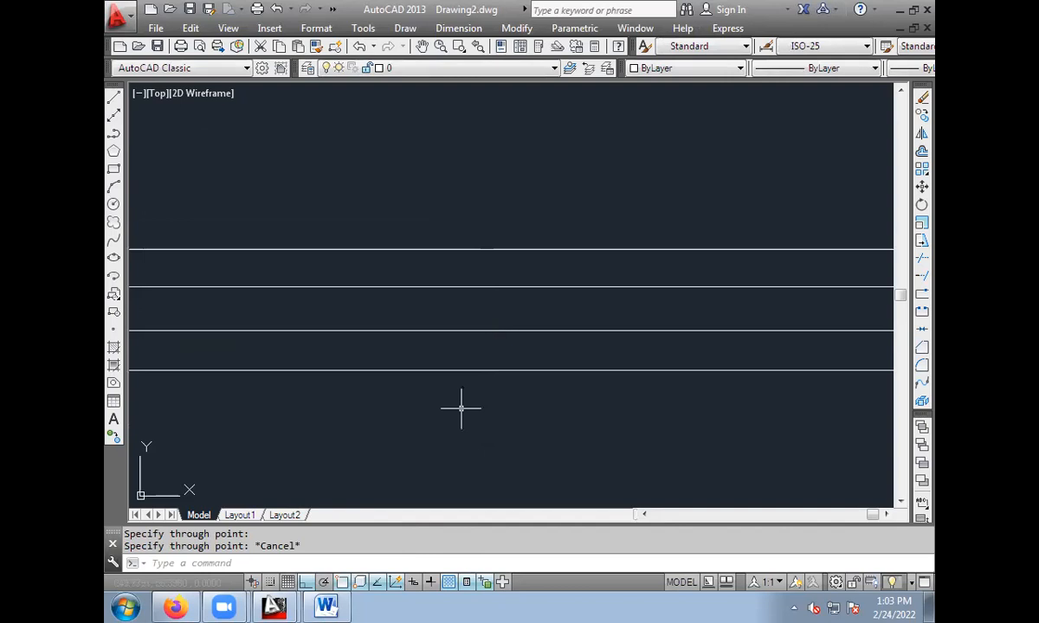
Erase the first, second and fourth horizontal construction lines from the top, keeping only the third.
{"action": "scroll", "coordinate": [493, 374], "scroll_direction": "down", "scroll_amount": 3}
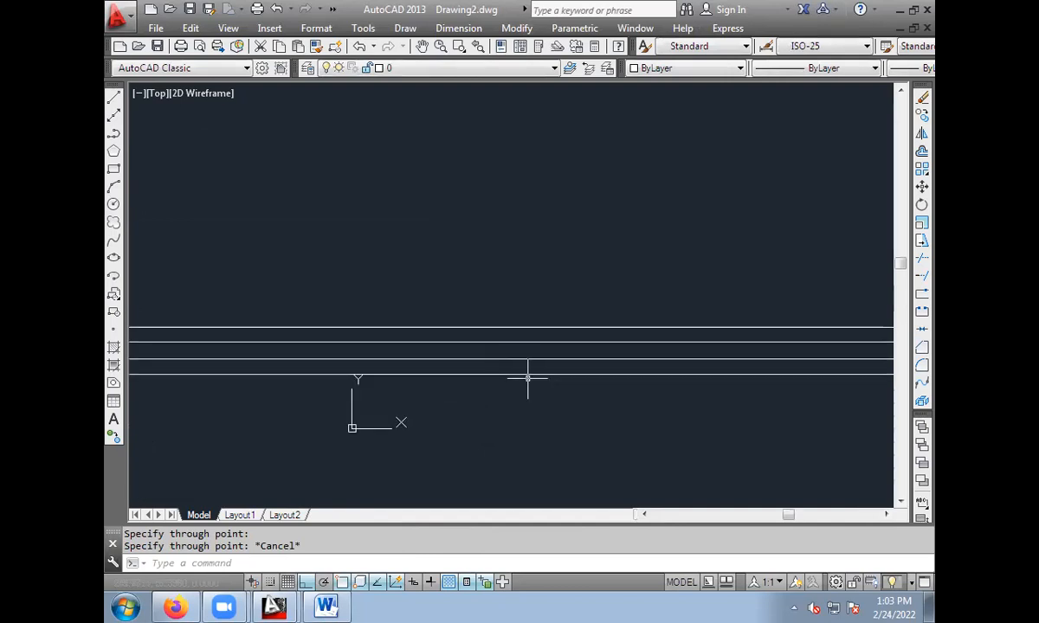
{"action": "scroll", "coordinate": [529, 375], "scroll_direction": "up", "scroll_amount": 4}
{"action": "mouse_move", "coordinate": [584, 394]}
{"action": "middle_mouse_down"}
{"action": "mouse_move", "coordinate": [214, 395]}
{"action": "mouse_move", "coordinate": [530, 385]}
{"action": "mouse_move", "coordinate": [605, 370]}
{"action": "middle_mouse_up"}
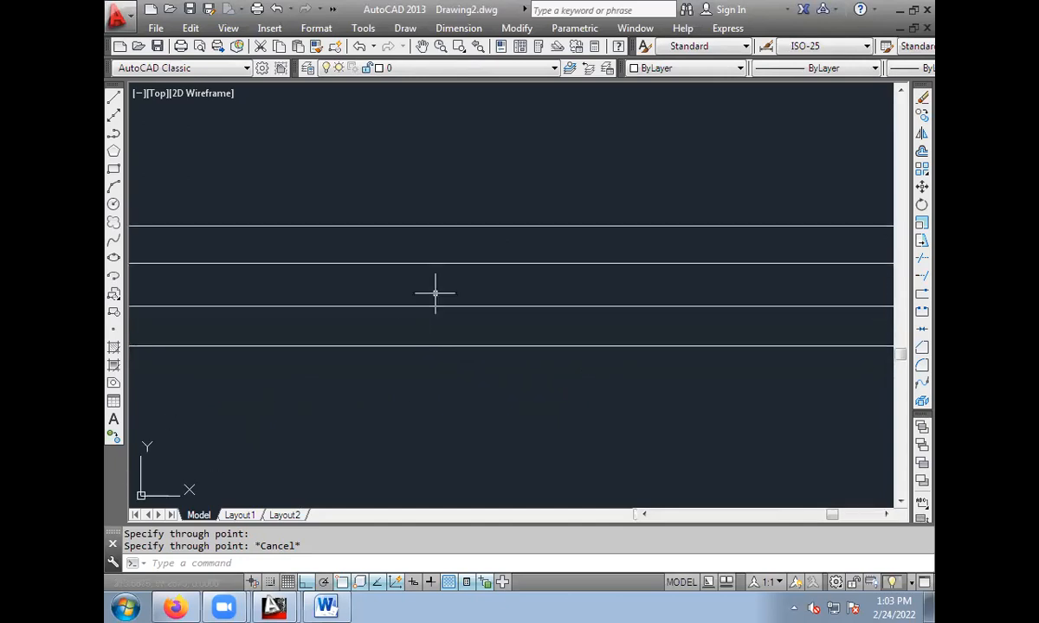
{"action": "left_click", "coordinate": [476, 225]}
{"action": "key", "text": "Delete"}
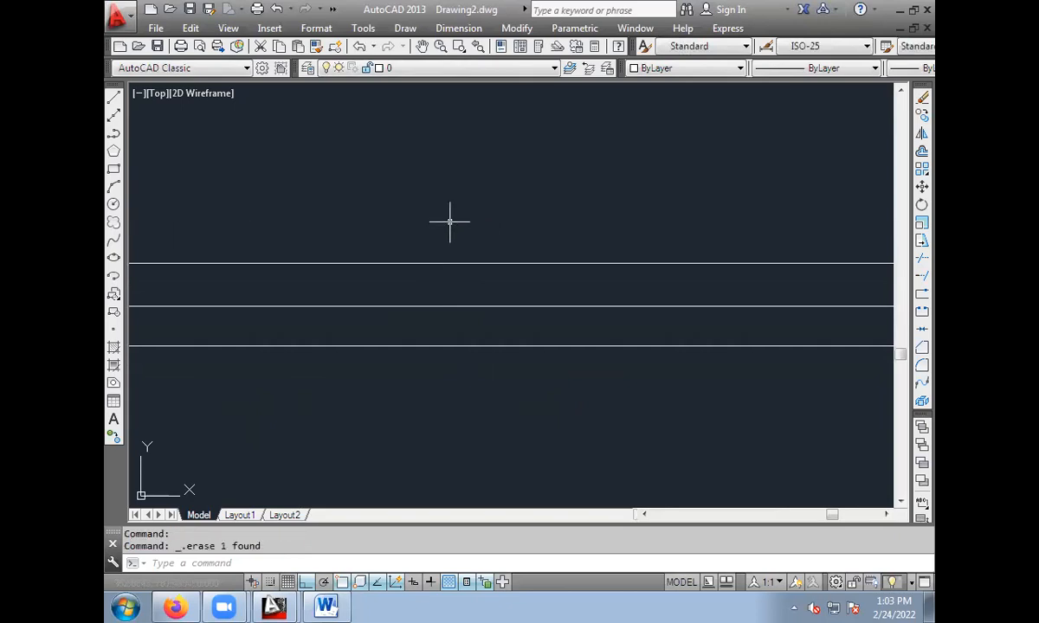
{"action": "left_click", "coordinate": [426, 263]}
{"action": "key", "text": "Delete"}
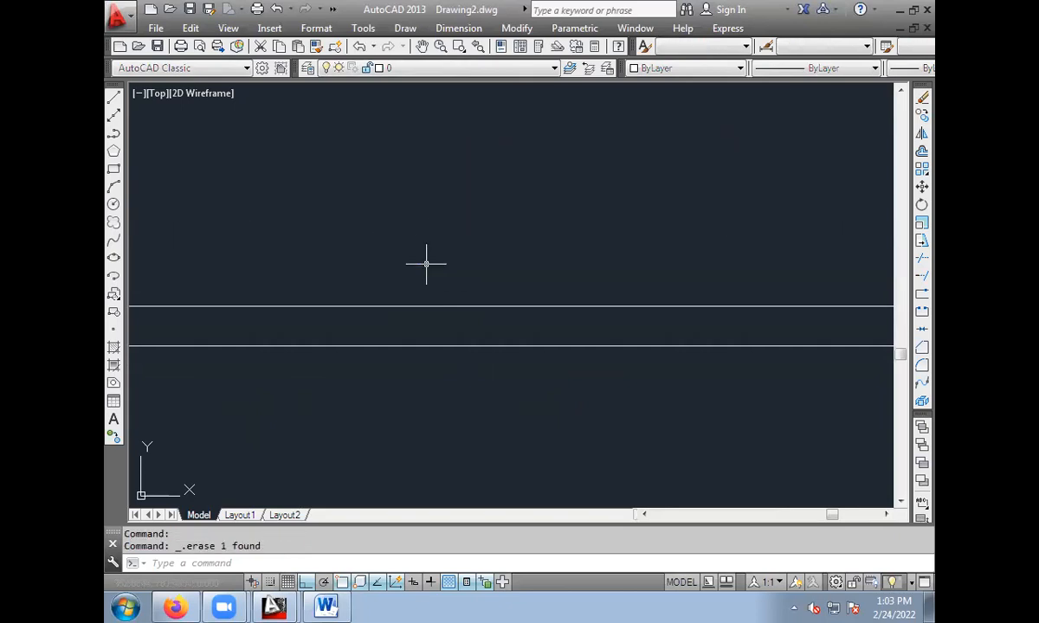
{"action": "left_click", "coordinate": [454, 346]}
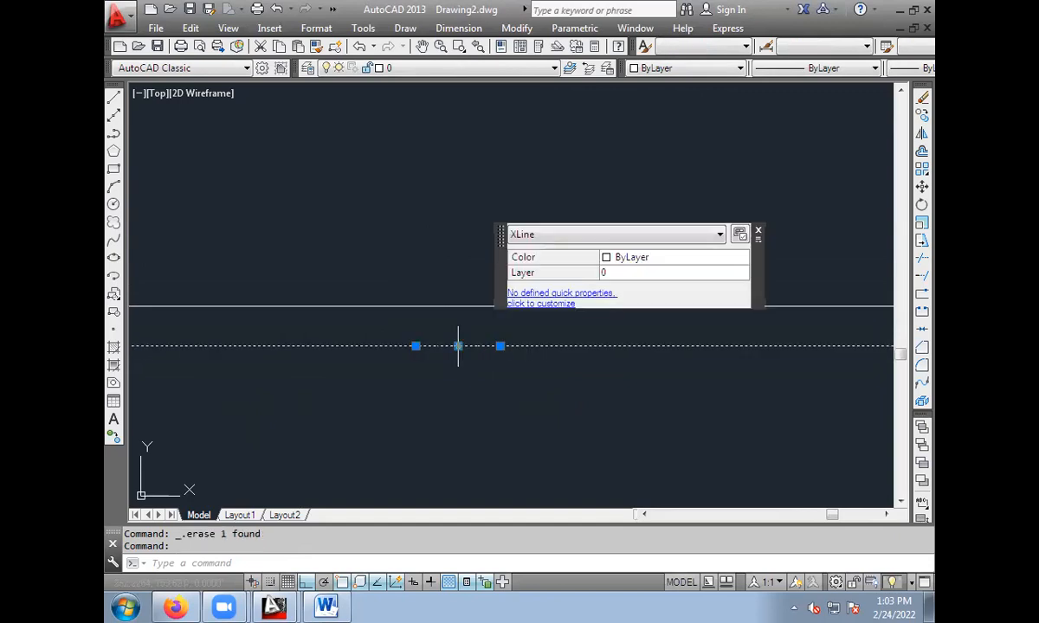
{"action": "key", "text": "Delete"}
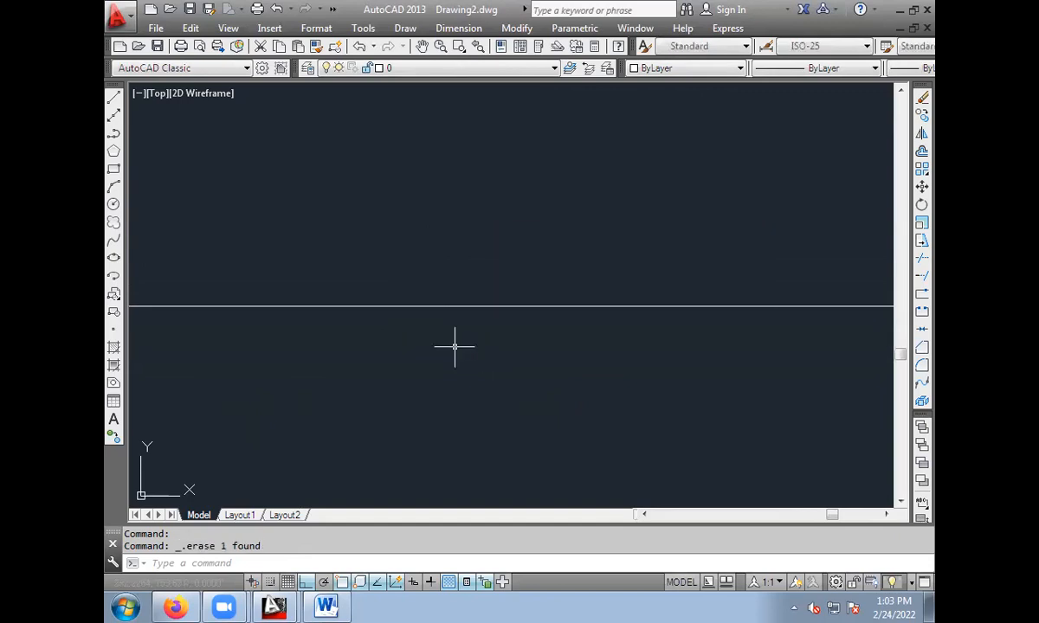
Draw four vertical construction lines crossing the remaining horizontal one with the Ver option of XLINE.
{"action": "left_click", "coordinate": [117, 120]}
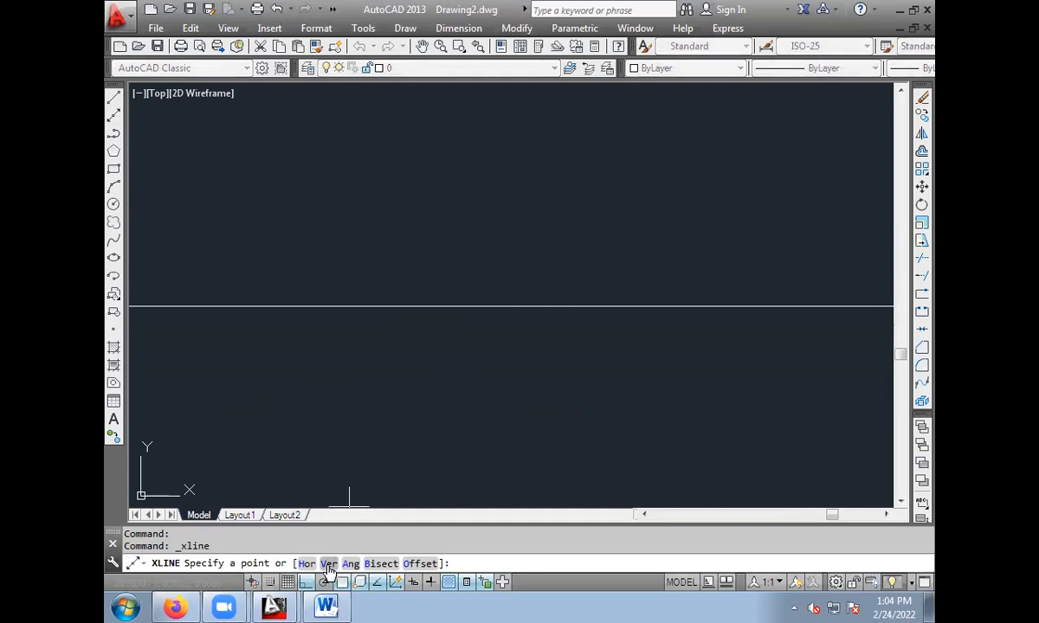
{"action": "left_click", "coordinate": [328, 564]}
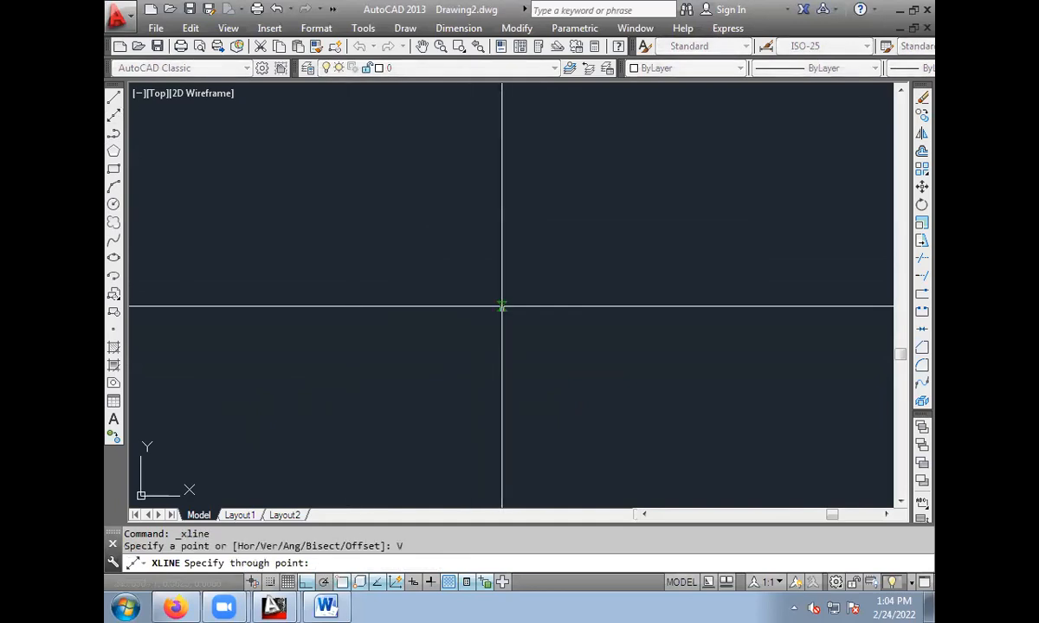
{"action": "left_click", "coordinate": [506, 306]}
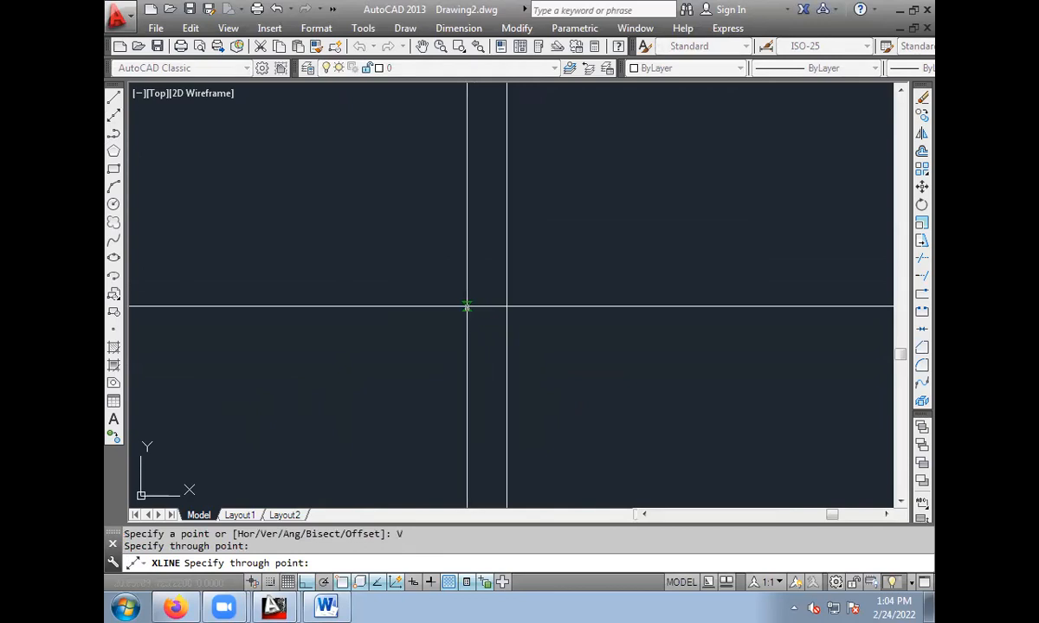
{"action": "left_click", "coordinate": [467, 307]}
{"action": "left_click", "coordinate": [414, 307]}
{"action": "left_click", "coordinate": [559, 308]}
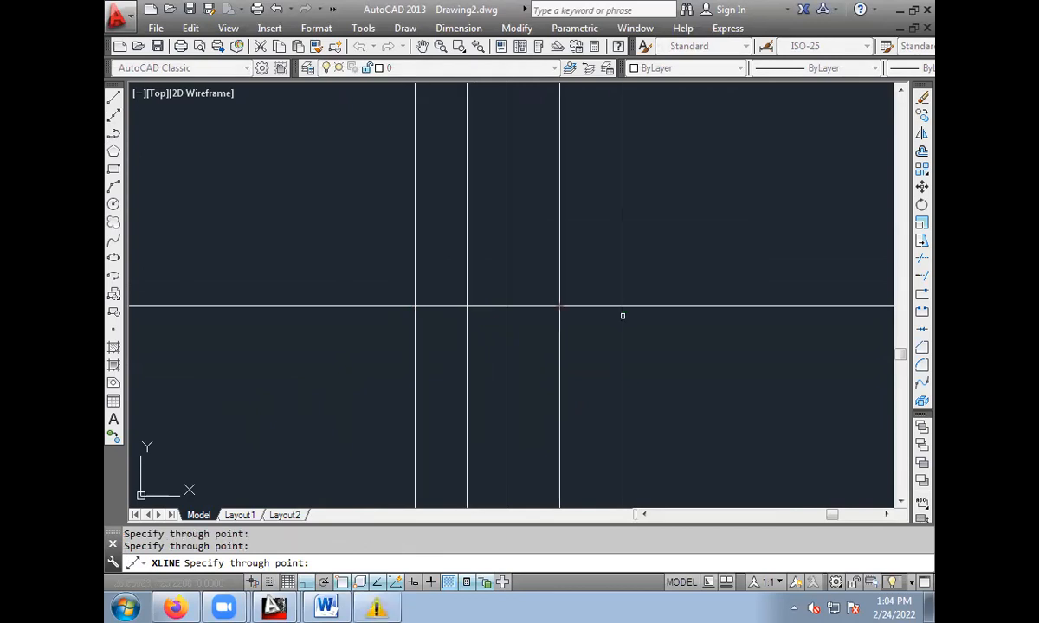
{"action": "key", "text": "Escape"}
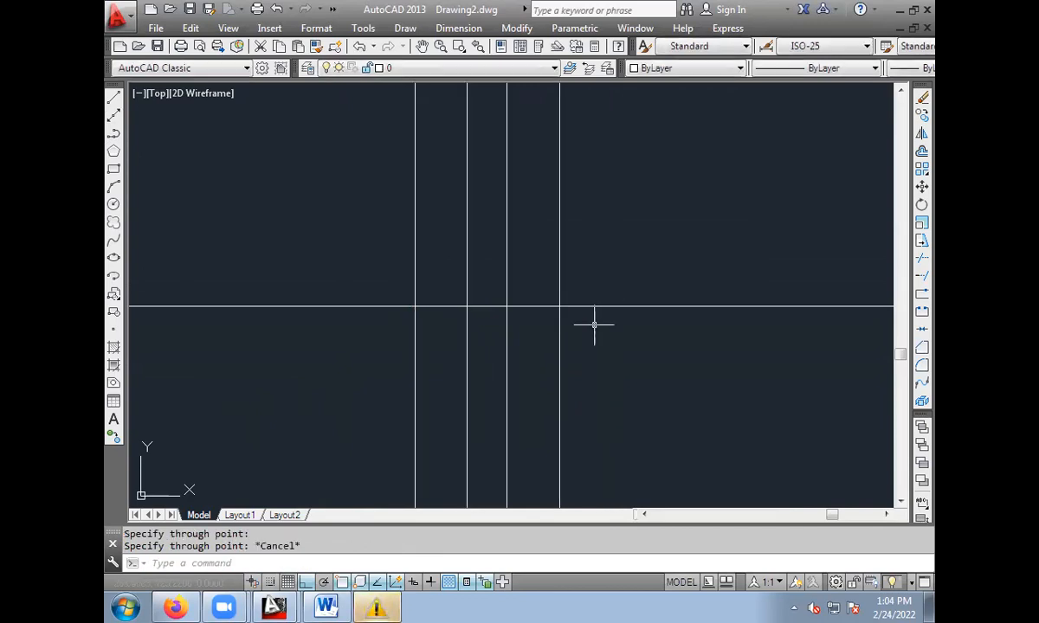
{"action": "key", "text": "Return"}
{"action": "key", "text": "Return"}
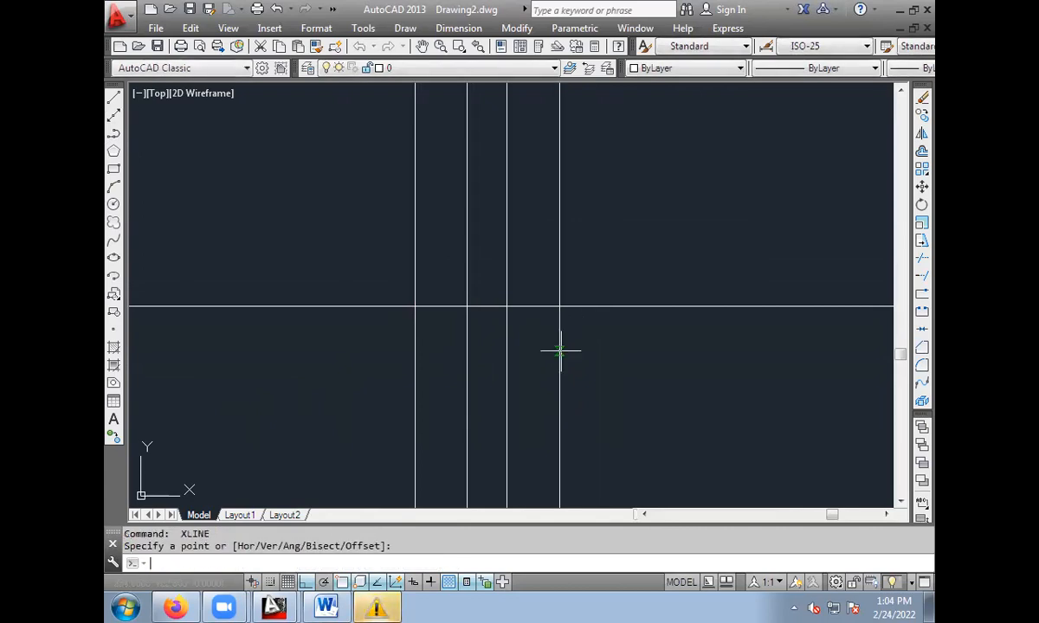
{"action": "key", "text": "Return"}
{"action": "key", "text": "Return"}
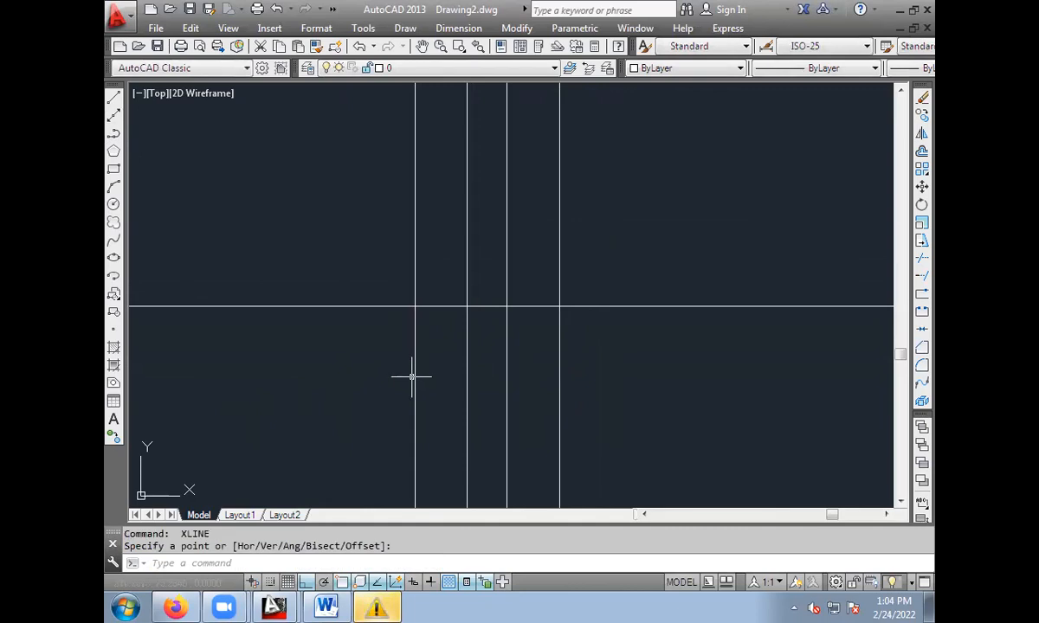
Erase the three leftmost vertical construction lines, keeping only the rightmost one crossing the horizontal line.
{"action": "left_click", "coordinate": [415, 381]}
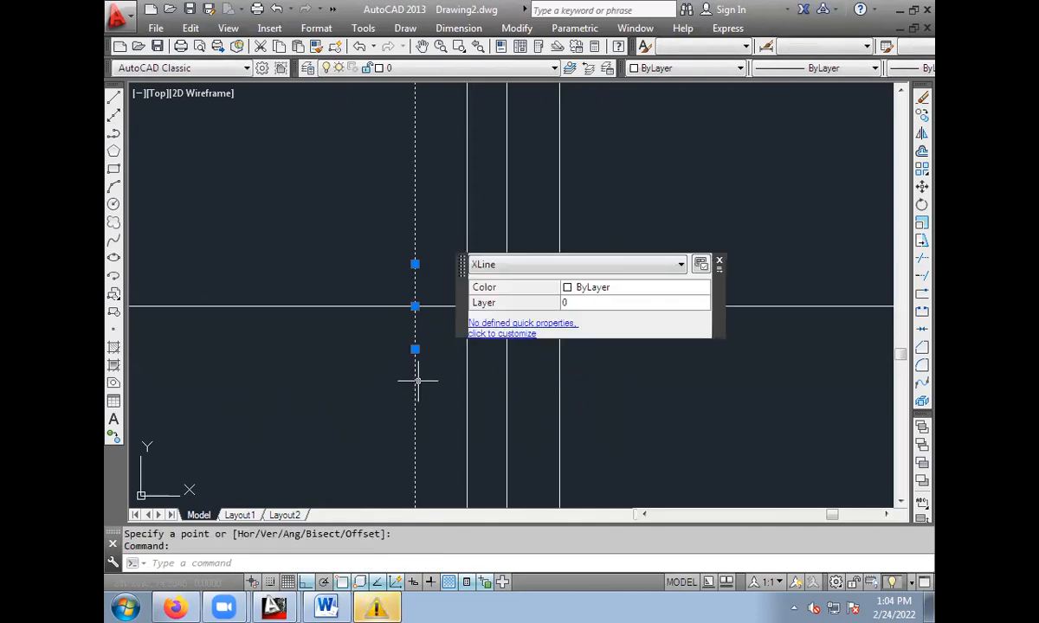
{"action": "left_click", "coordinate": [466, 389]}
{"action": "left_click", "coordinate": [506, 392]}
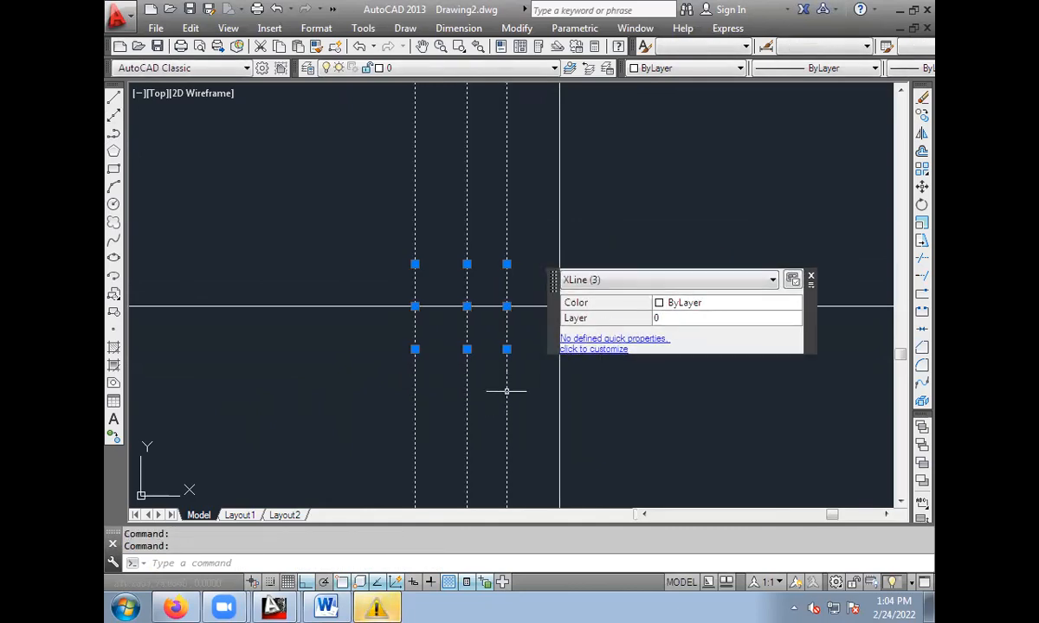
{"action": "key", "text": "Delete"}
{"action": "mouse_move", "coordinate": [621, 357]}
{"action": "middle_mouse_down"}
{"action": "mouse_move", "coordinate": [510, 354]}
{"action": "mouse_move", "coordinate": [539, 348]}
{"action": "middle_mouse_up"}
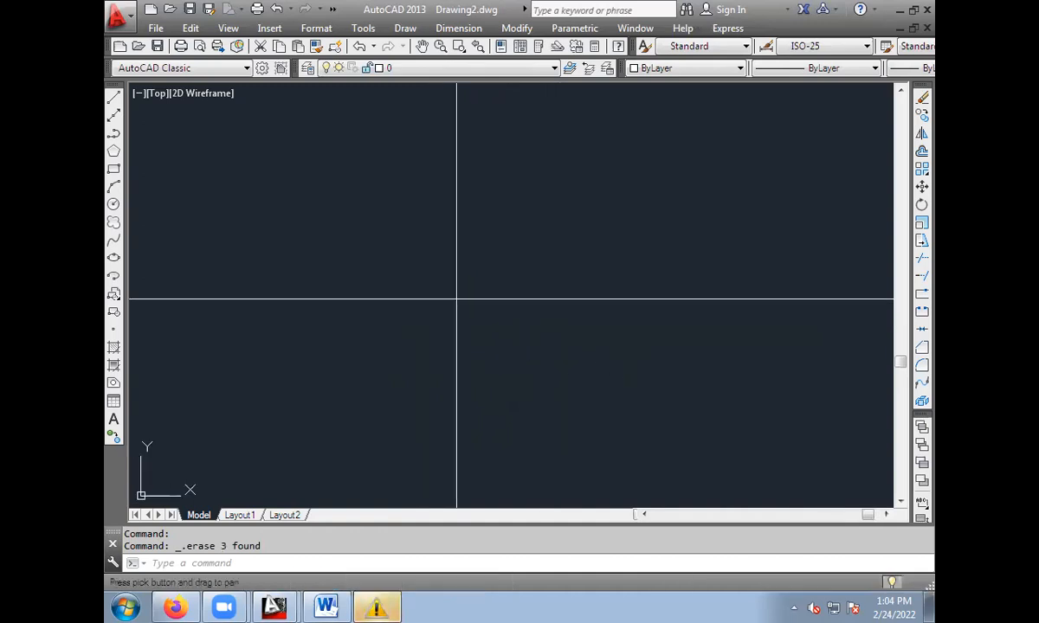
Draw three parallel construction lines at 45 degrees with the Ang option of XLINE, the first through the intersection of the existing lines.
{"action": "left_click", "coordinate": [113, 115]}
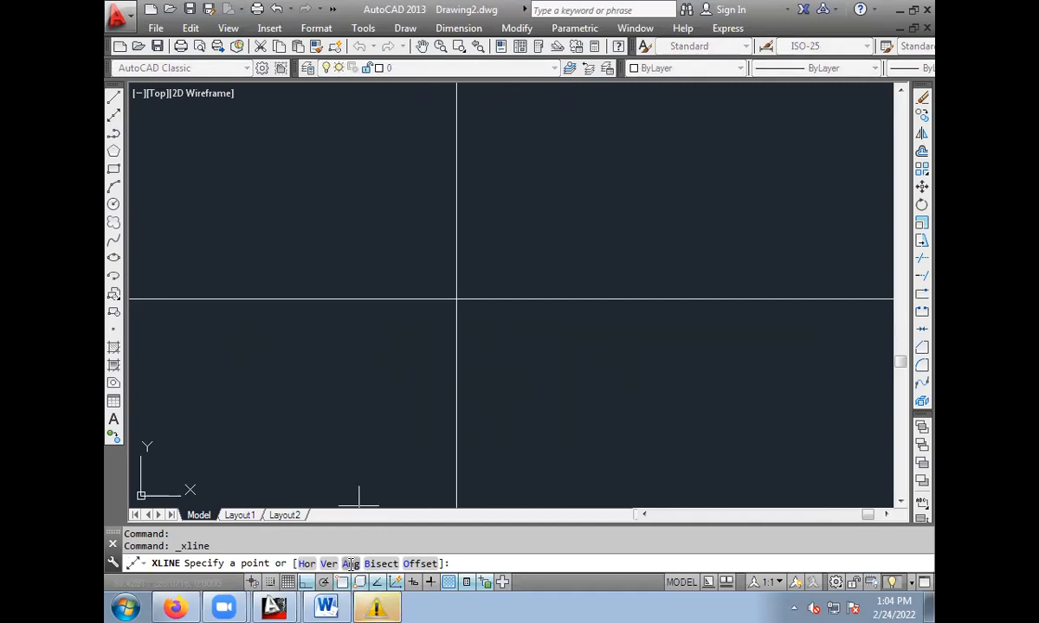
{"action": "left_click", "coordinate": [351, 564]}
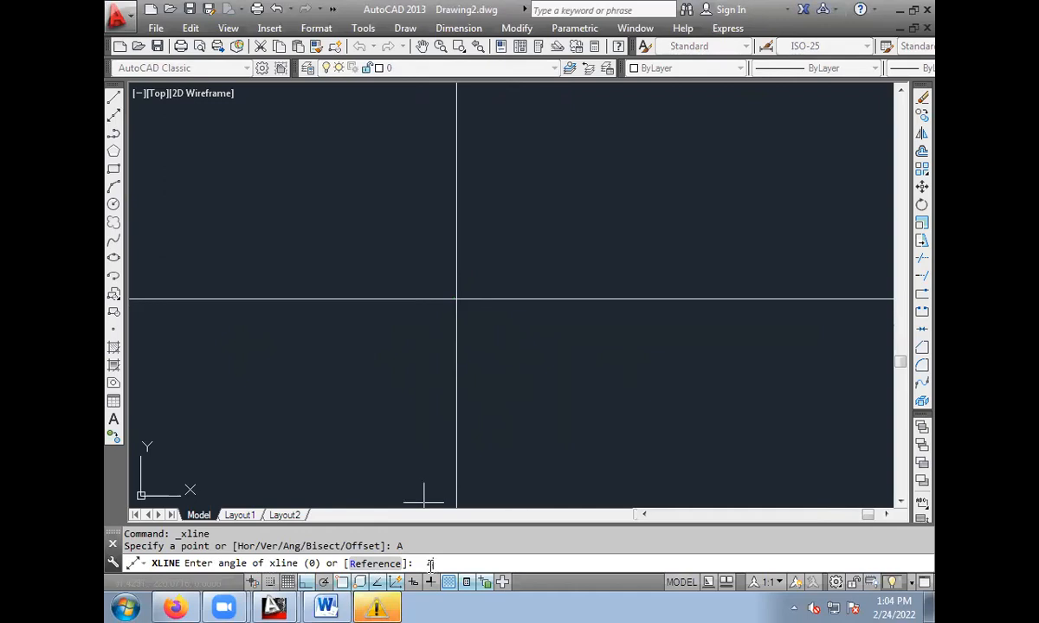
{"action": "key", "text": "Return"}
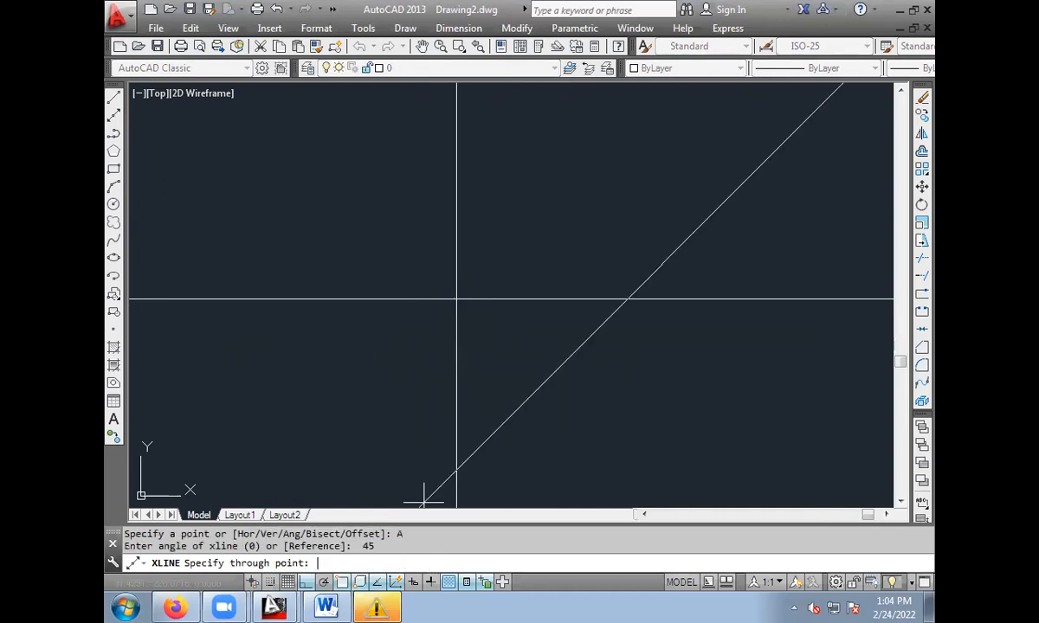
{"action": "left_click", "coordinate": [456, 299]}
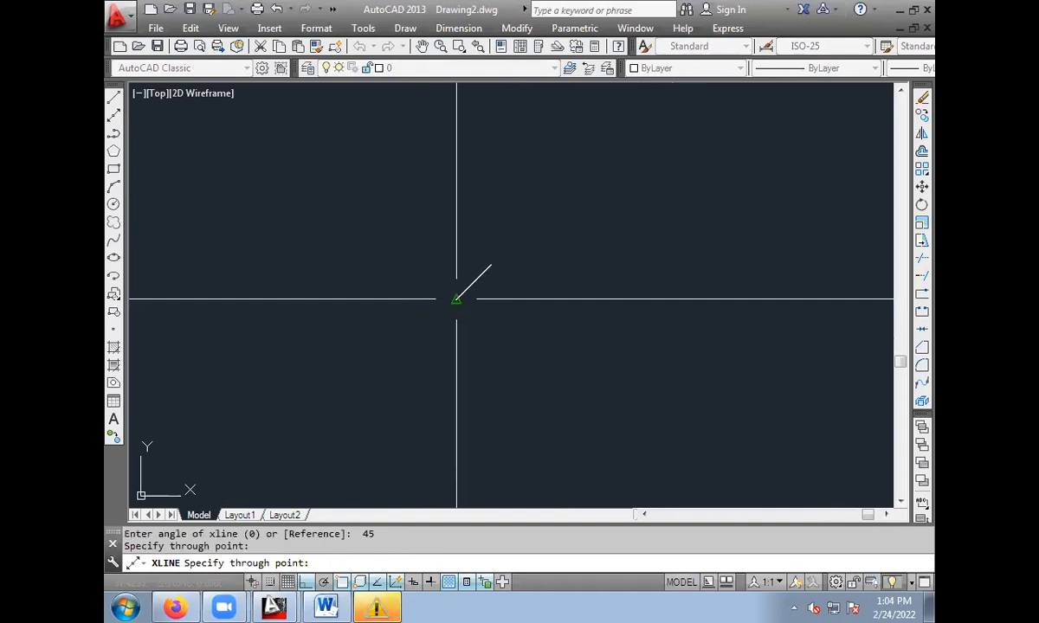
{"action": "left_click", "coordinate": [477, 344]}
{"action": "left_click", "coordinate": [518, 375]}
{"action": "key", "text": "Escape"}
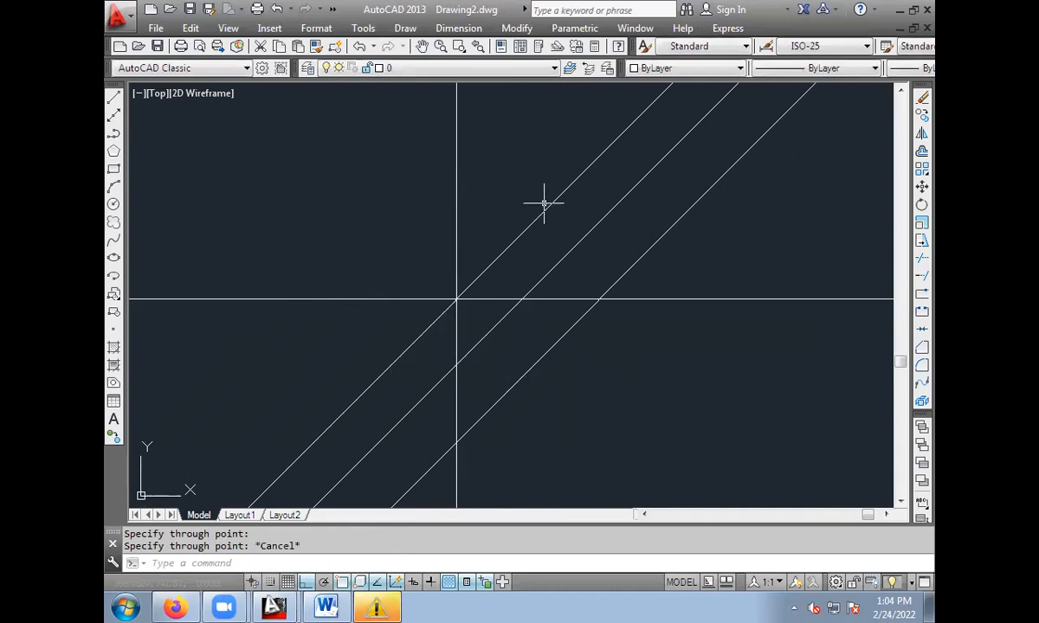
Erase the three 45-degree construction lines one after another.
{"action": "left_click", "coordinate": [498, 260]}
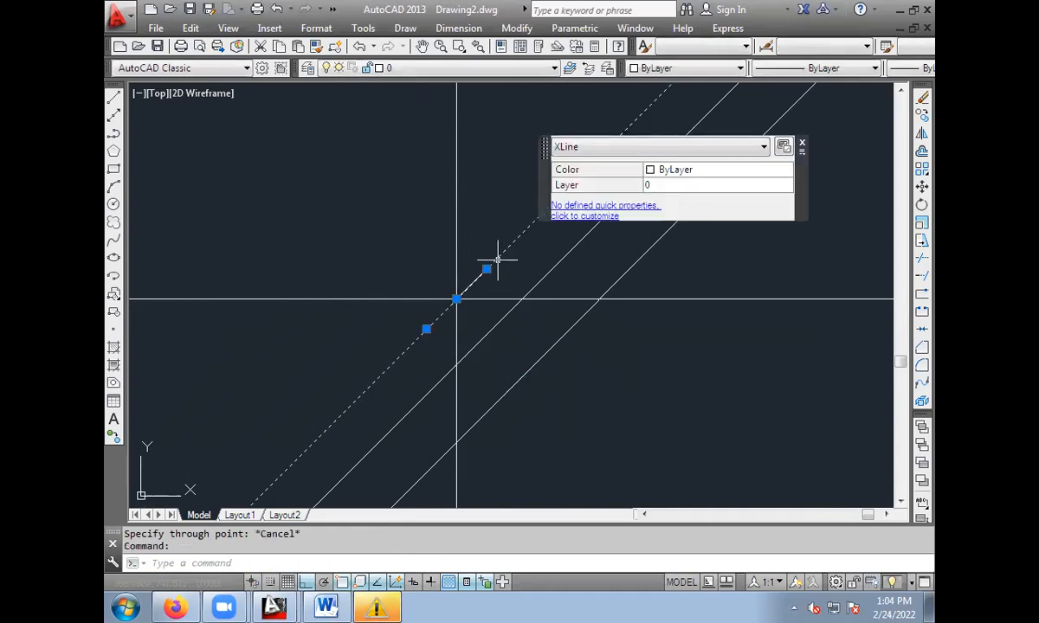
{"action": "key", "text": "Delete"}
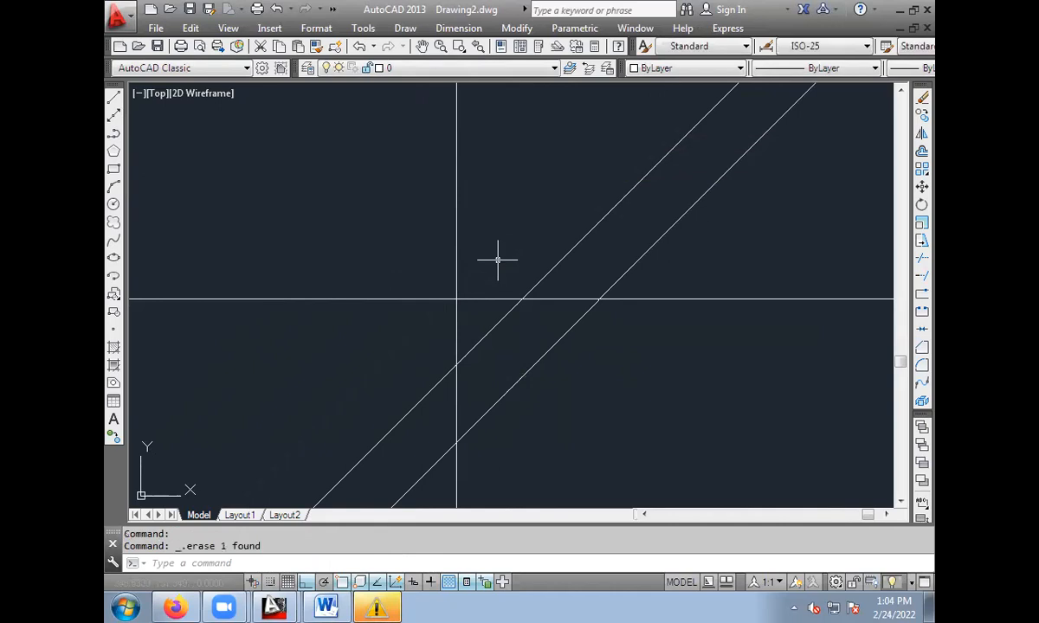
{"action": "left_click", "coordinate": [554, 263]}
{"action": "key", "text": "Delete"}
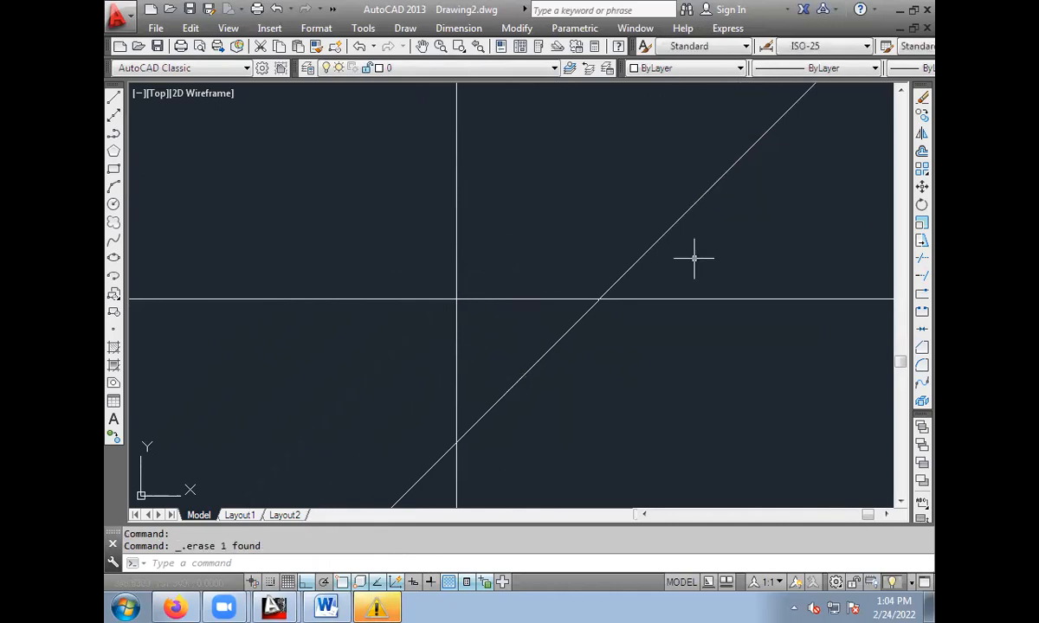
{"action": "left_click", "coordinate": [647, 249]}
{"action": "key", "text": "Delete"}
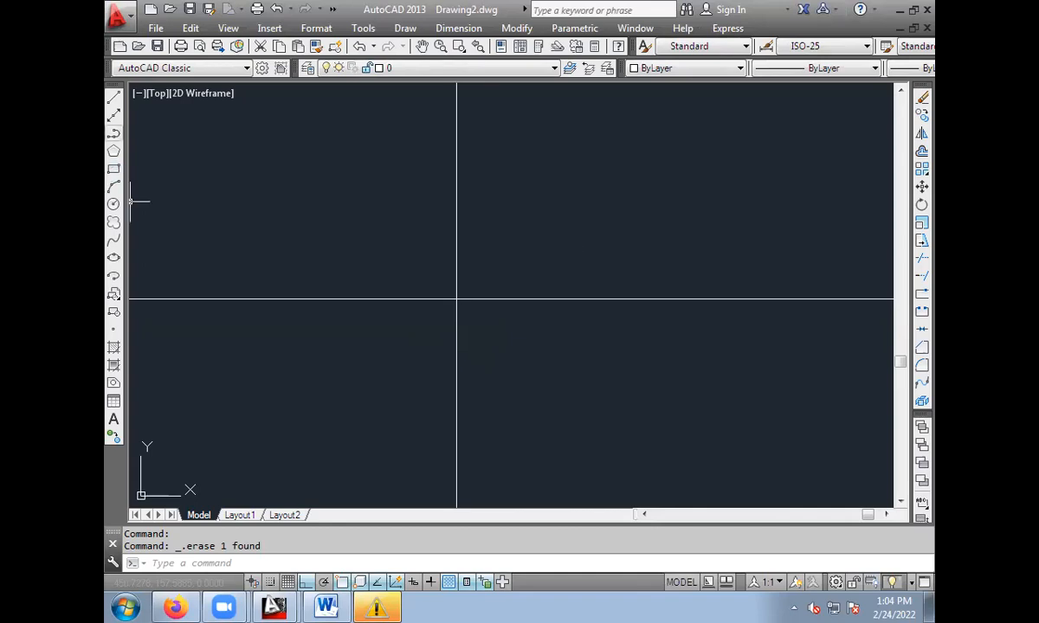
Erase the remaining vertical and horizontal construction lines to empty the drawing.
{"action": "left_click", "coordinate": [457, 262]}
{"action": "key", "text": "Delete"}
{"action": "left_click", "coordinate": [468, 298]}
{"action": "key", "text": "Delete"}
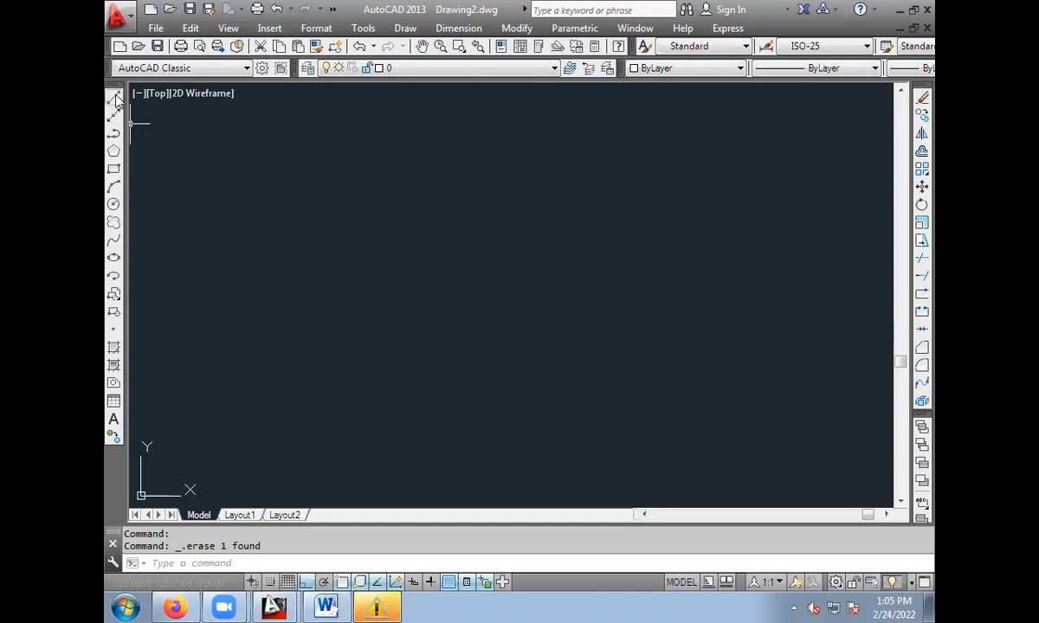
Set the current colour to Red and the lineweight to 0.6, with lineweight display turned on.
{"action": "left_click", "coordinate": [686, 68]}
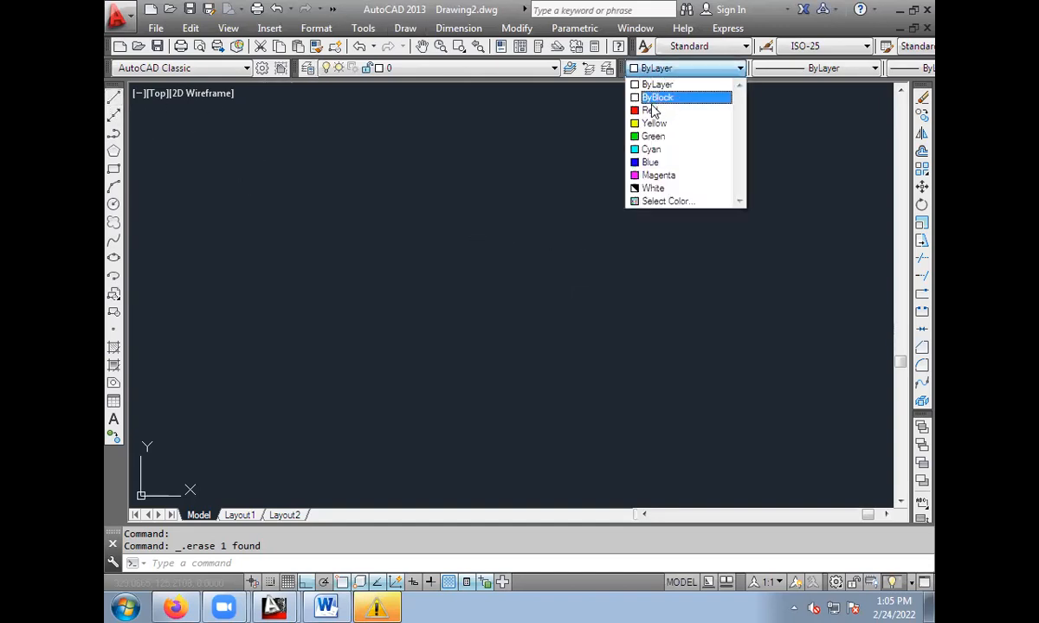
{"action": "left_click", "coordinate": [651, 110]}
{"action": "left_click", "coordinate": [919, 67]}
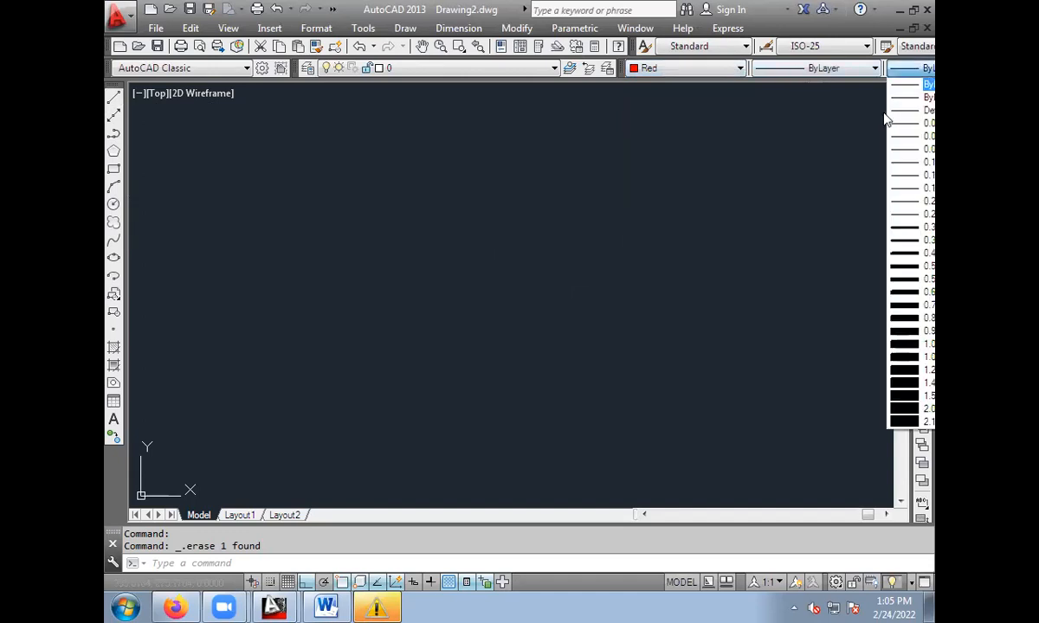
{"action": "left_click", "coordinate": [905, 292]}
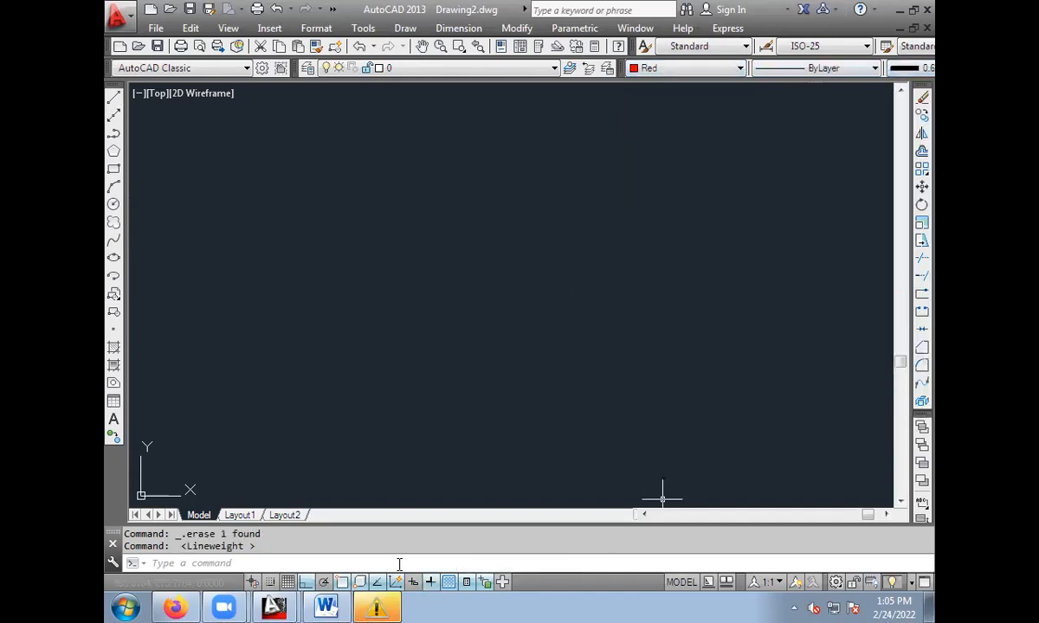
Draw a closed six-sided stepped outline with LINE, its top edge about 55 units long and its left side slanted back to the start point.
{"action": "left_click", "coordinate": [114, 97]}
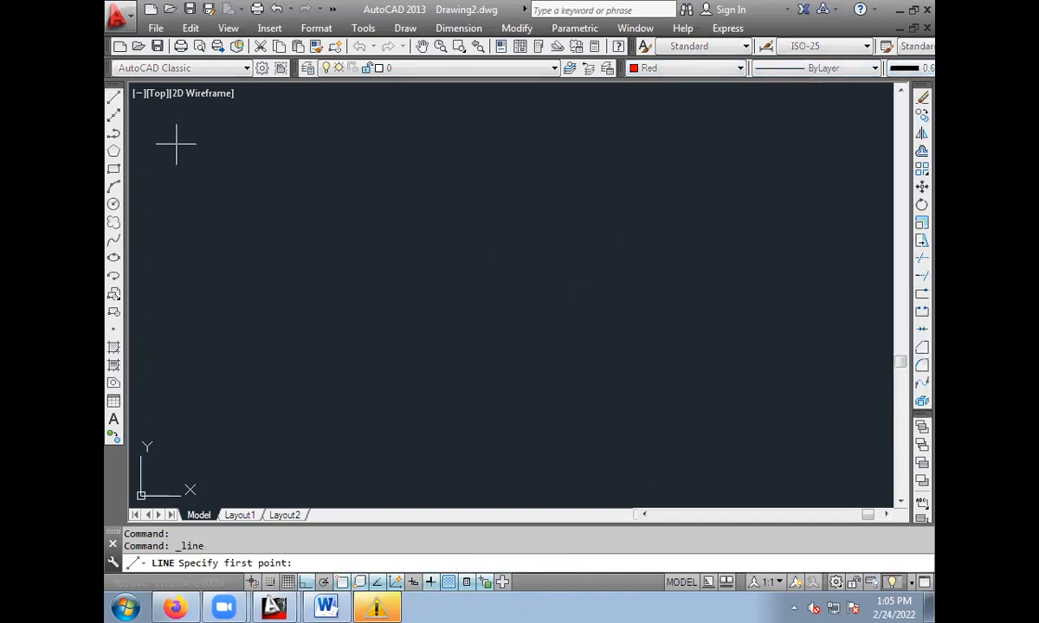
{"action": "left_click", "coordinate": [295, 178]}
{"action": "left_click", "coordinate": [374, 178]}
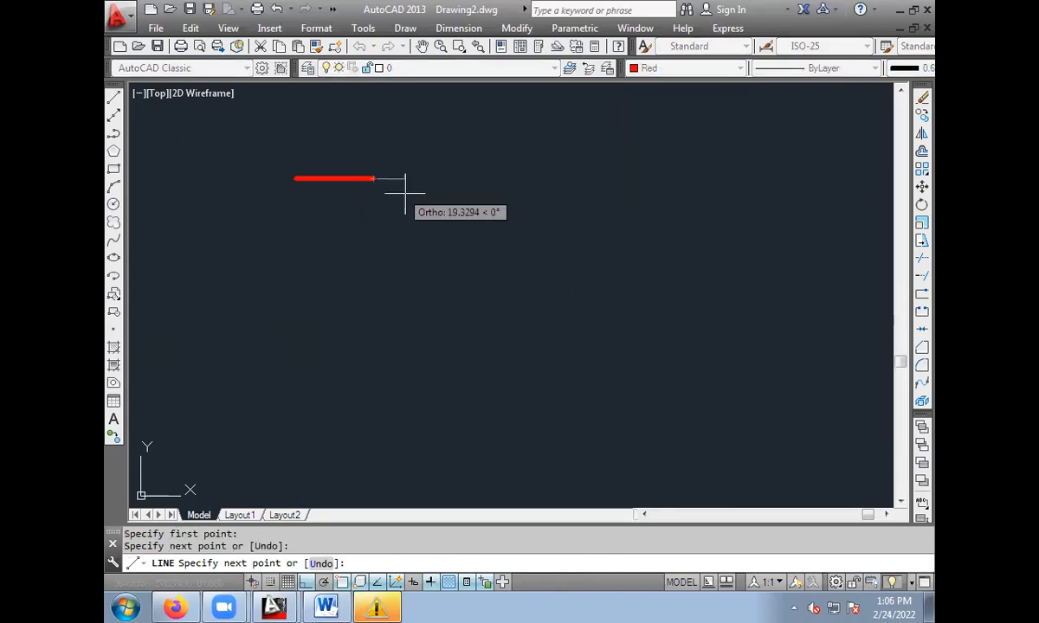
{"action": "left_click", "coordinate": [374, 237]}
{"action": "left_click", "coordinate": [459, 238]}
{"action": "left_click", "coordinate": [459, 333]}
{"action": "left_click", "coordinate": [321, 332]}
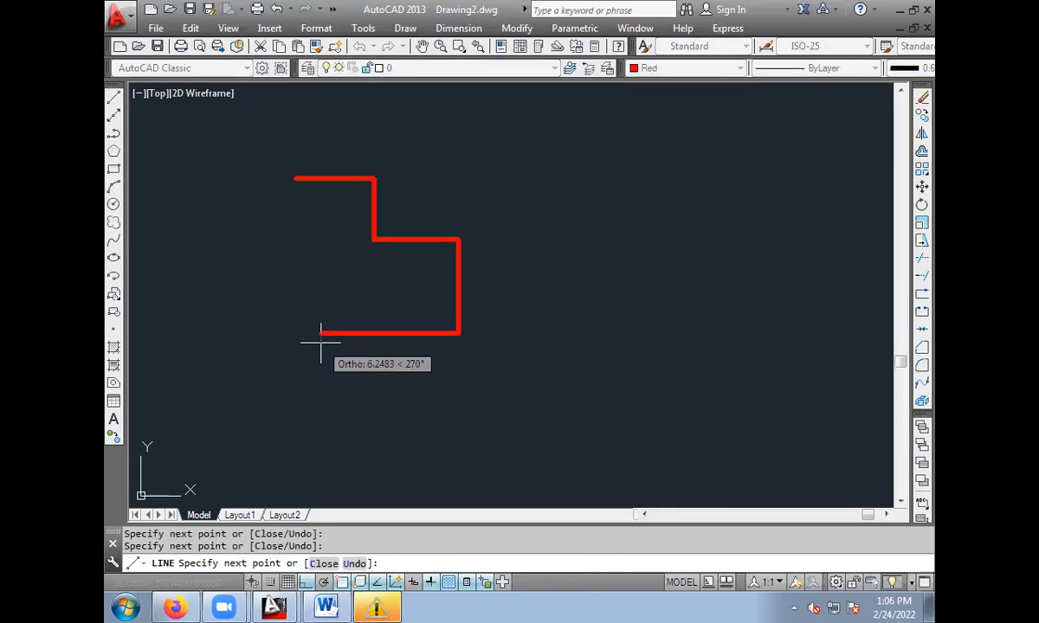
{"action": "left_click", "coordinate": [294, 178]}
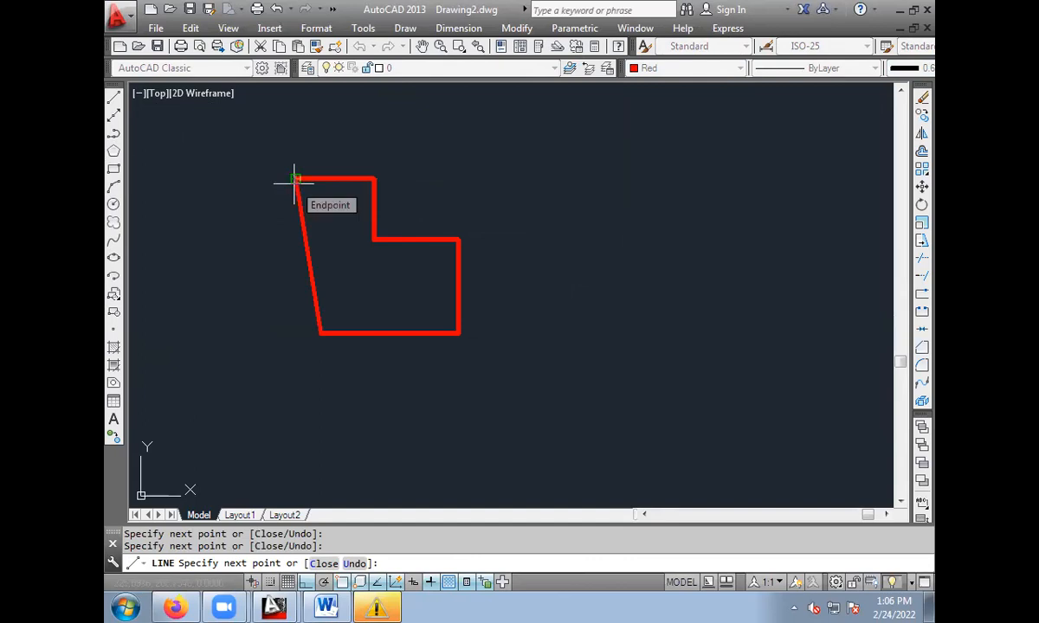
{"action": "key", "text": "Escape"}
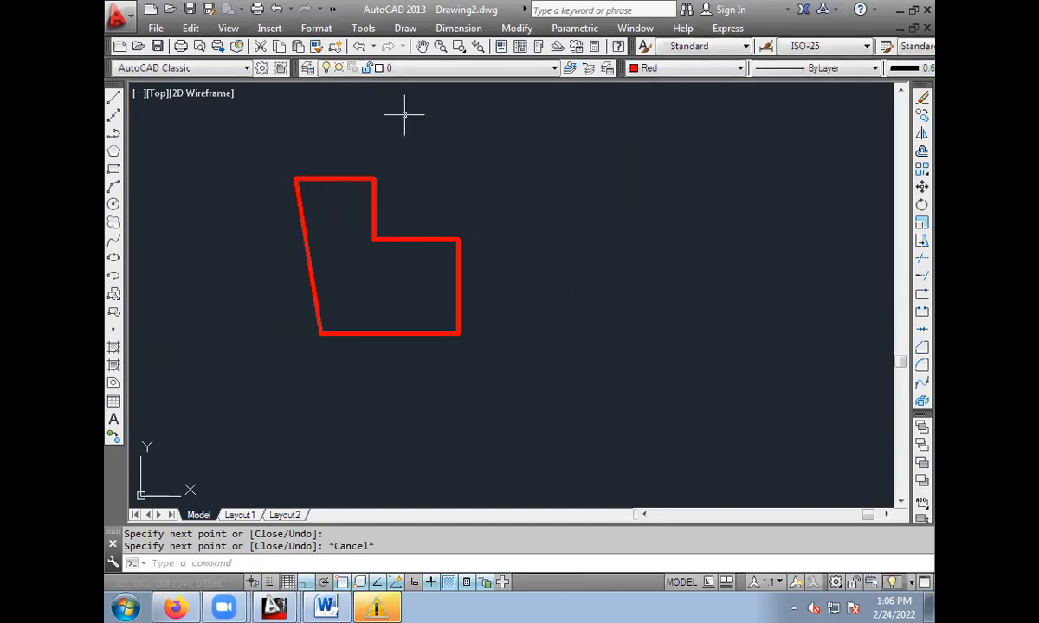
Set the current colour to Green and draw a matching stepped outline with PLINE to the right of the red shape, ending at its start point.
{"action": "left_click", "coordinate": [667, 68]}
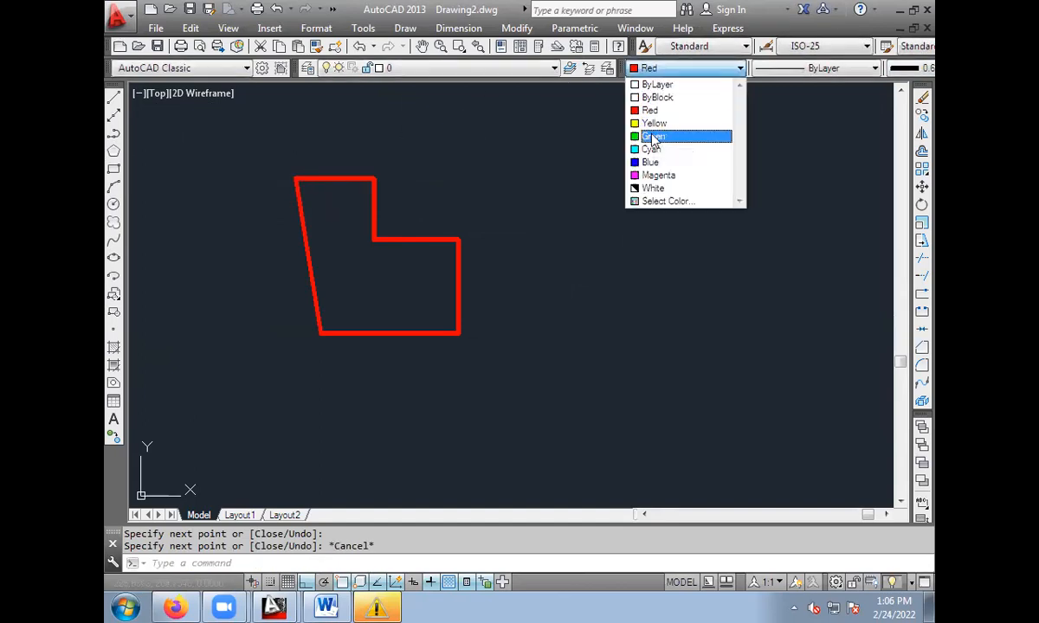
{"action": "left_click", "coordinate": [649, 136]}
{"action": "left_click", "coordinate": [113, 98]}
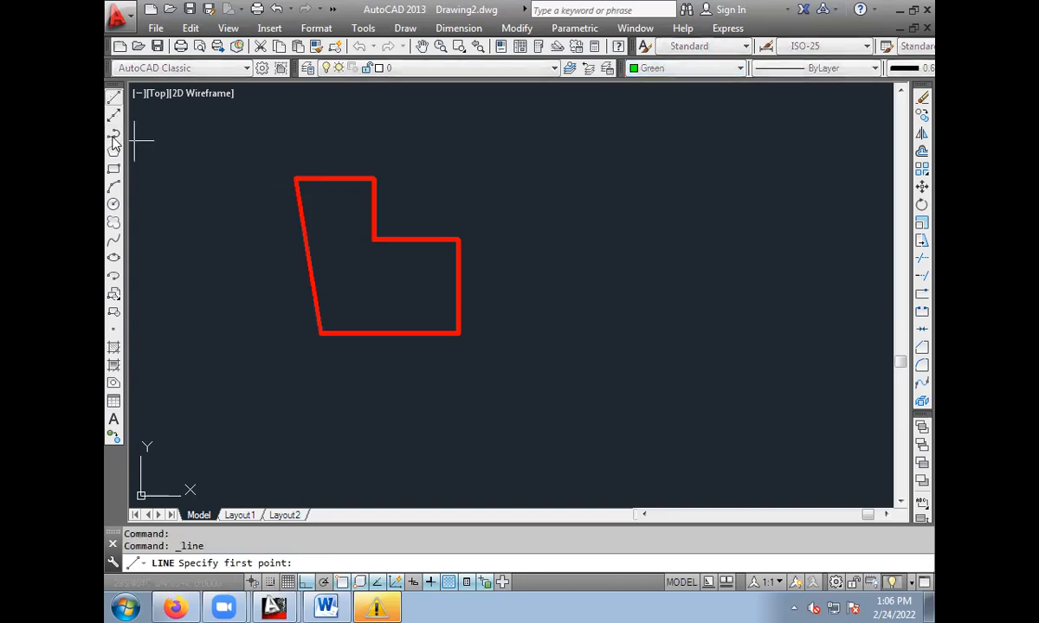
{"action": "left_click", "coordinate": [112, 133]}
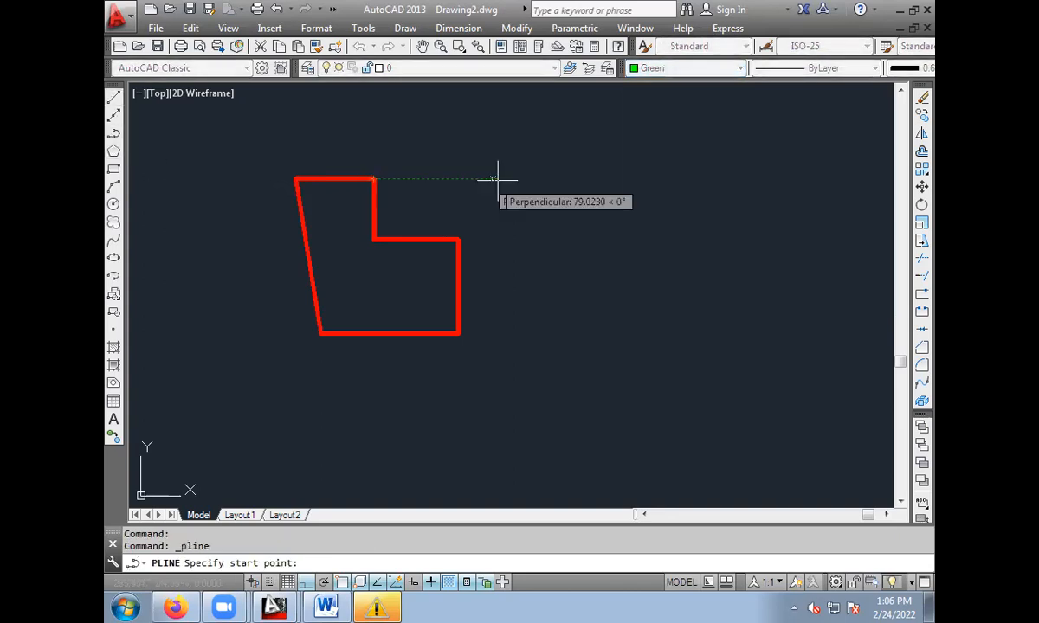
{"action": "left_click", "coordinate": [599, 178]}
{"action": "left_click", "coordinate": [686, 179]}
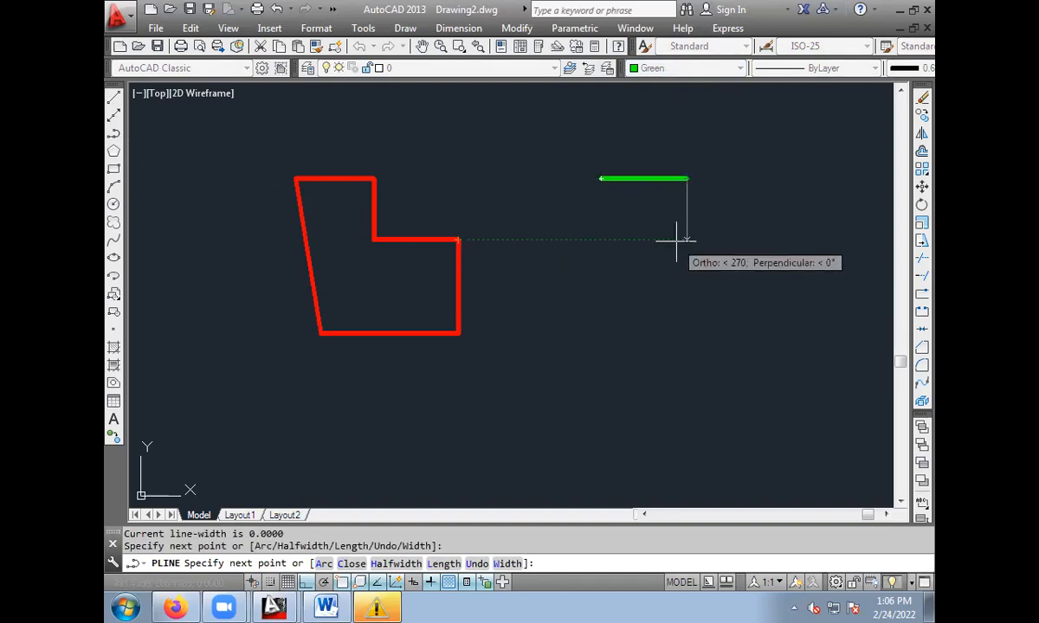
{"action": "left_click", "coordinate": [684, 239]}
{"action": "left_click", "coordinate": [771, 245]}
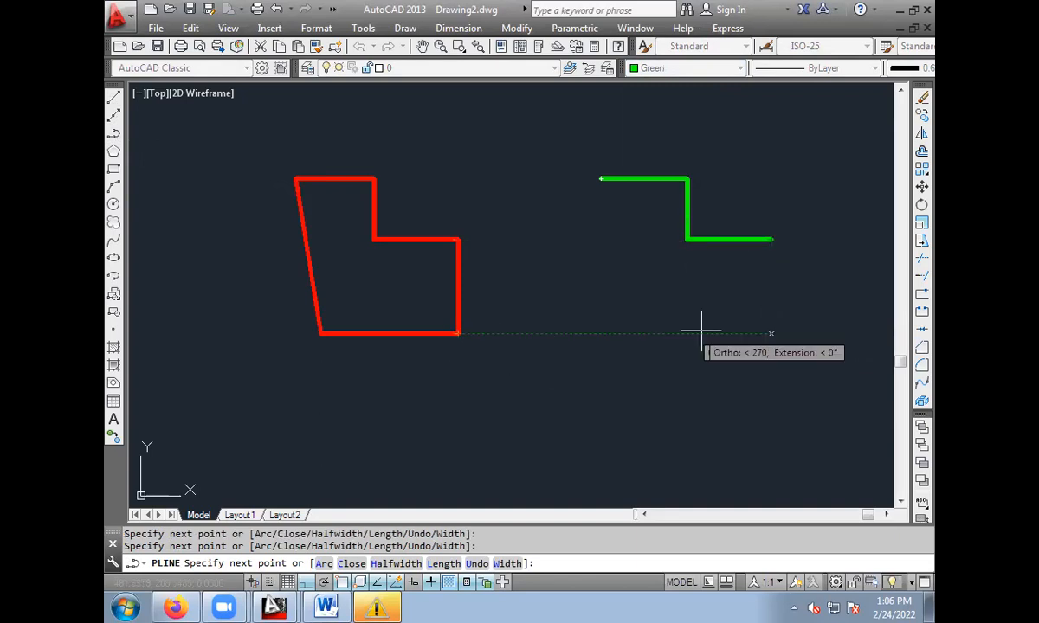
{"action": "left_click", "coordinate": [765, 330]}
{"action": "left_click", "coordinate": [604, 332]}
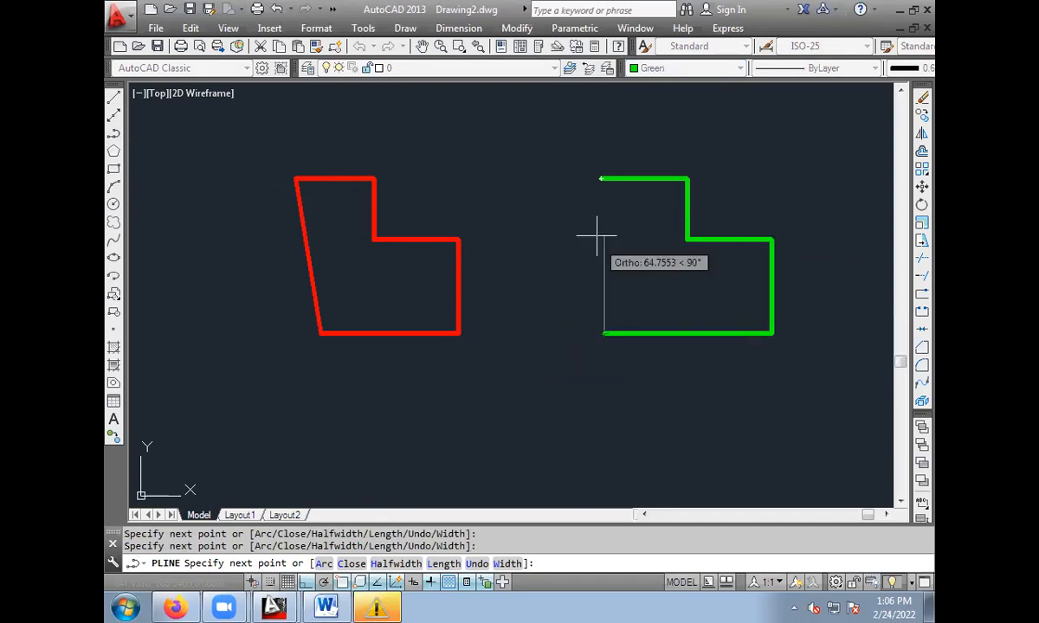
{"action": "left_click", "coordinate": [601, 179]}
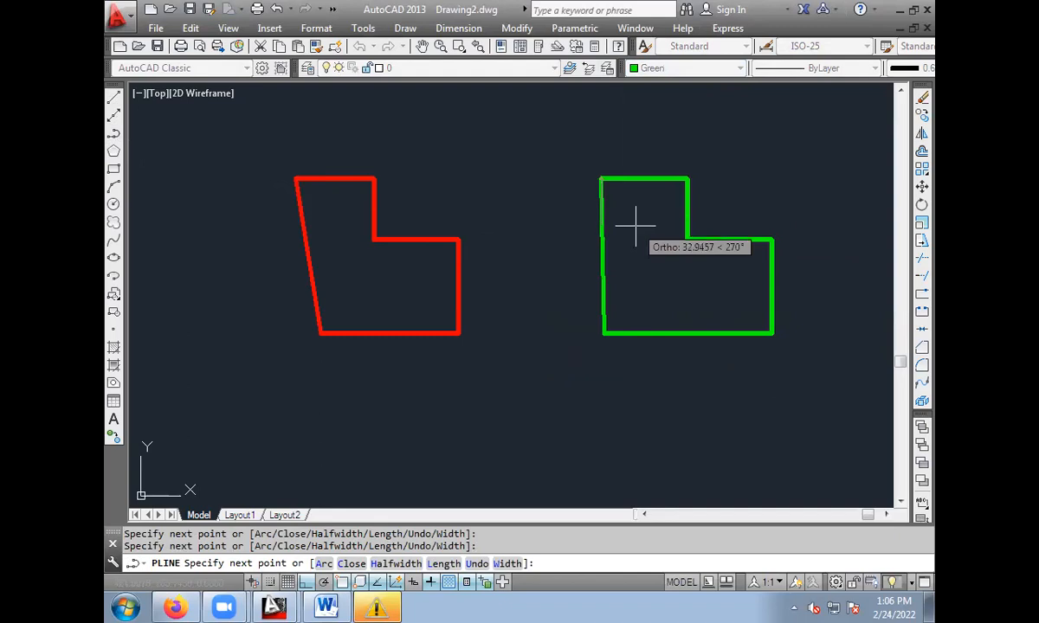
{"action": "key", "text": "Escape"}
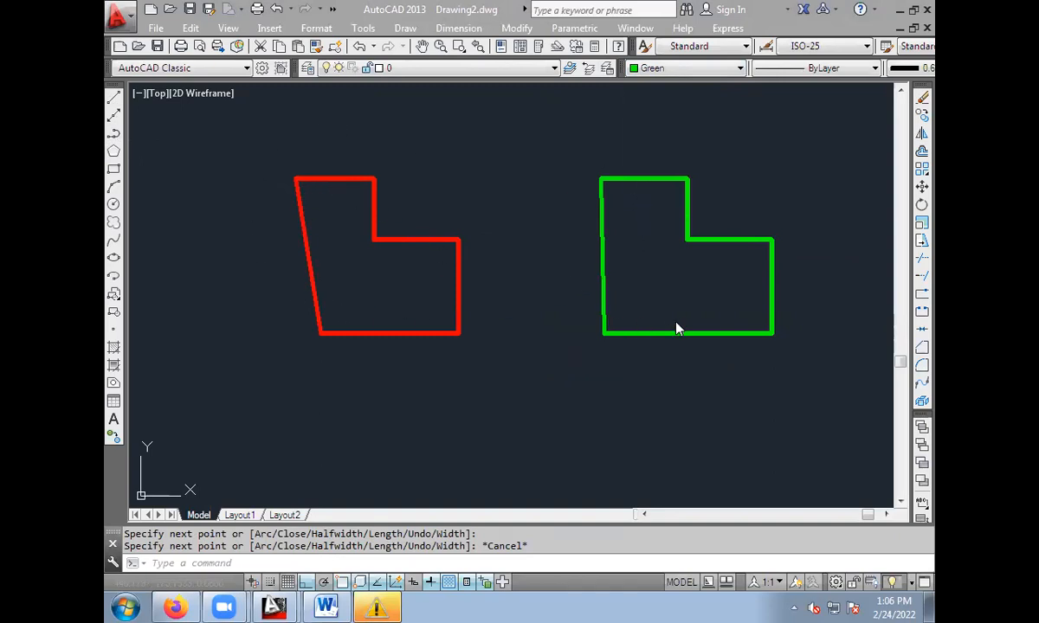
Select only the top line of the red outline, turn off lineweight display, and clear the selection.
{"action": "left_click", "coordinate": [328, 179]}
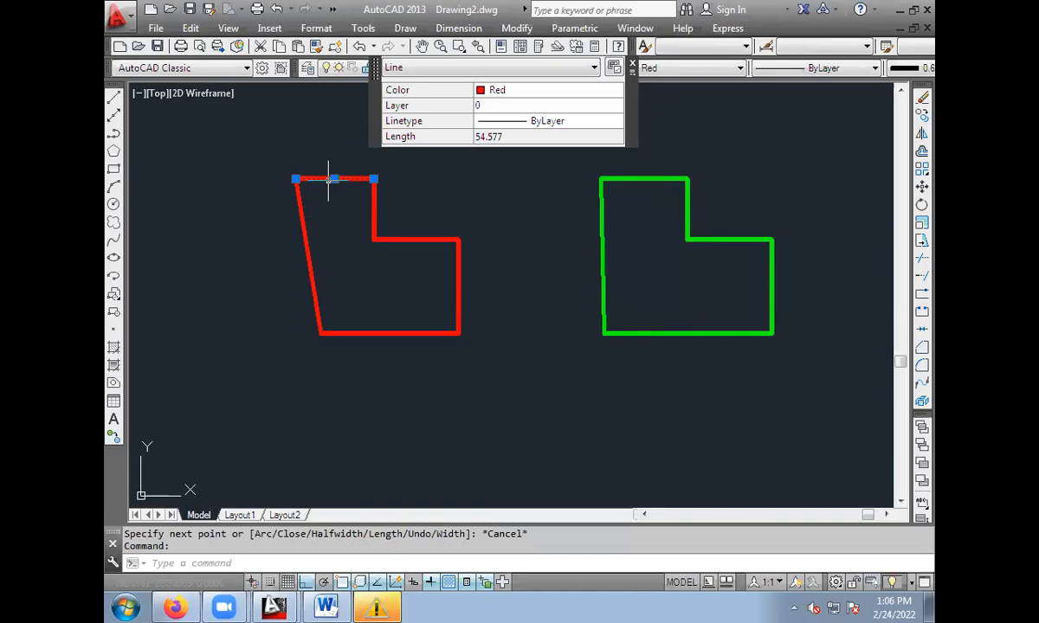
{"action": "left_click", "coordinate": [431, 582]}
{"action": "mouse_move", "coordinate": [373, 179]}
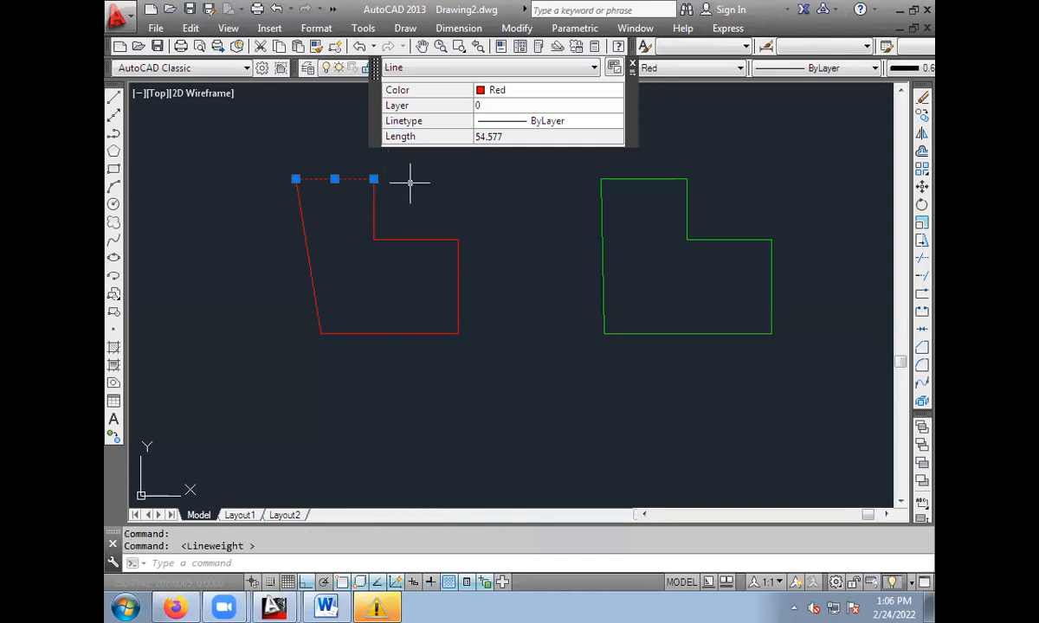
{"action": "key", "text": "Escape"}
{"action": "key", "text": "Escape"}
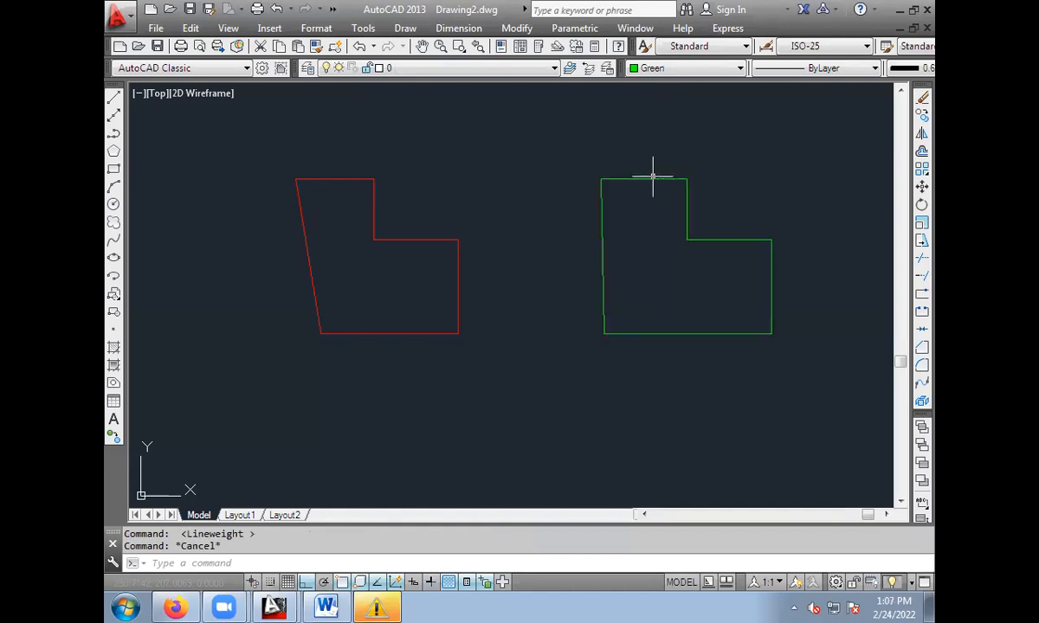
Select the green polyline, turn off the Quick Properties display, and clear the selection.
{"action": "left_click", "coordinate": [642, 178]}
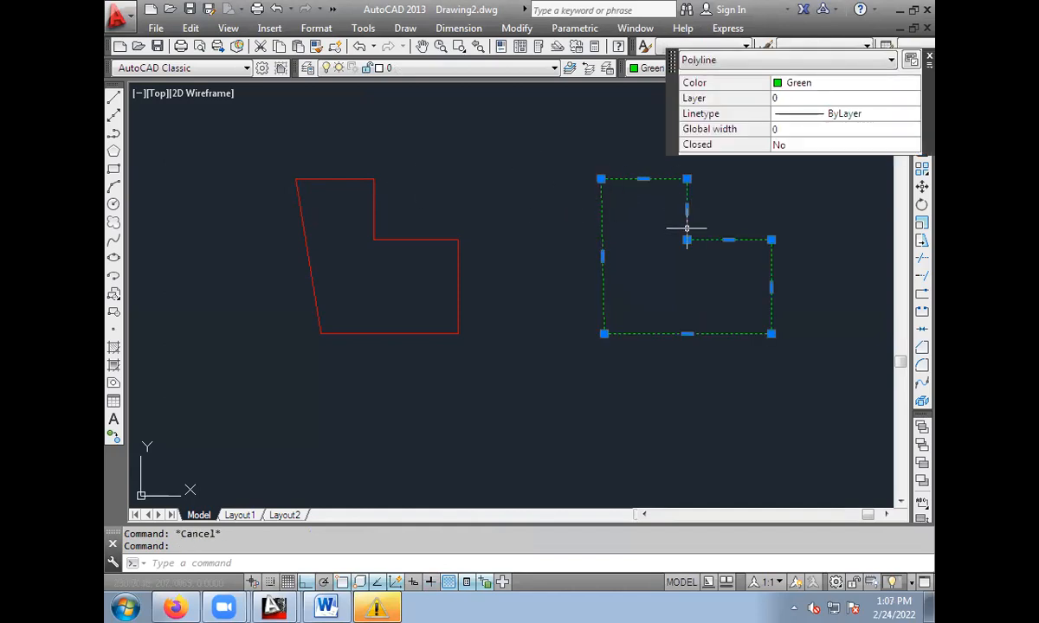
{"action": "left_click", "coordinate": [466, 582]}
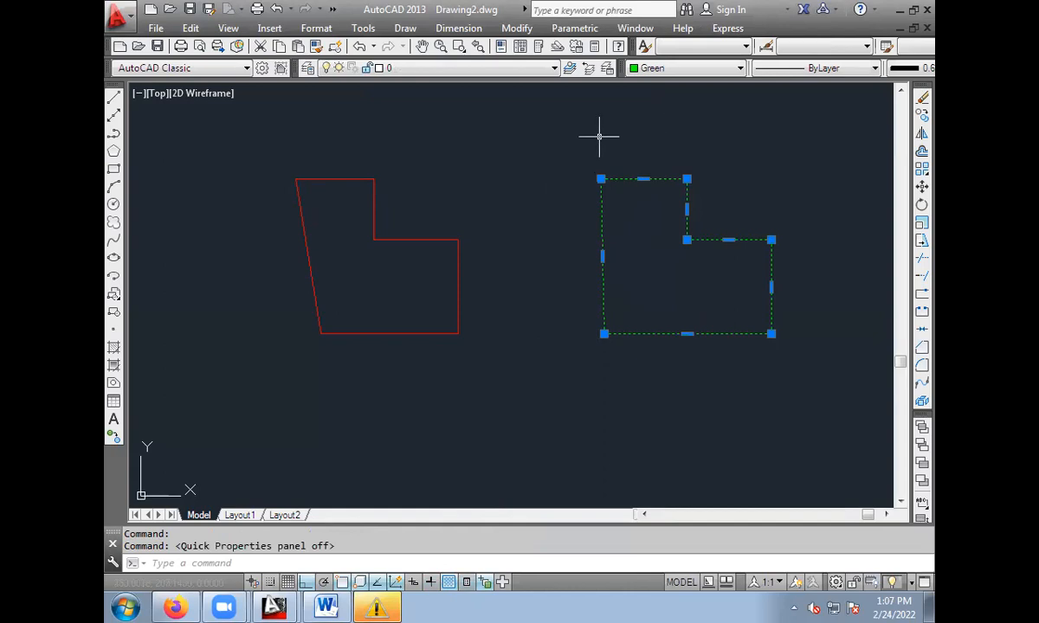
{"action": "key", "text": "Escape"}
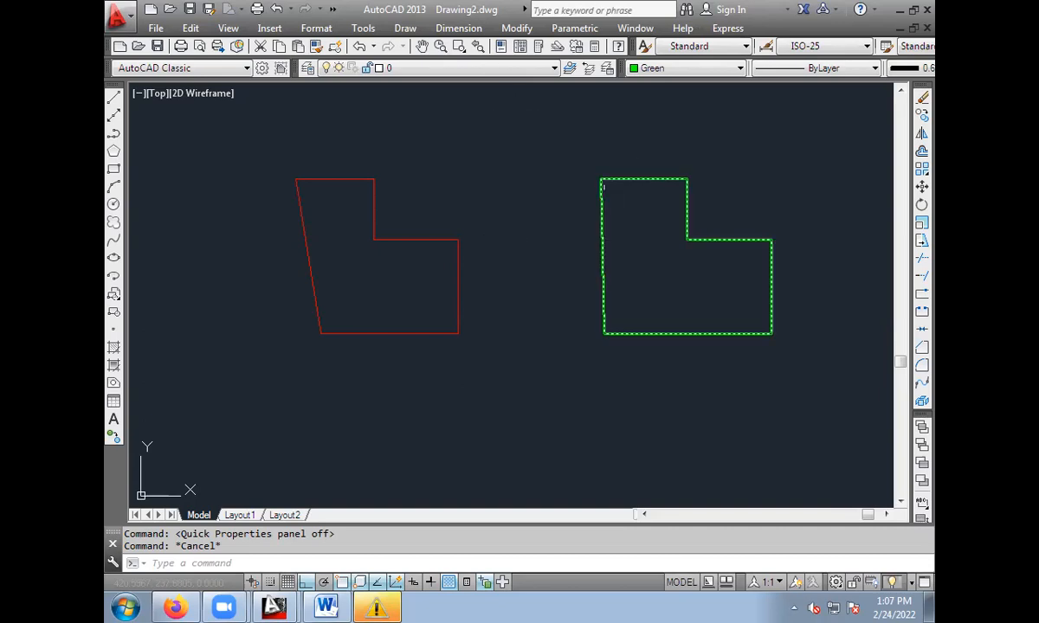
Select the green polyline and clear it, select four separate lines of the red outline, and clear that selection.
{"action": "left_click", "coordinate": [636, 179]}
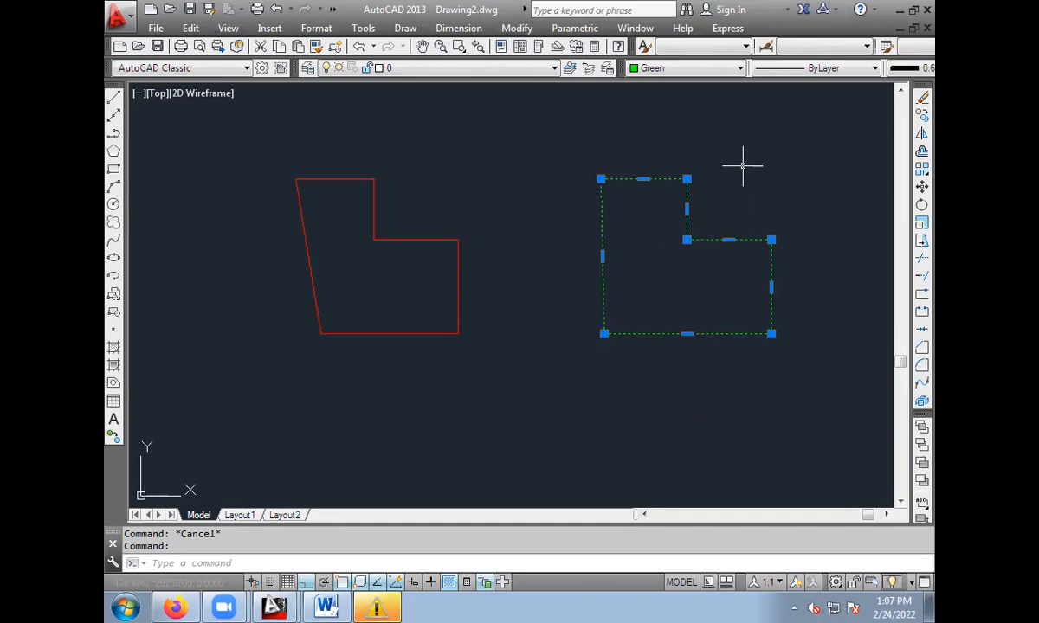
{"action": "key", "text": "Escape"}
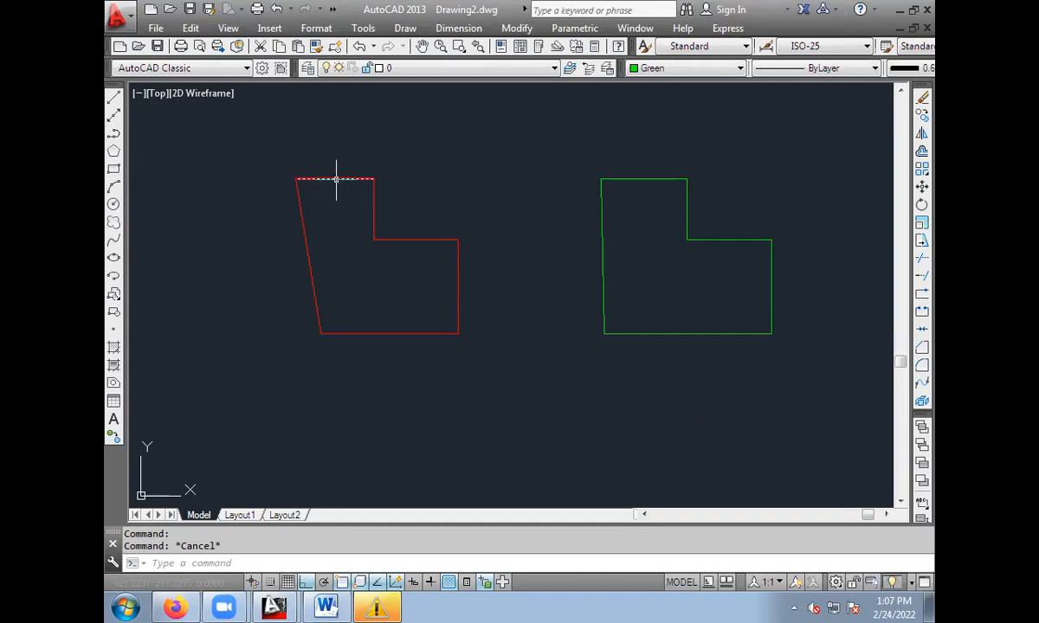
{"action": "left_click", "coordinate": [305, 235]}
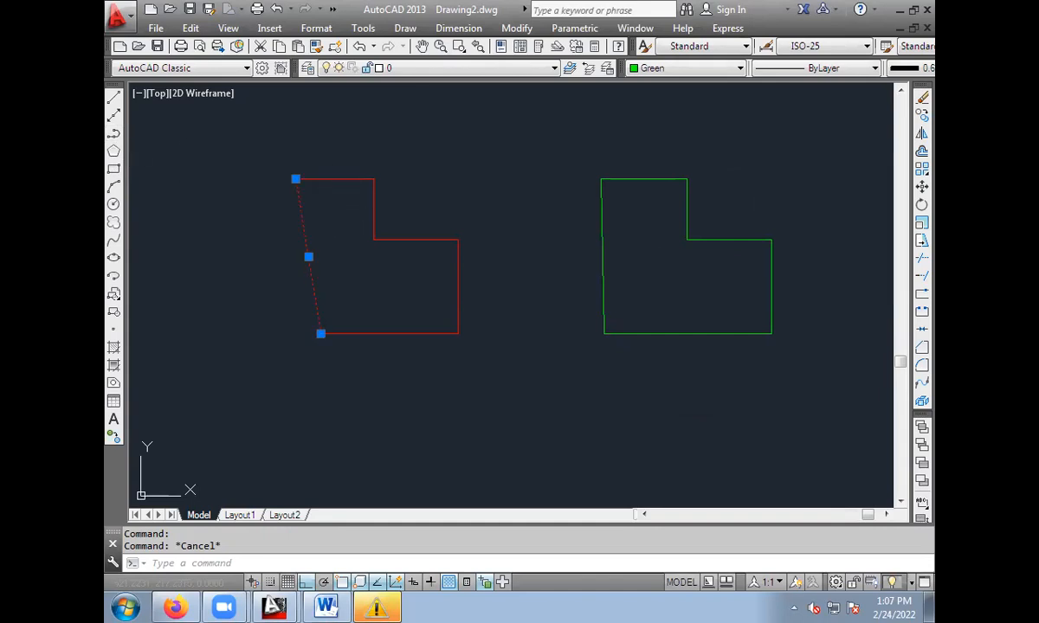
{"action": "left_click", "coordinate": [360, 334]}
{"action": "left_click", "coordinate": [457, 285]}
{"action": "left_click", "coordinate": [410, 240]}
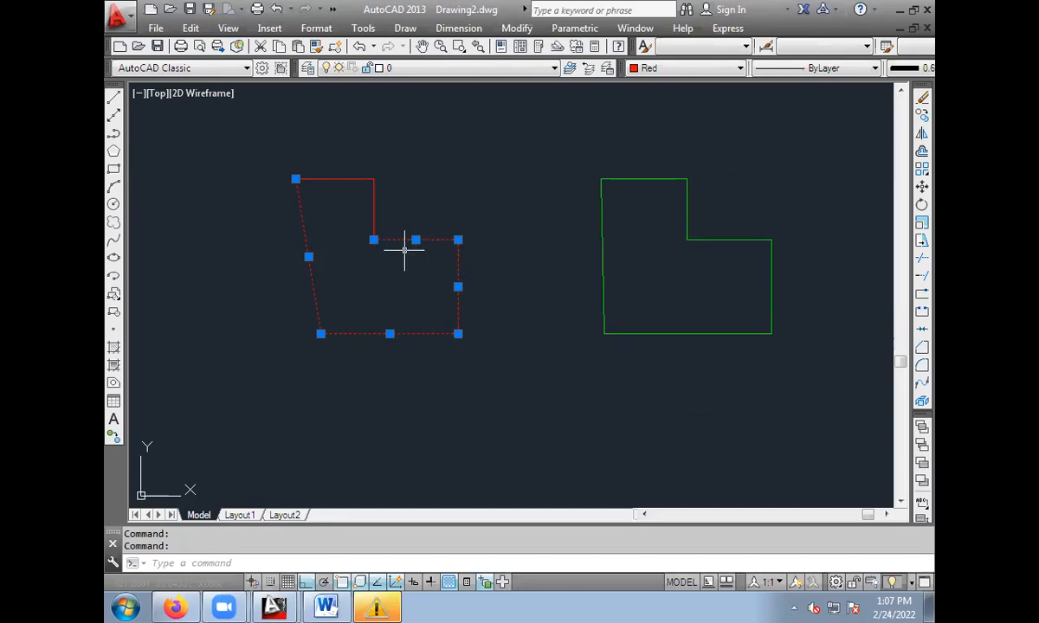
{"action": "key", "text": "Escape"}
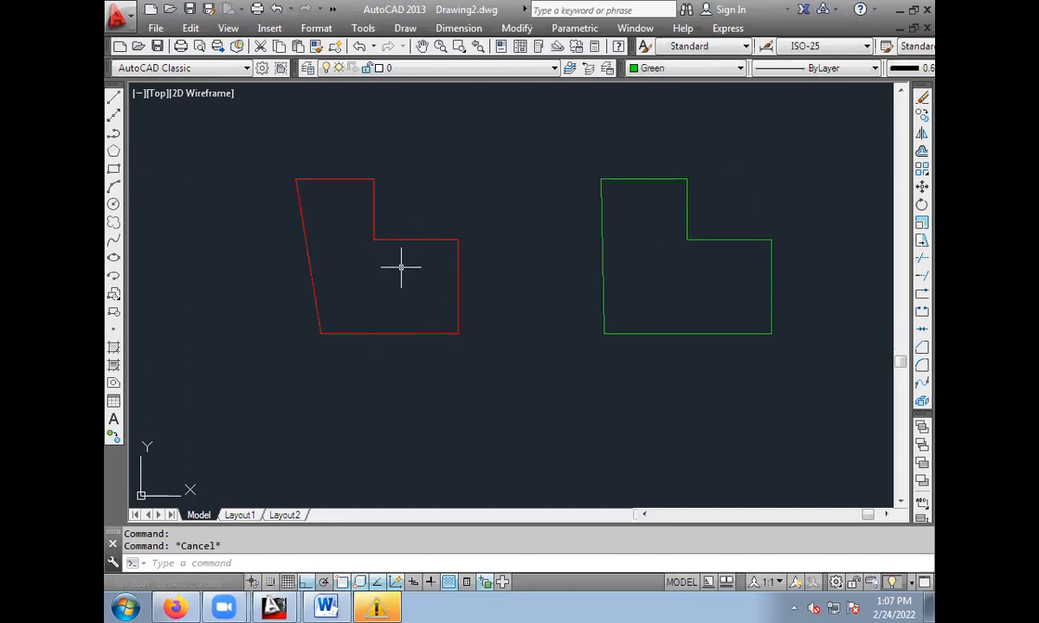
Turn on lineweight display and erase both the red and green outlines together.
{"action": "left_click", "coordinate": [432, 583]}
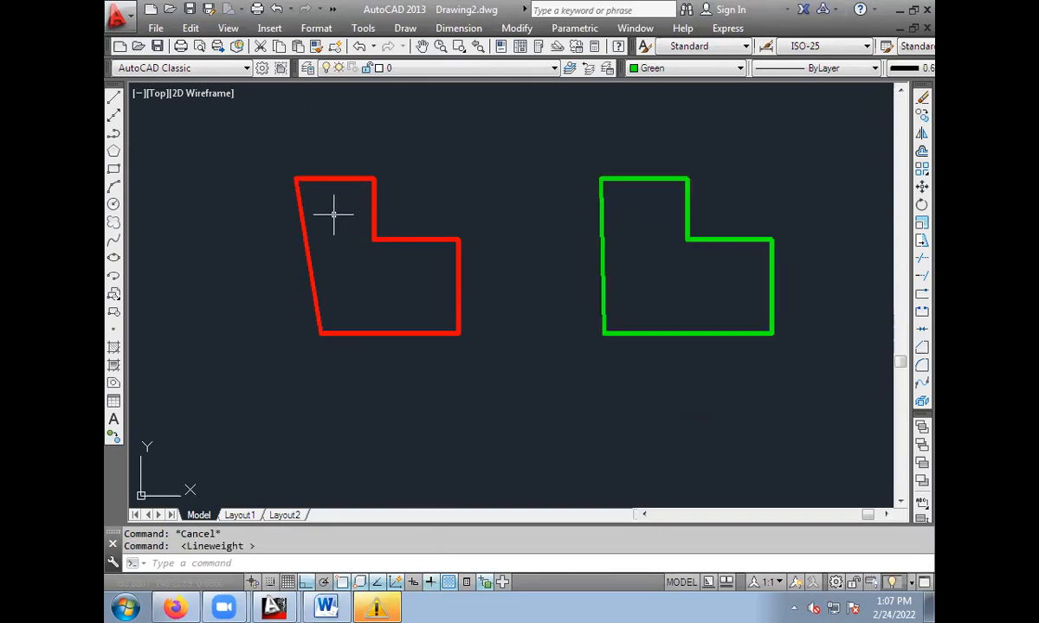
{"action": "left_click", "coordinate": [249, 136]}
{"action": "left_click", "coordinate": [800, 382]}
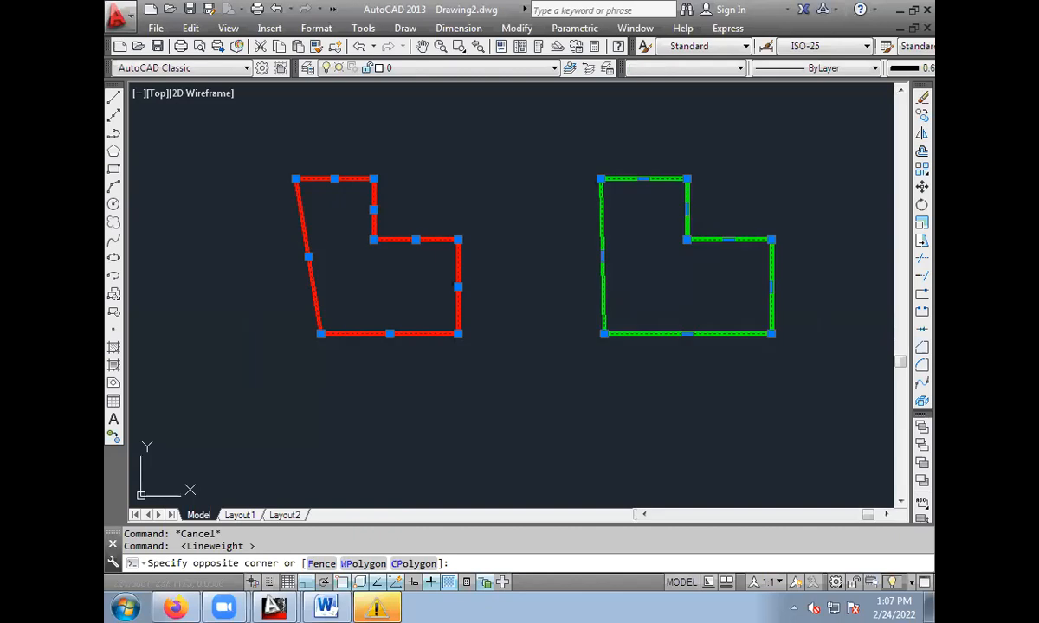
{"action": "key", "text": "Delete"}
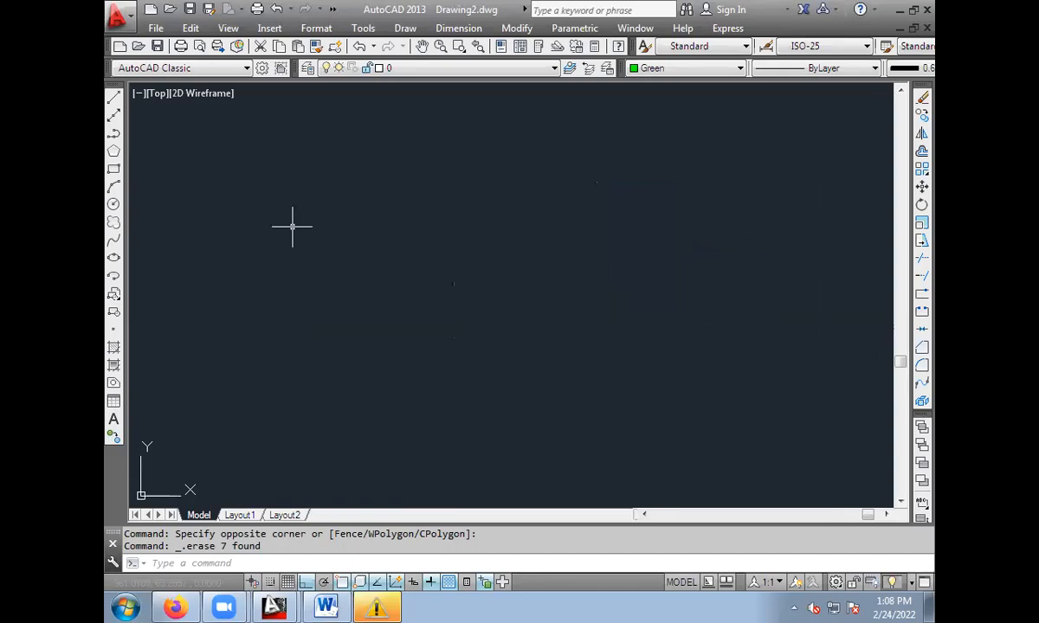
Draw a single horizontal line about 230 units long across the upper part of the empty drawing.
{"action": "left_click", "coordinate": [114, 99]}
{"action": "left_click", "coordinate": [260, 218]}
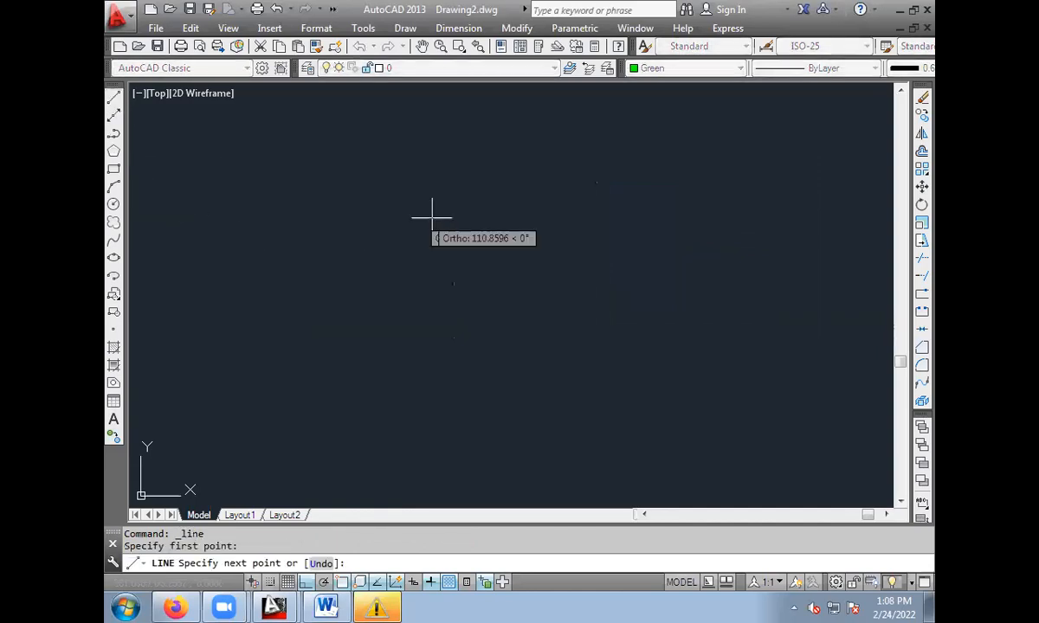
{"action": "left_click", "coordinate": [585, 219]}
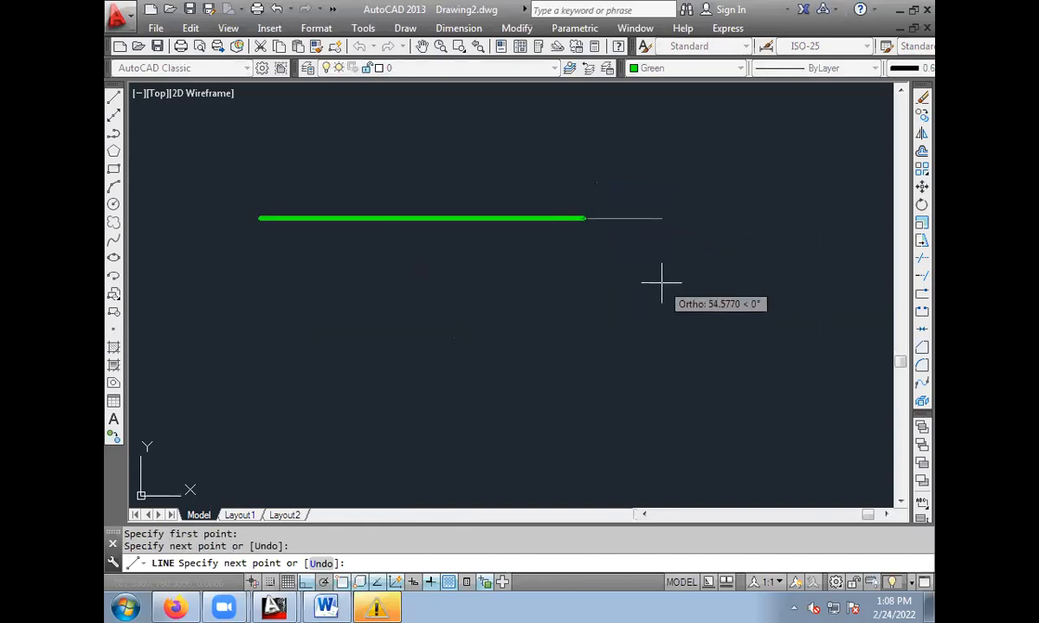
{"action": "key", "text": "Escape"}
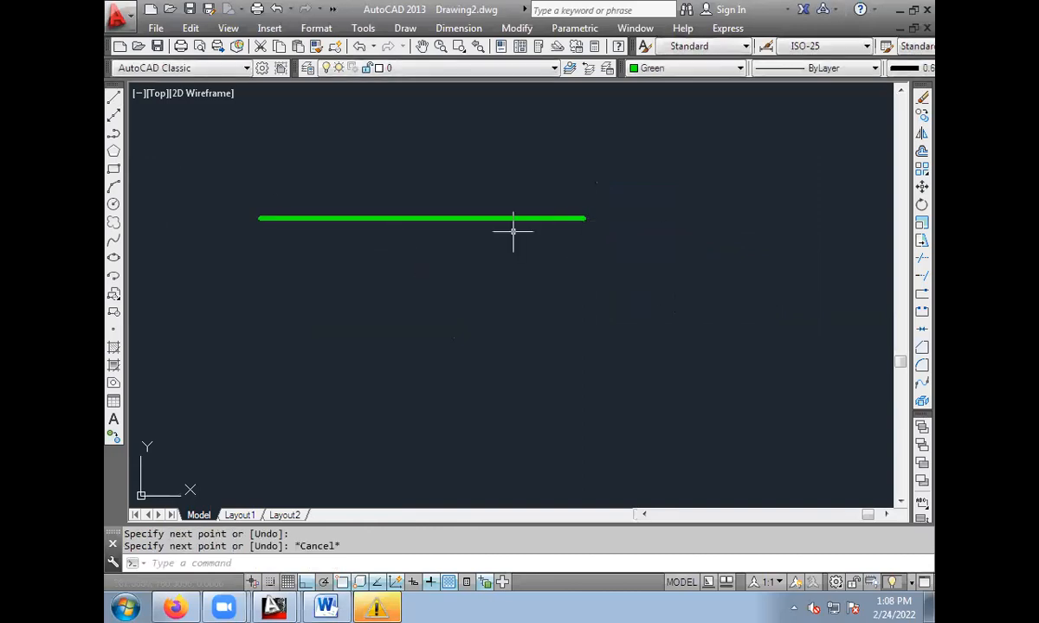
Turn off Ortho and draw a closed triangle with LINE beside the horizontal line, with a horizontal base about 144 units long.
{"action": "left_click", "coordinate": [114, 99]}
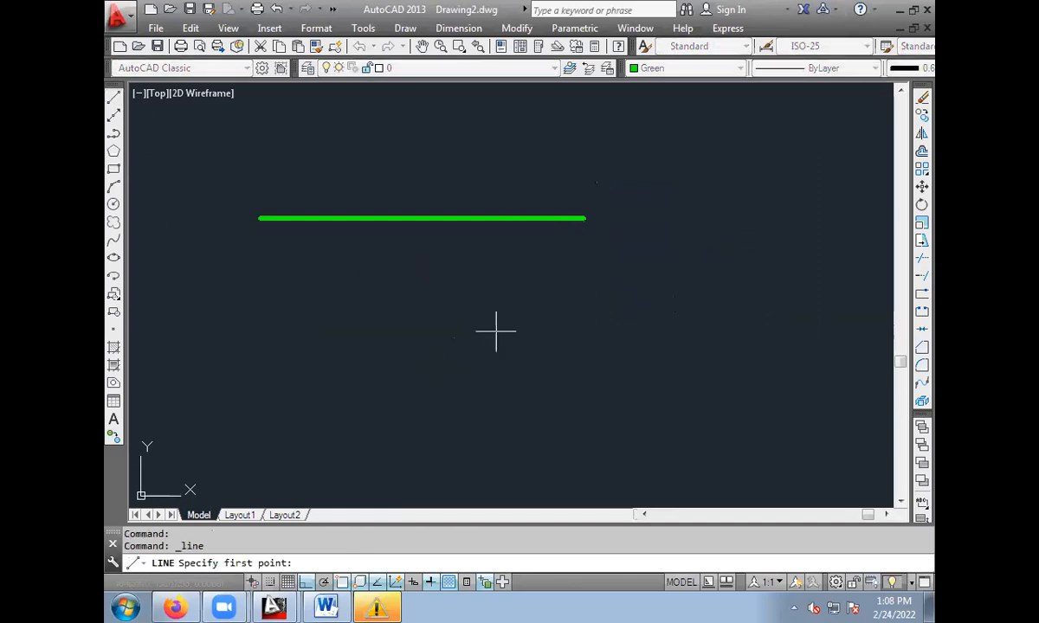
{"action": "left_click", "coordinate": [703, 228]}
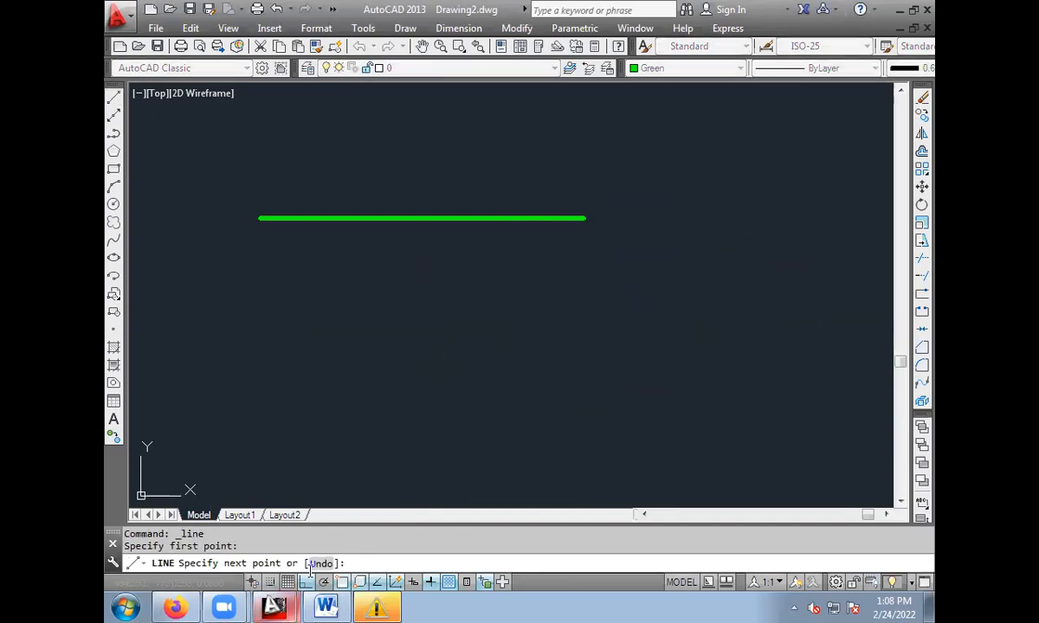
{"action": "key", "text": "F8"}
{"action": "left_click", "coordinate": [584, 394]}
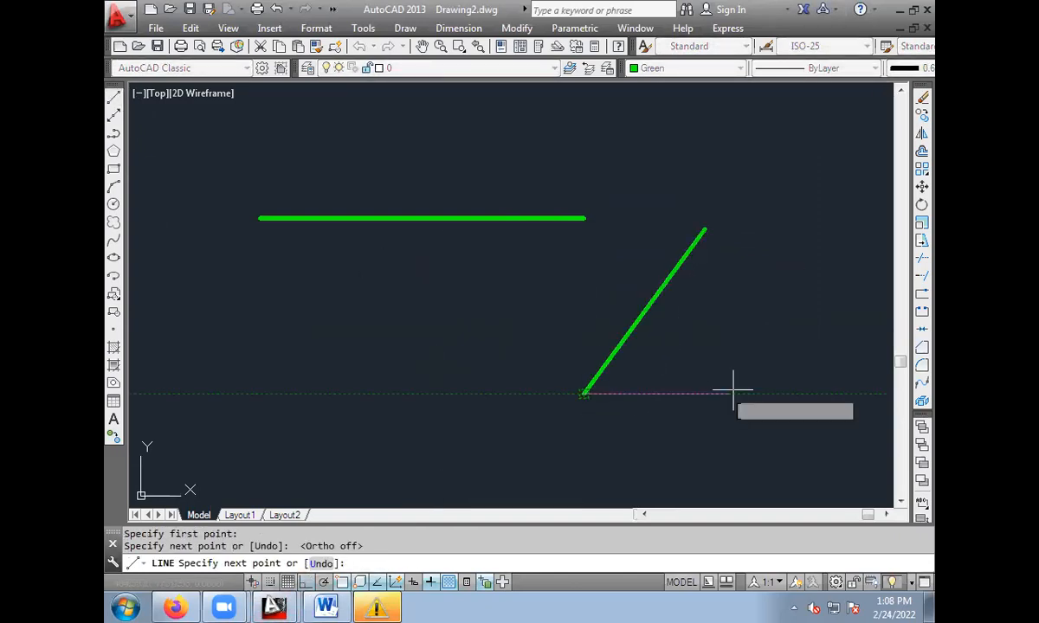
{"action": "left_click", "coordinate": [790, 394]}
{"action": "left_click", "coordinate": [706, 229]}
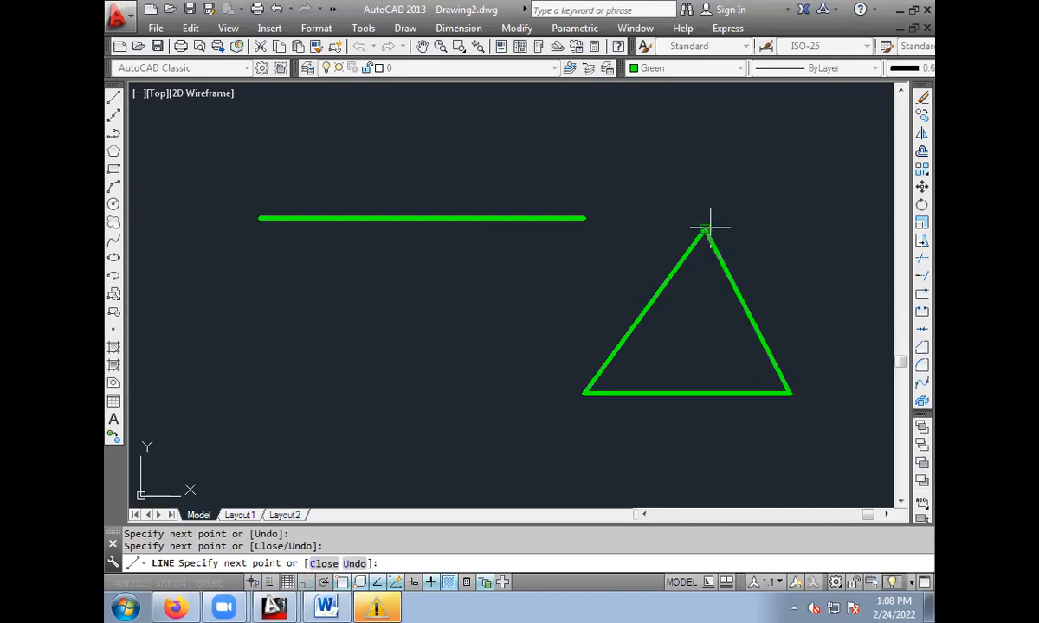
{"action": "key", "text": "Escape"}
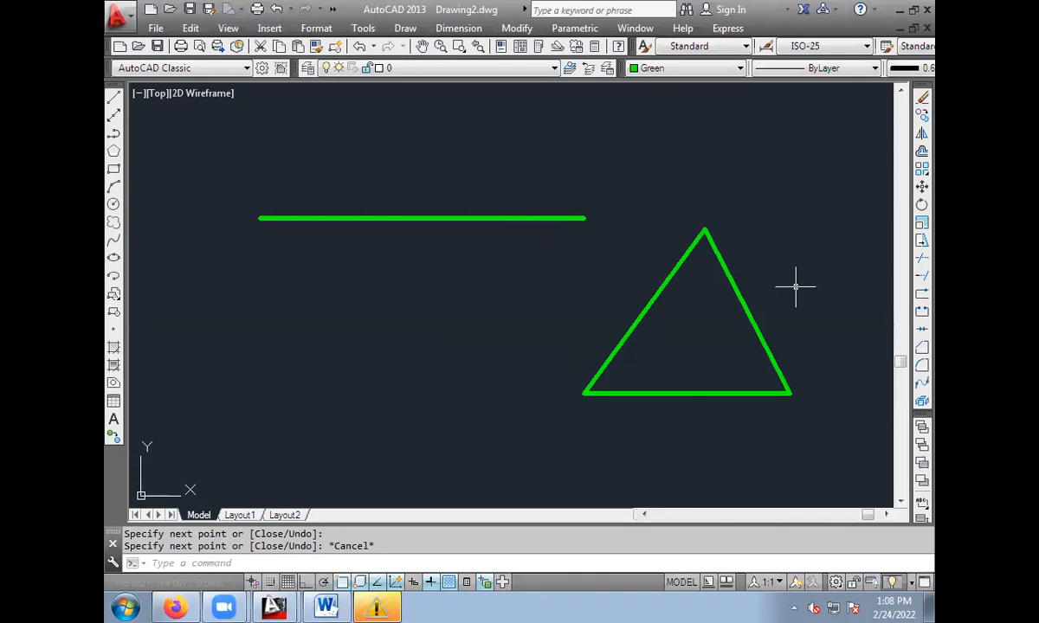
Erase the horizontal line and the triangle together.
{"action": "left_click", "coordinate": [192, 149]}
{"action": "left_click", "coordinate": [837, 444]}
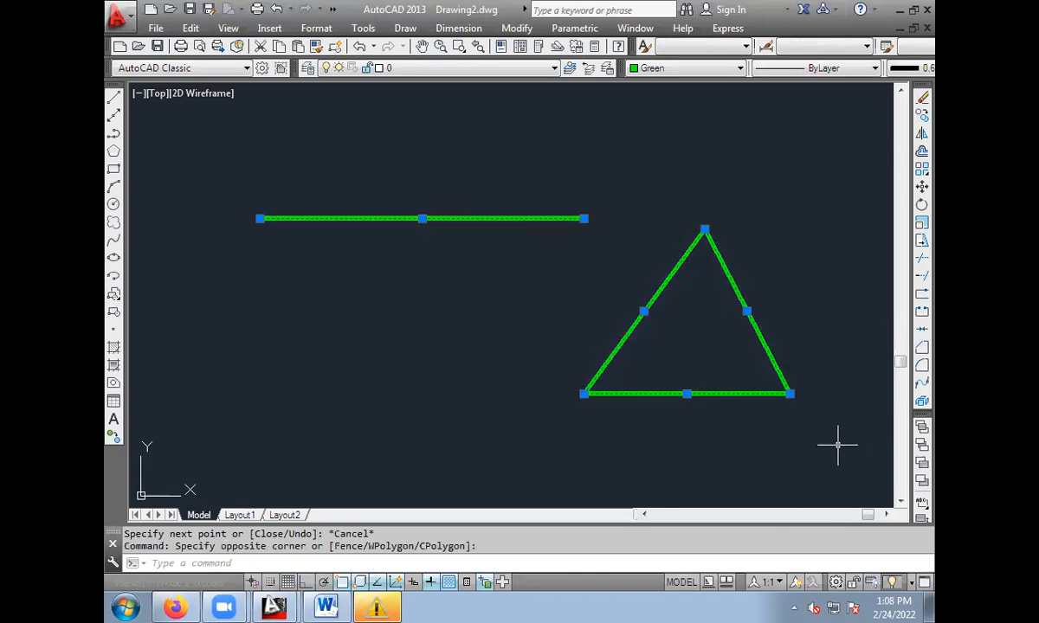
{"action": "key", "text": "Delete"}
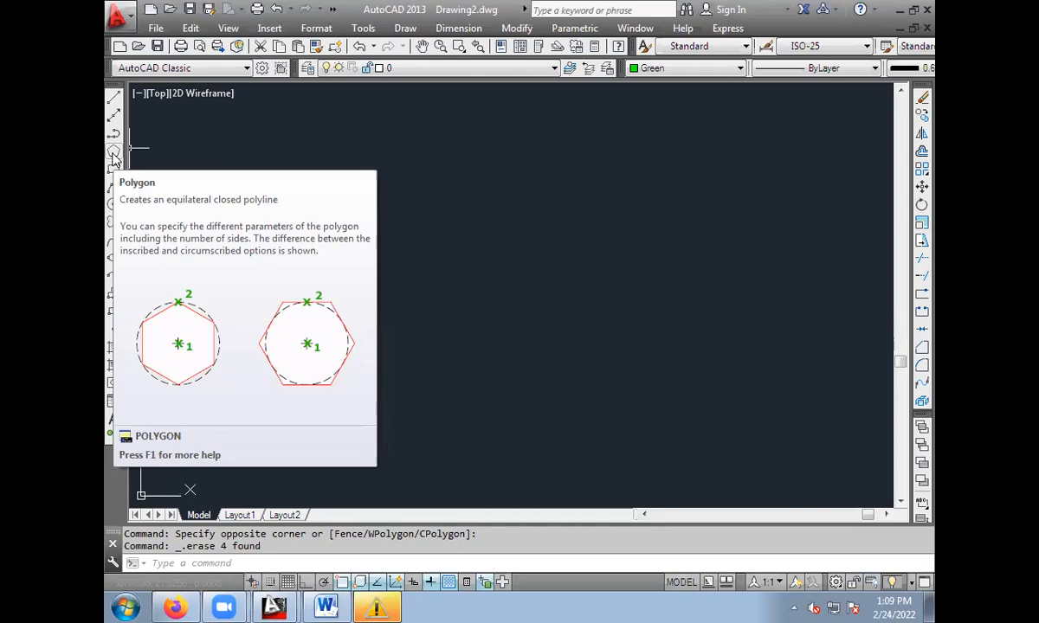
Draw a five-sided polygon by its edge with Ortho on, using a horizontal bottom edge 15 units long.
{"action": "left_click", "coordinate": [114, 152]}
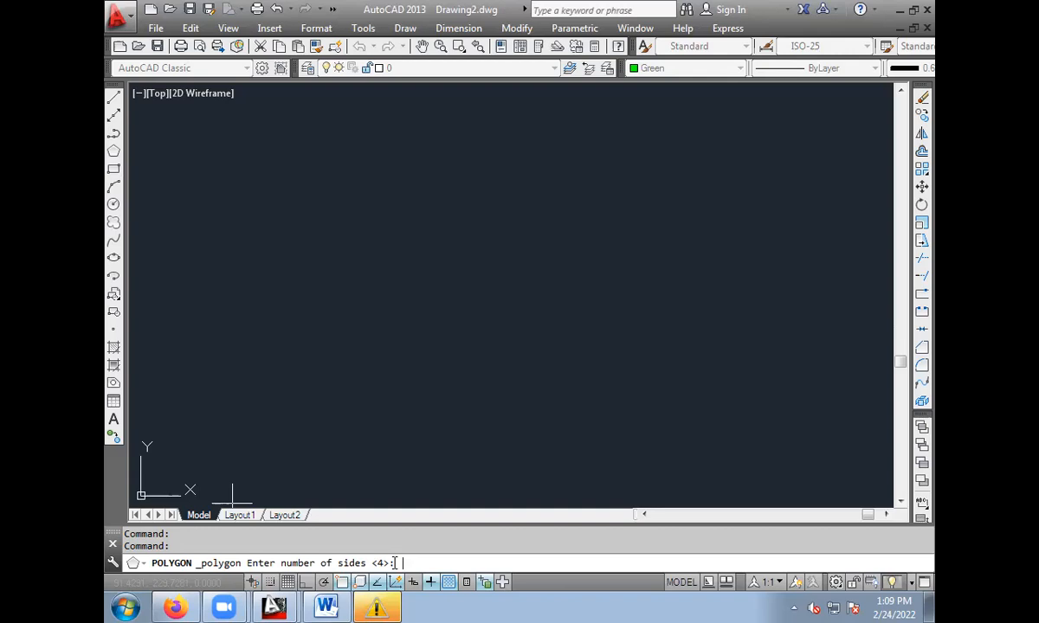
{"action": "type", "text": "5"}
{"action": "key", "text": "Return"}
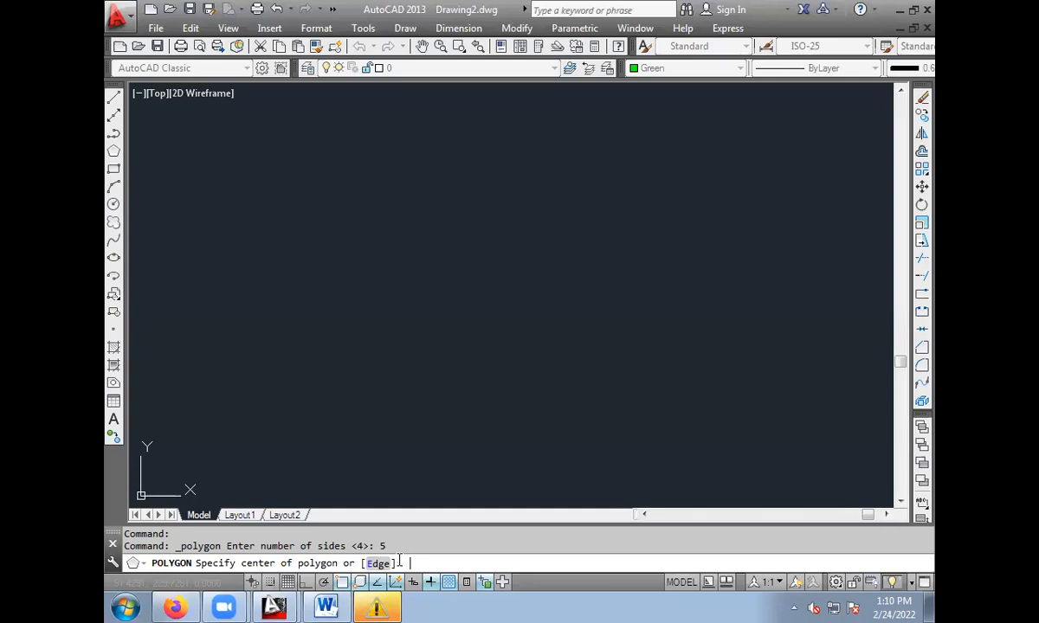
{"action": "type", "text": "e"}
{"action": "key", "text": "Return"}
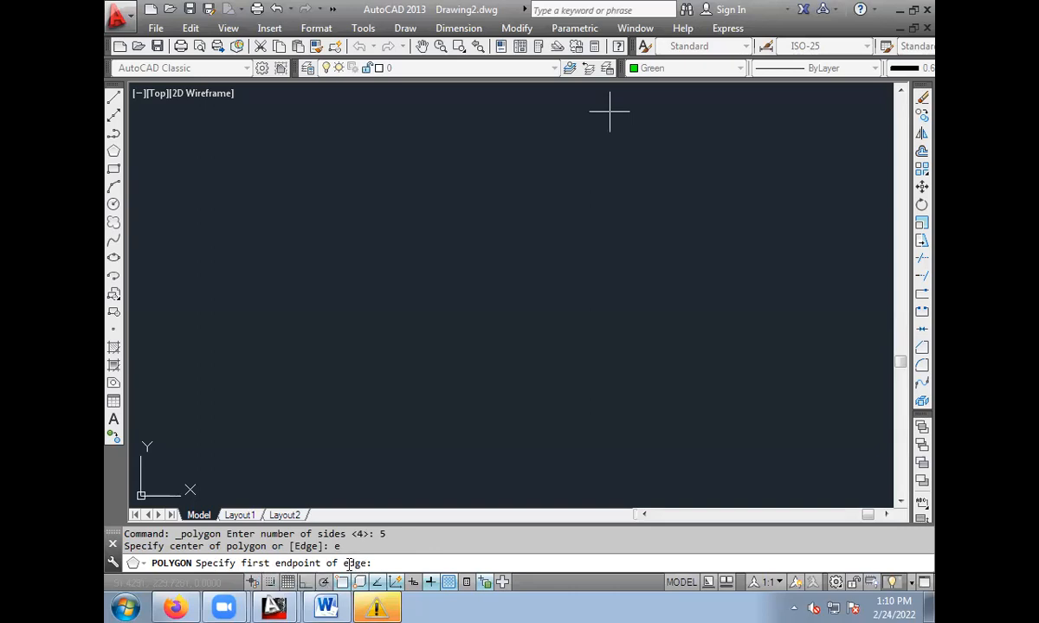
{"action": "left_click", "coordinate": [328, 346]}
{"action": "left_click", "coordinate": [305, 582]}
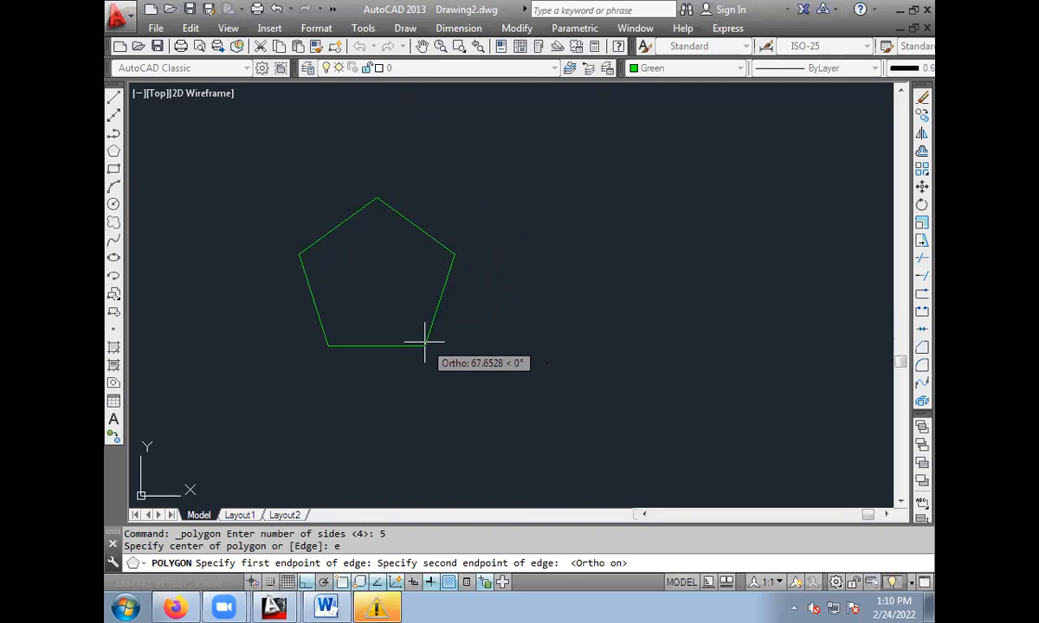
{"action": "type", "text": "15"}
{"action": "key", "text": "Return"}
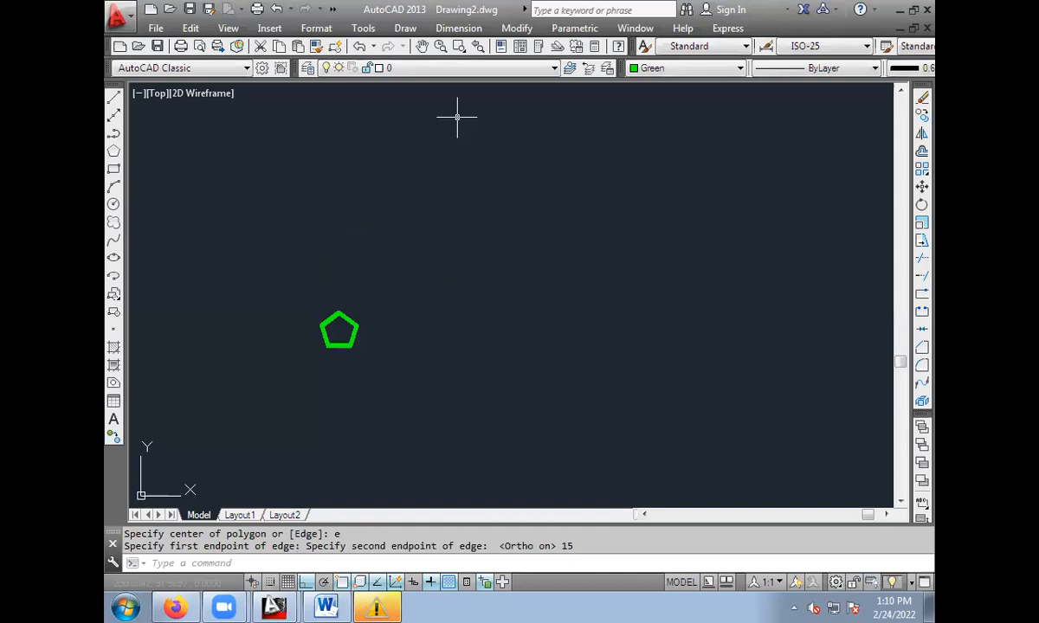
Set the current lineweight to ByLayer and the current colour to Cyan.
{"action": "scroll", "coordinate": [361, 293], "scroll_direction": "up", "scroll_amount": 6}
{"action": "middle_click_drag", "start_coordinate": [329, 345], "coordinate": [546, 197]}
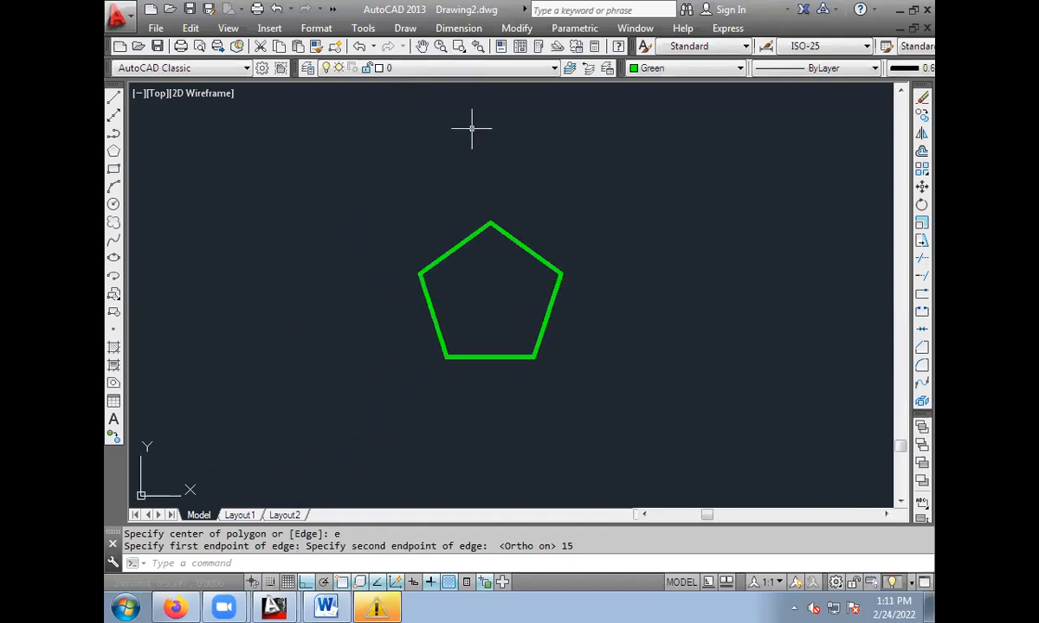
{"action": "left_click", "coordinate": [901, 70]}
{"action": "left_click", "coordinate": [899, 96]}
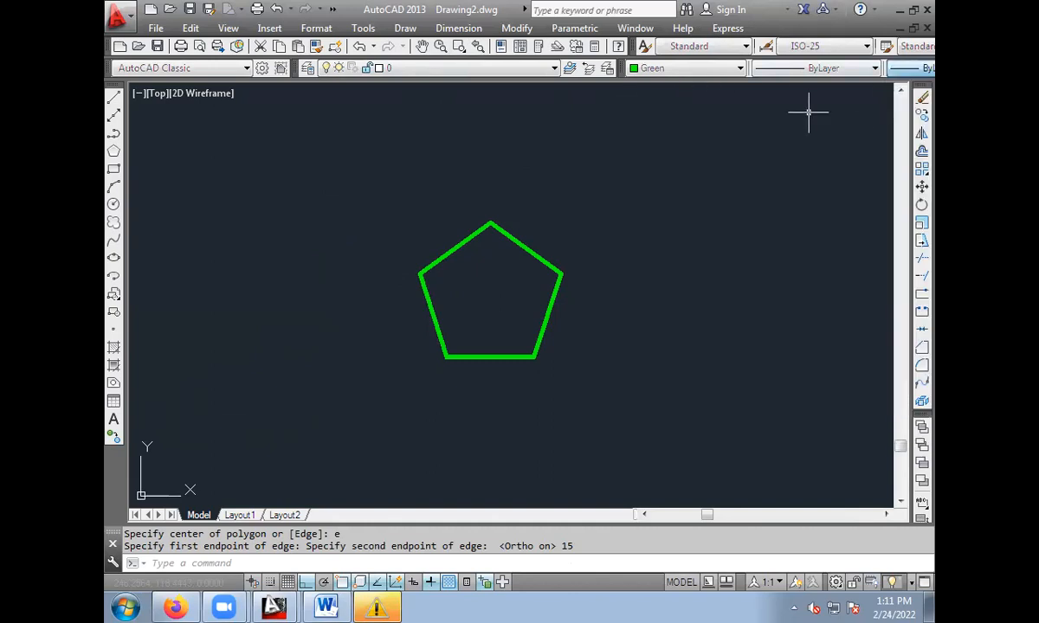
{"action": "left_click", "coordinate": [654, 69]}
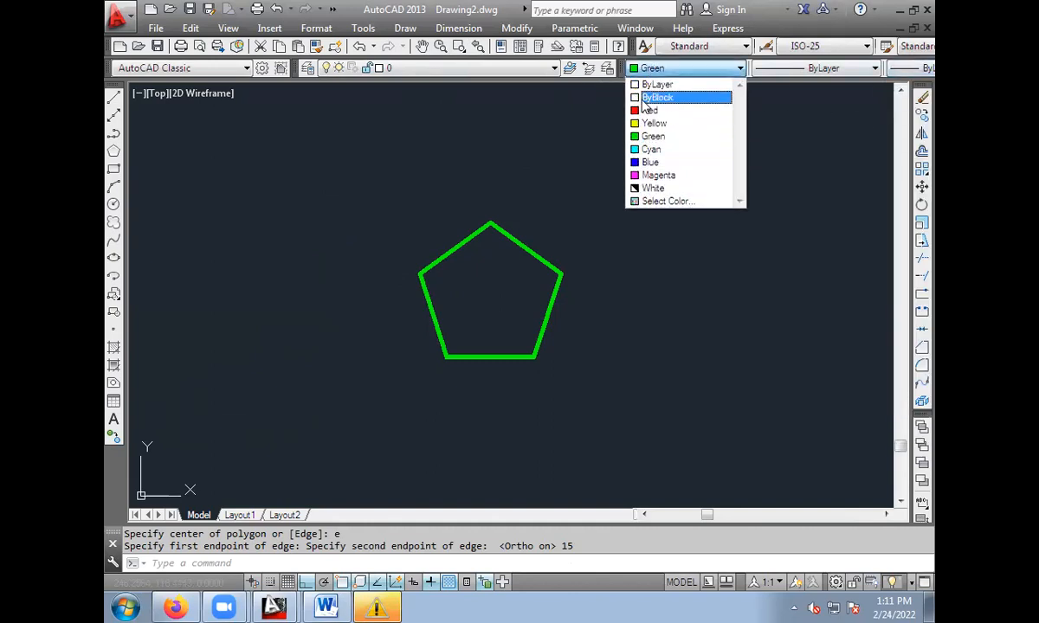
{"action": "left_click", "coordinate": [662, 148]}
Add a linear dimension to the pentagon's bottom edge, placing the dimension line below it.
{"action": "left_click", "coordinate": [458, 27]}
{"action": "left_click", "coordinate": [464, 72]}
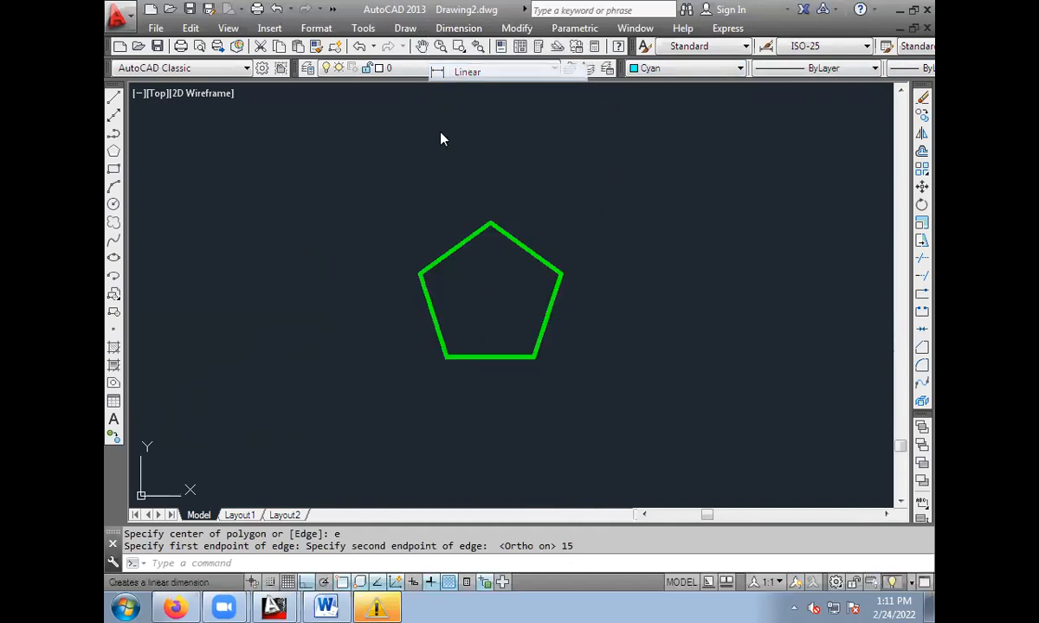
{"action": "left_click", "coordinate": [446, 356]}
{"action": "left_click", "coordinate": [535, 356]}
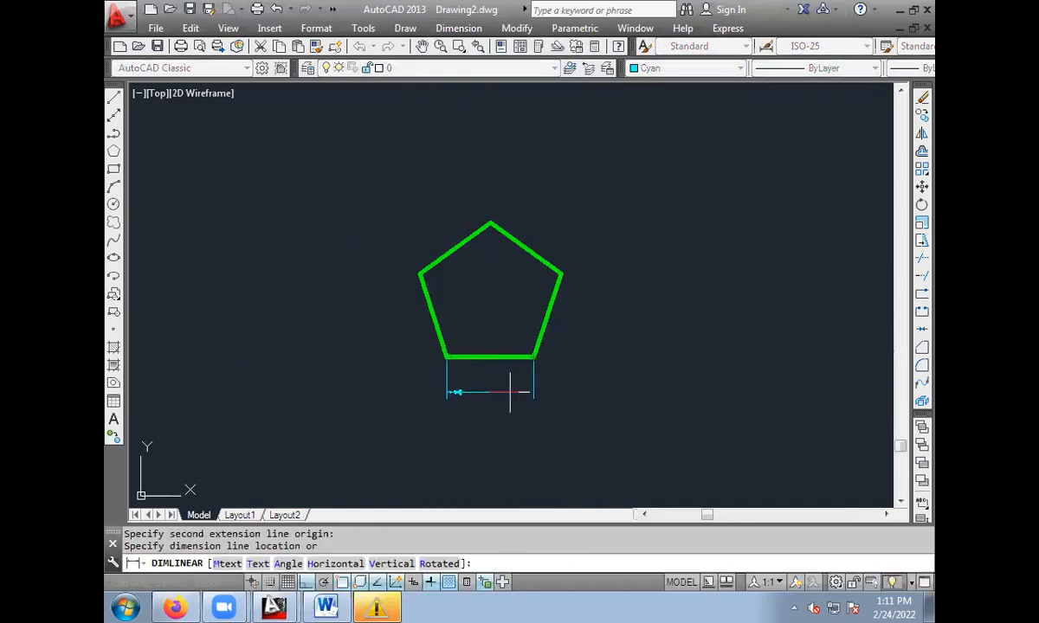
{"action": "left_click", "coordinate": [496, 411]}
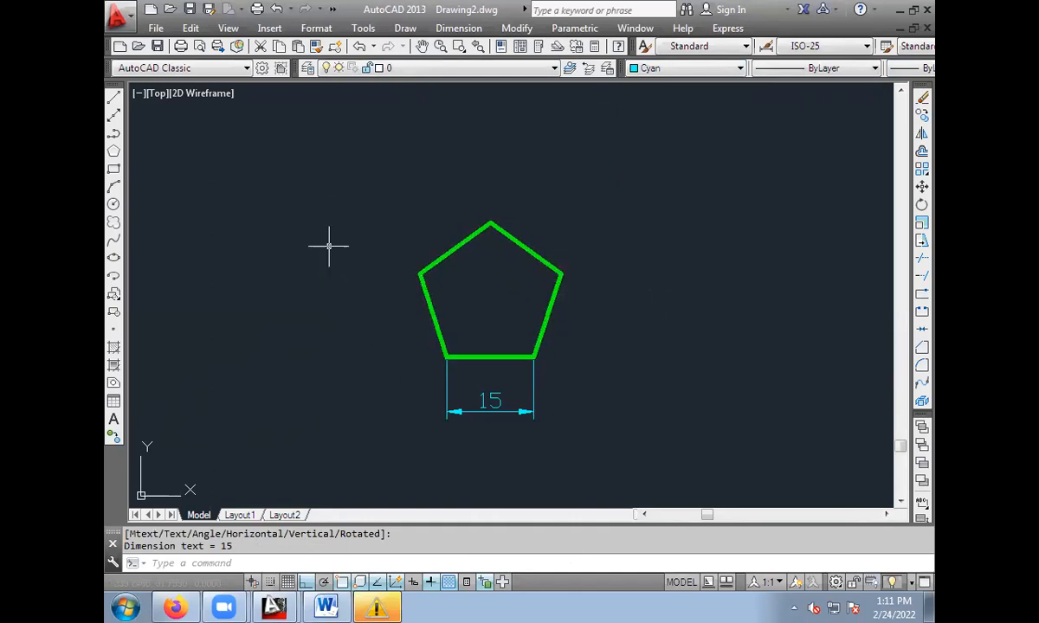
Draw a six-sided polygon by its edge in a heavier lineweight, with a horizontal 15-unit bottom edge level with the pentagon's base.
{"action": "middle_click_drag", "start_coordinate": [480, 287], "coordinate": [262, 236]}
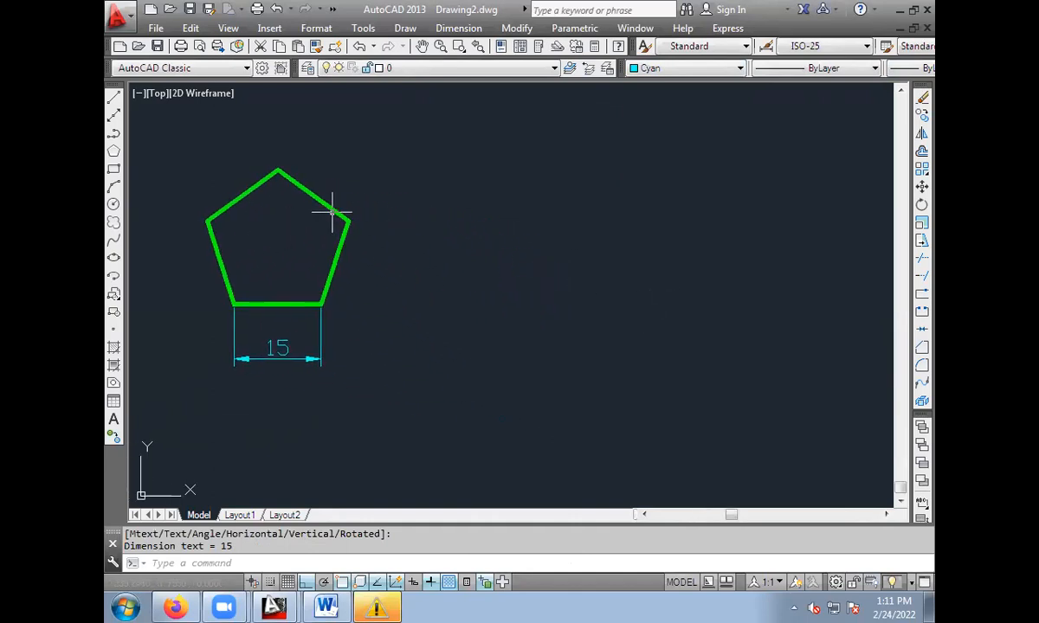
{"action": "left_click", "coordinate": [909, 67]}
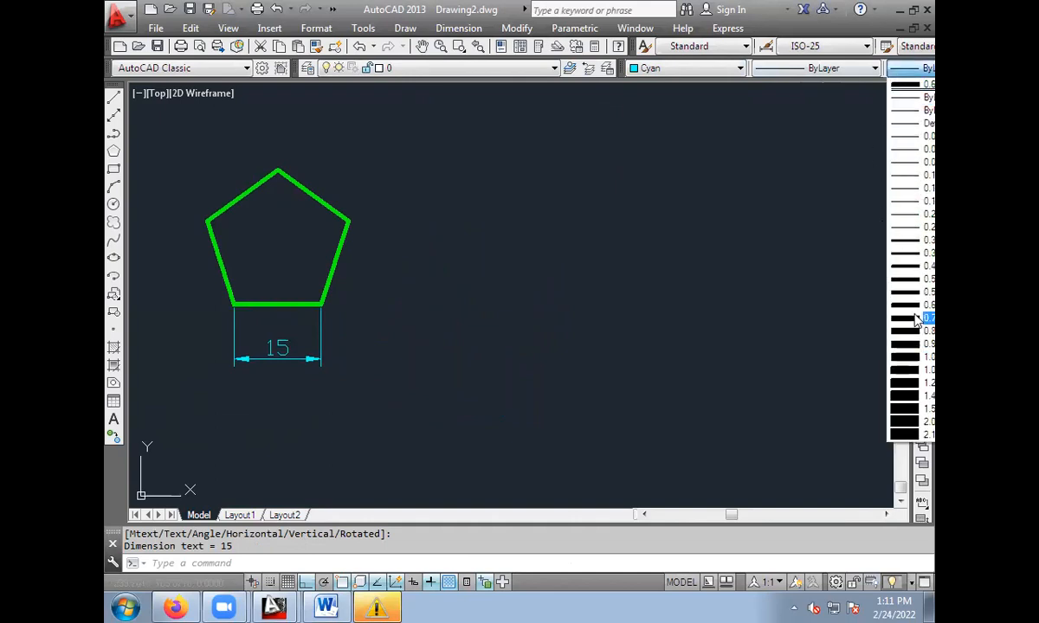
{"action": "left_click", "coordinate": [914, 294]}
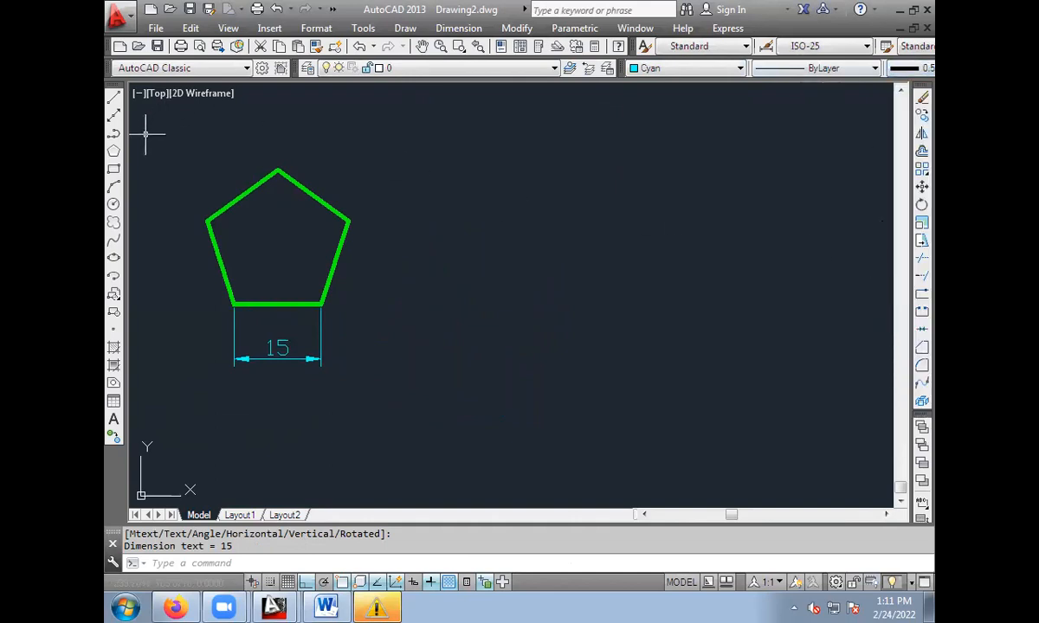
{"action": "left_click", "coordinate": [114, 151]}
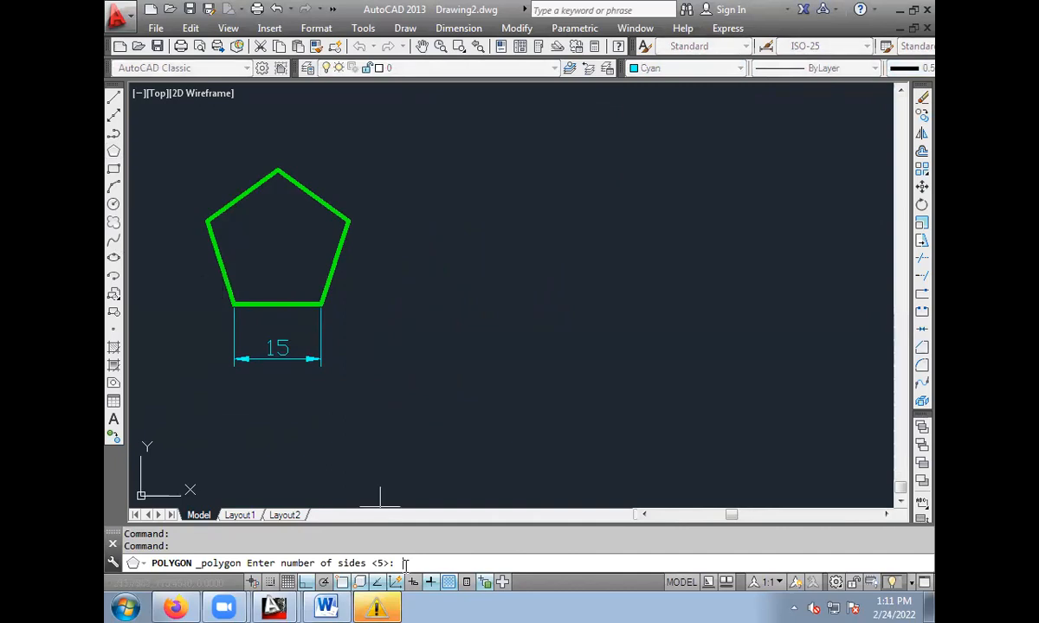
{"action": "key", "text": "Return"}
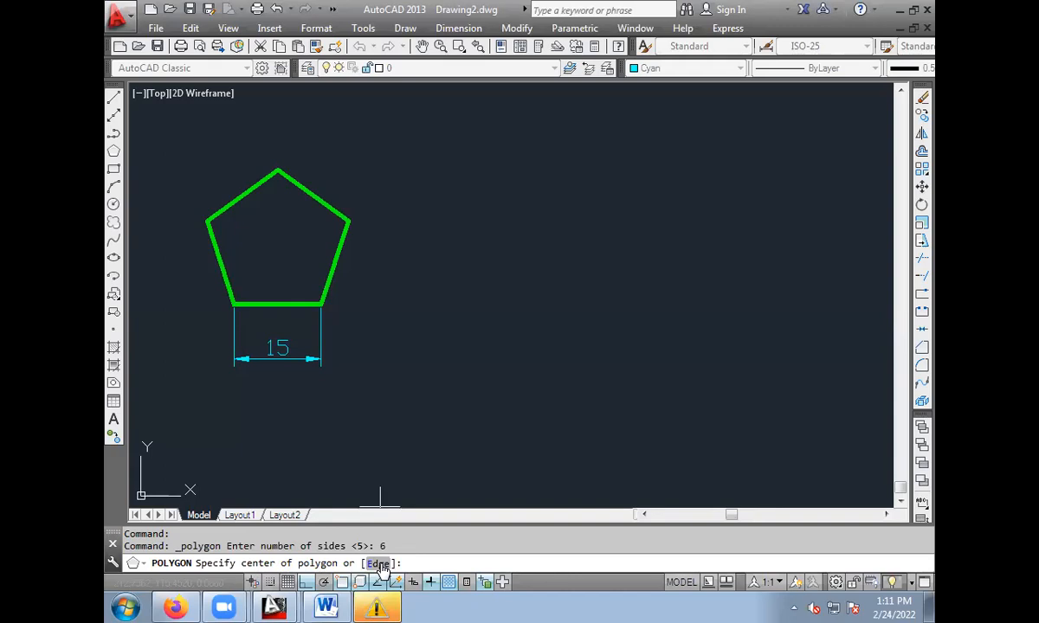
{"action": "left_click", "coordinate": [380, 564]}
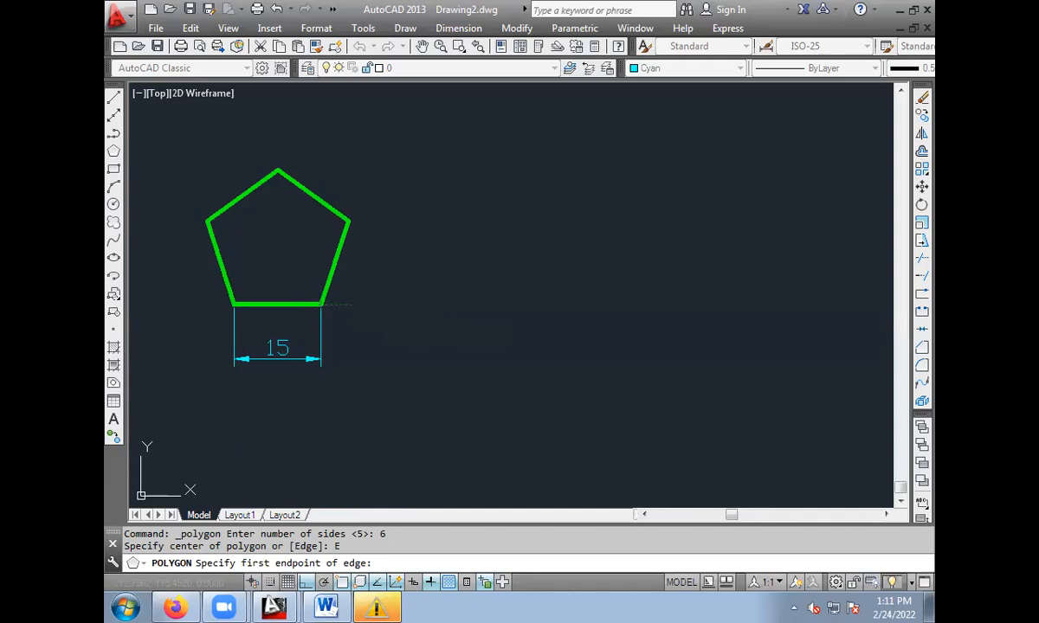
{"action": "left_click", "coordinate": [559, 303]}
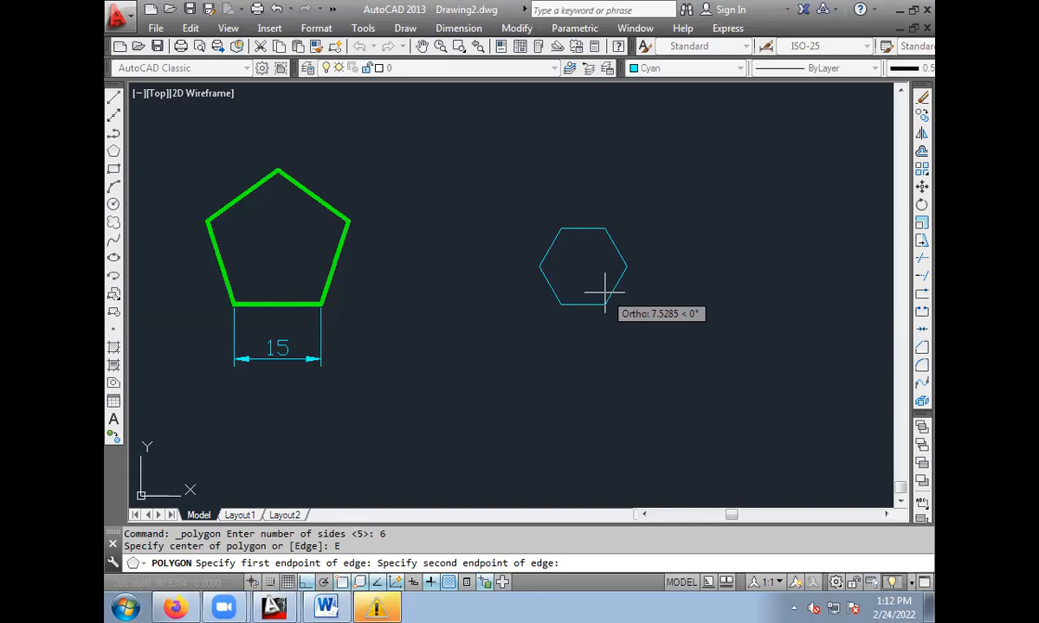
{"action": "type", "text": "15"}
{"action": "key", "text": "Return"}
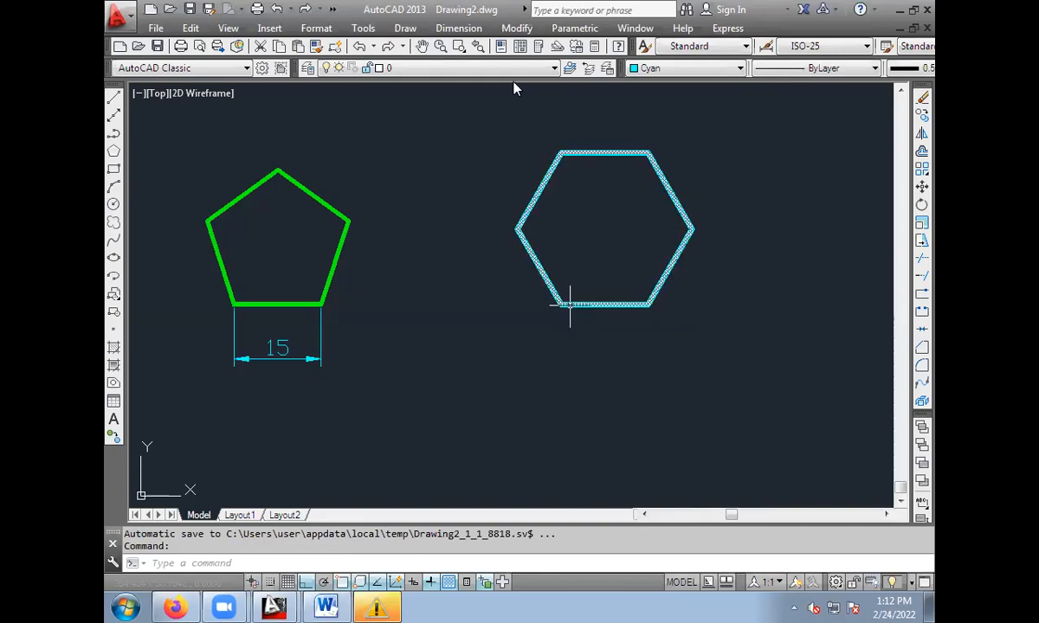
Add a linear dimension to the hexagon's bottom edge, placing the dimension line below it.
{"action": "left_click", "coordinate": [437, 30]}
{"action": "left_click", "coordinate": [450, 69]}
{"action": "left_click", "coordinate": [561, 305]}
{"action": "left_click", "coordinate": [649, 304]}
{"action": "left_click", "coordinate": [618, 372]}
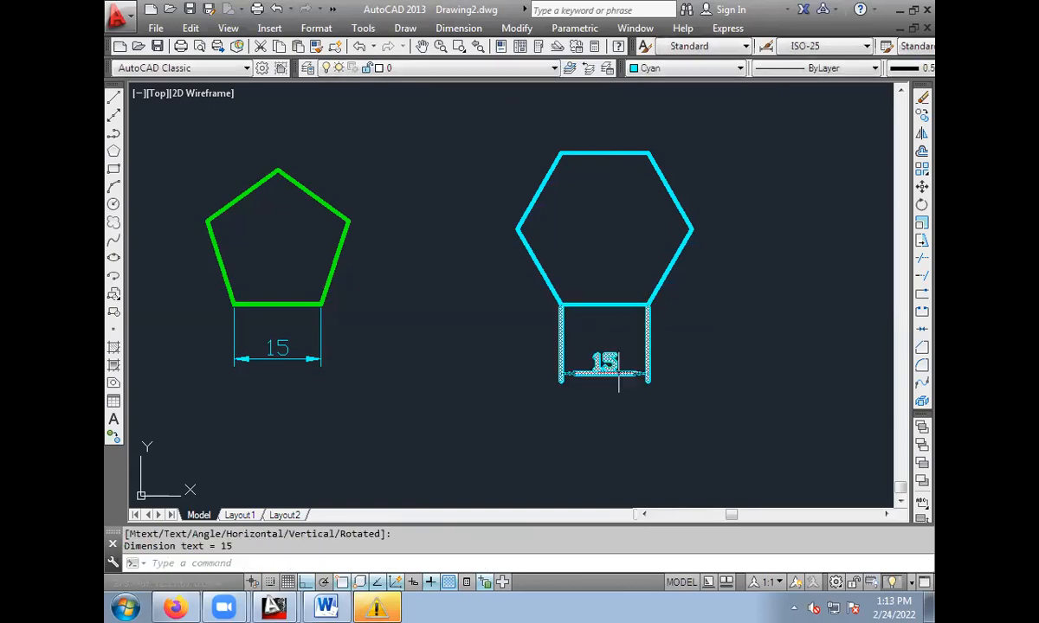
Change the lineweight of the hexagon's dimension to ByLayer.
{"action": "left_click", "coordinate": [603, 360]}
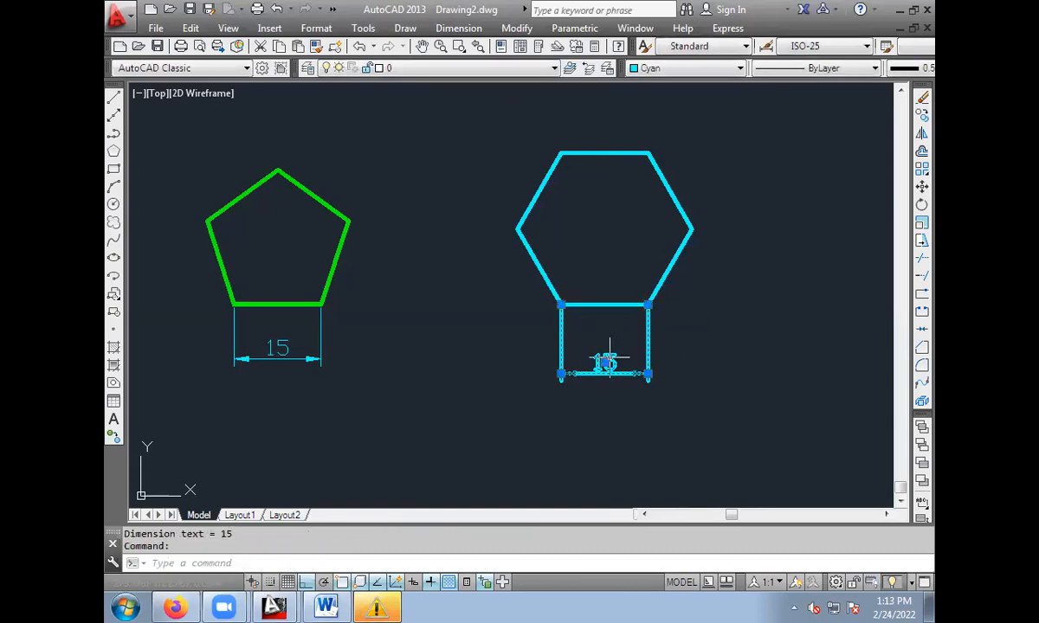
{"action": "left_click", "coordinate": [923, 69]}
{"action": "left_click", "coordinate": [905, 79]}
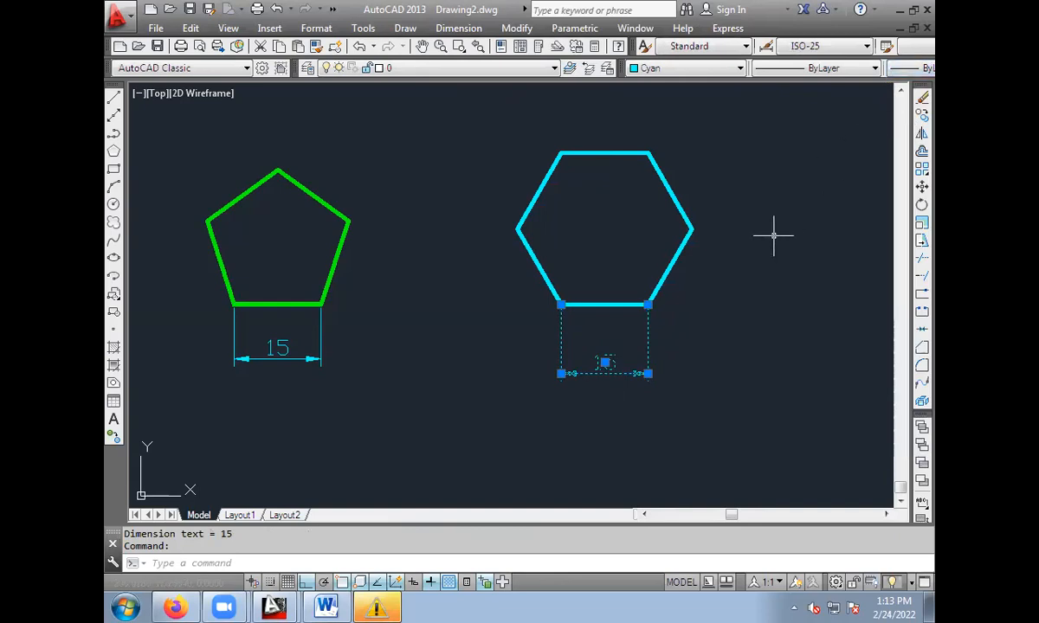
{"action": "key", "text": "Escape"}
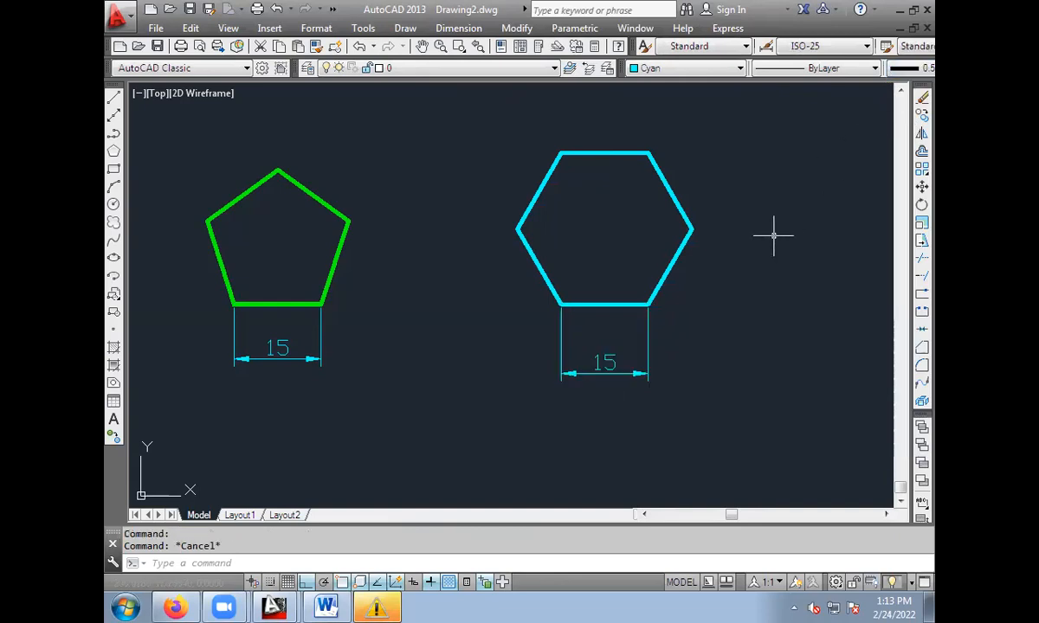
{"action": "mouse_move", "coordinate": [635, 231]}
{"action": "middle_mouse_down"}
{"action": "mouse_move", "coordinate": [556, 250]}
{"action": "mouse_move", "coordinate": [626, 236]}
{"action": "middle_mouse_up"}
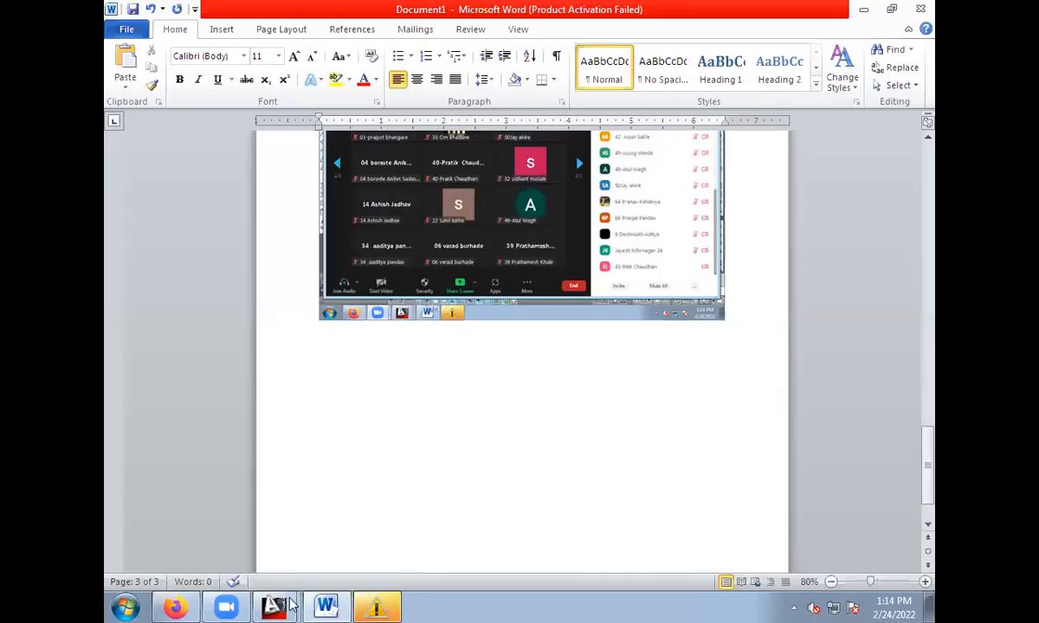
Switch back to Drawing2.dwg in AutoCAD and erase both polygons together with their dimensions.
{"action": "mouse_move", "coordinate": [273, 606]}
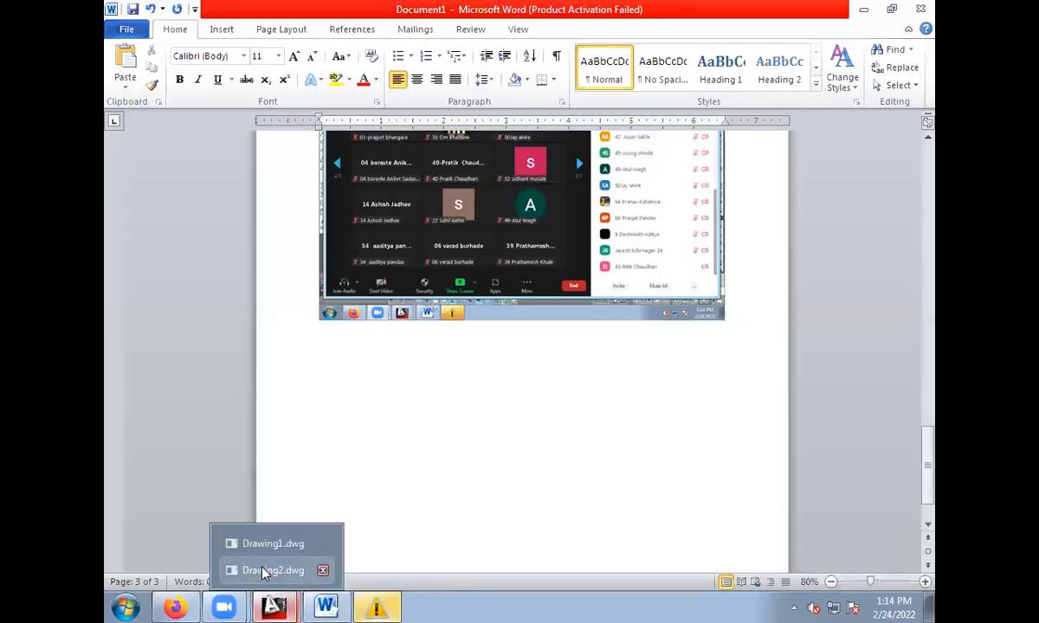
{"action": "left_click", "coordinate": [264, 567]}
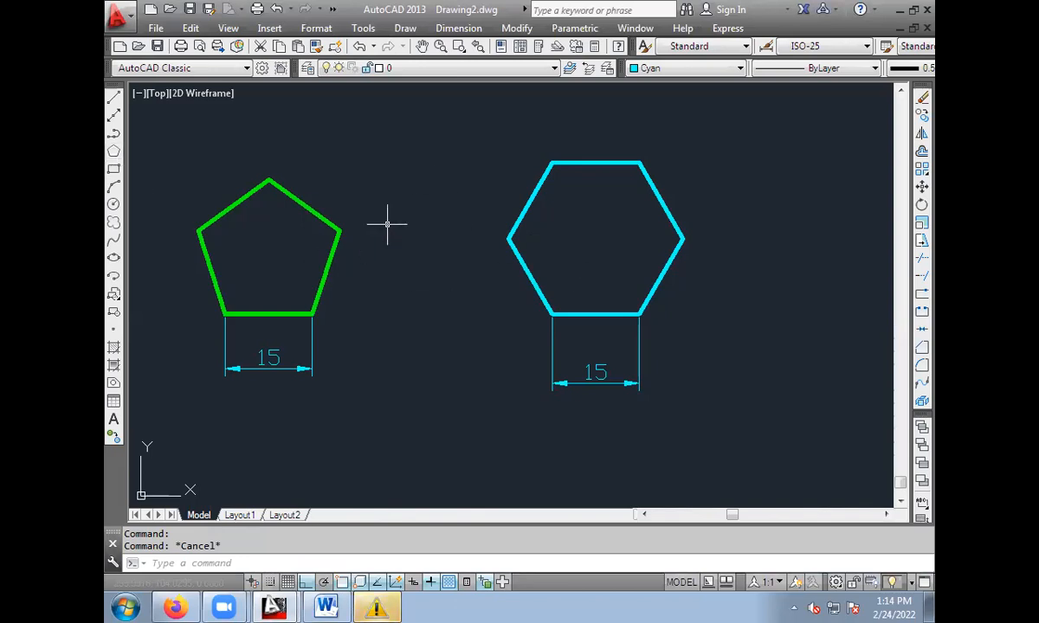
{"action": "left_click", "coordinate": [170, 129]}
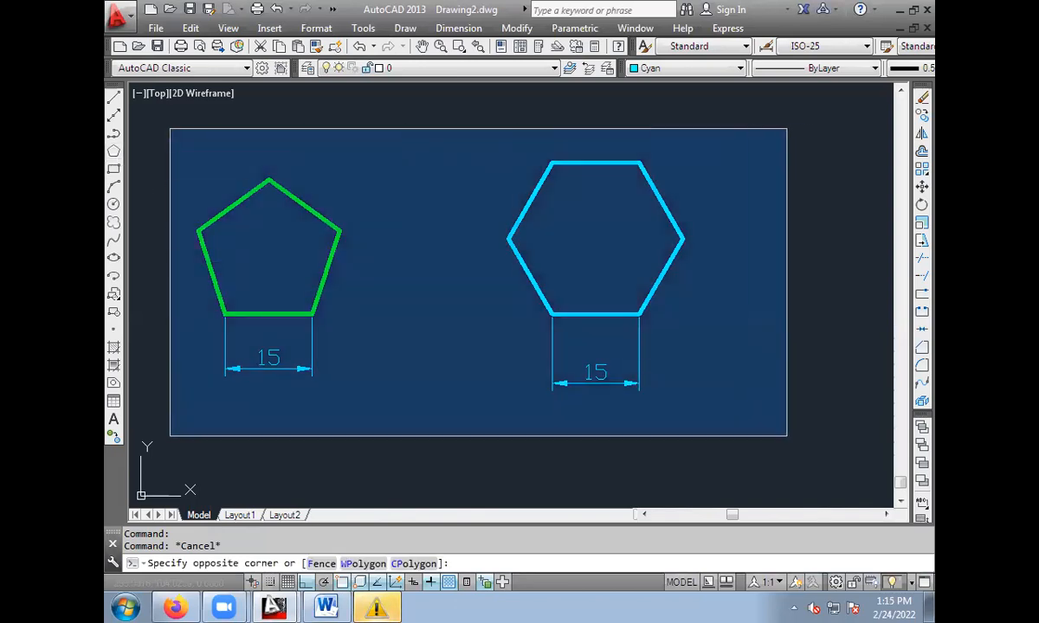
{"action": "left_click", "coordinate": [787, 435]}
{"action": "key", "text": "Delete"}
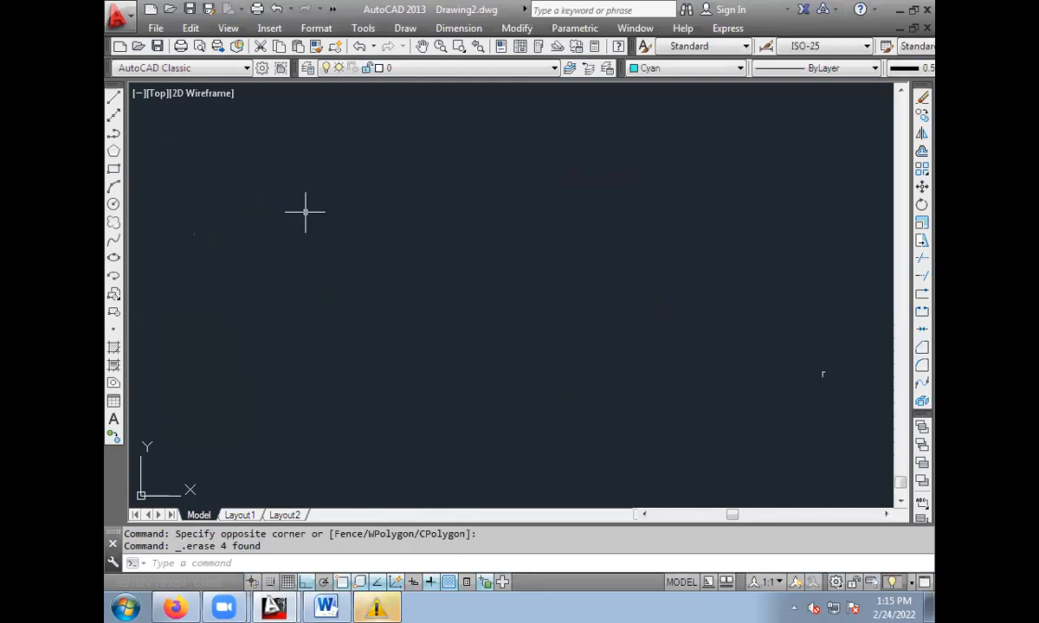
Draw a six-sided polygon from a centre point in the empty drawing, inscribed in a circle of radius 50.
{"action": "left_click", "coordinate": [114, 152]}
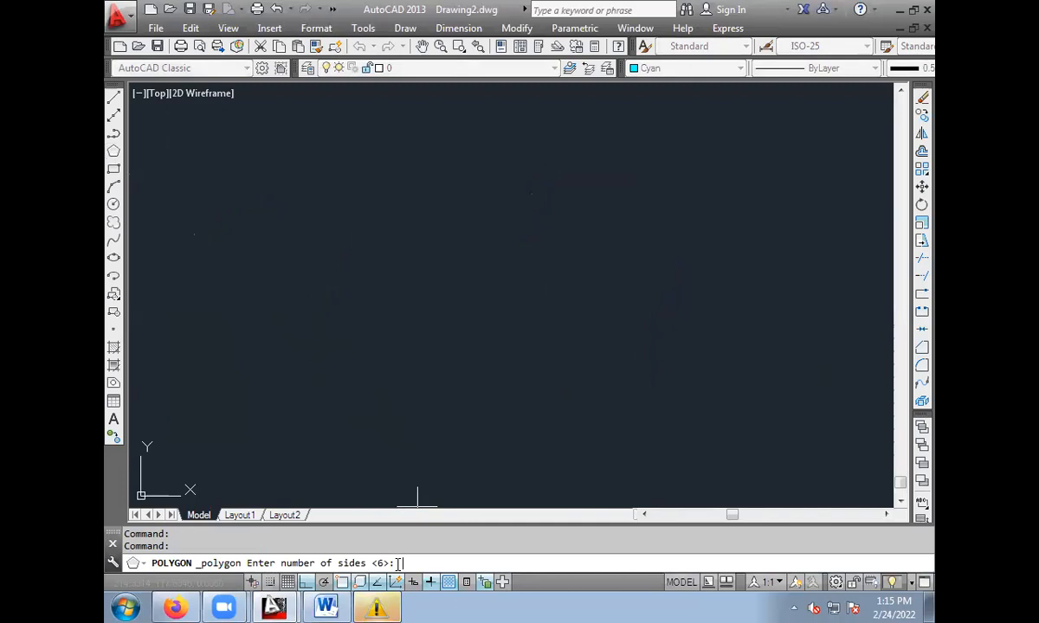
{"action": "type", "text": "6"}
{"action": "key", "text": "Return"}
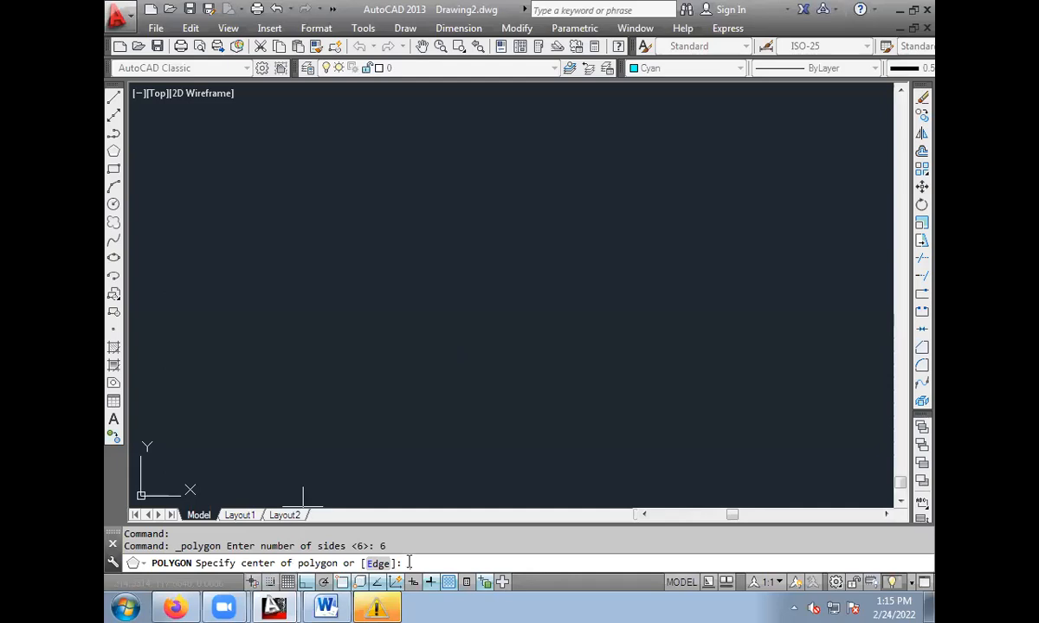
{"action": "type", "text": "c"}
{"action": "key", "text": "Return"}
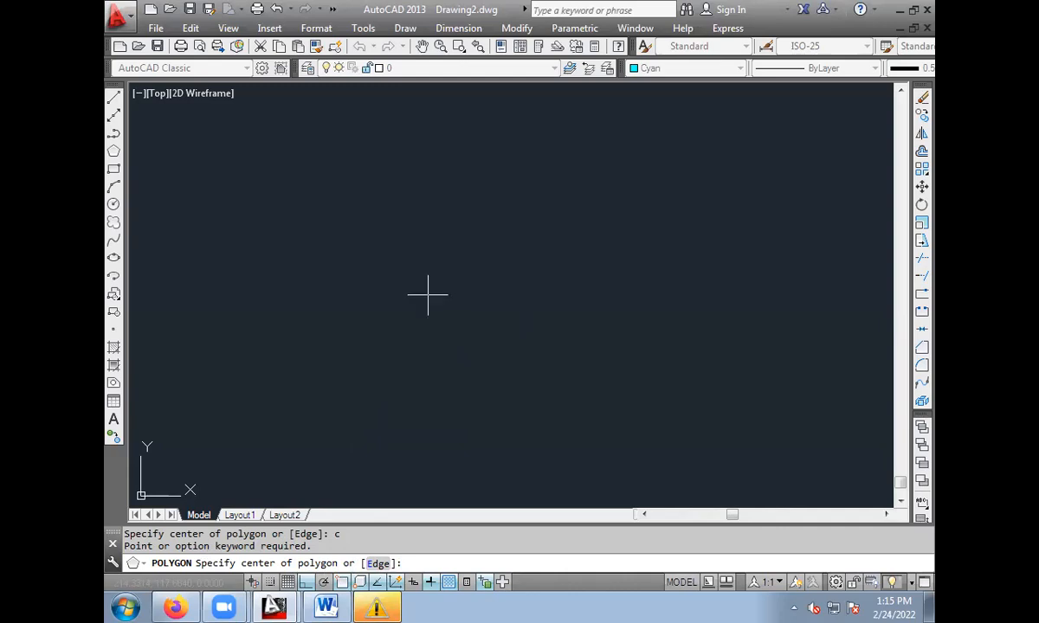
{"action": "left_click", "coordinate": [489, 312]}
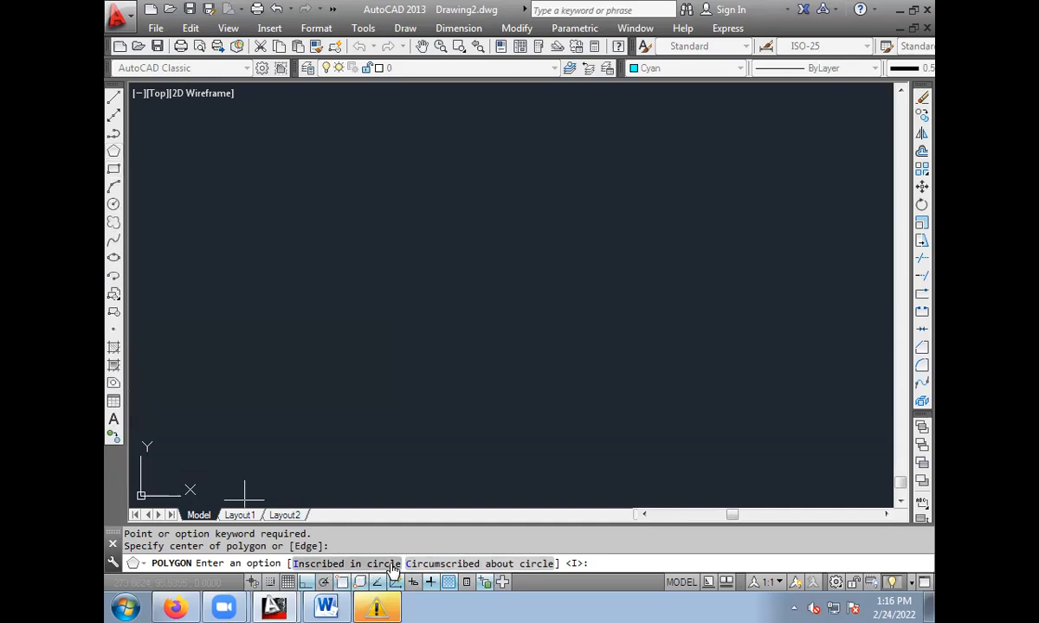
{"action": "left_click", "coordinate": [344, 564]}
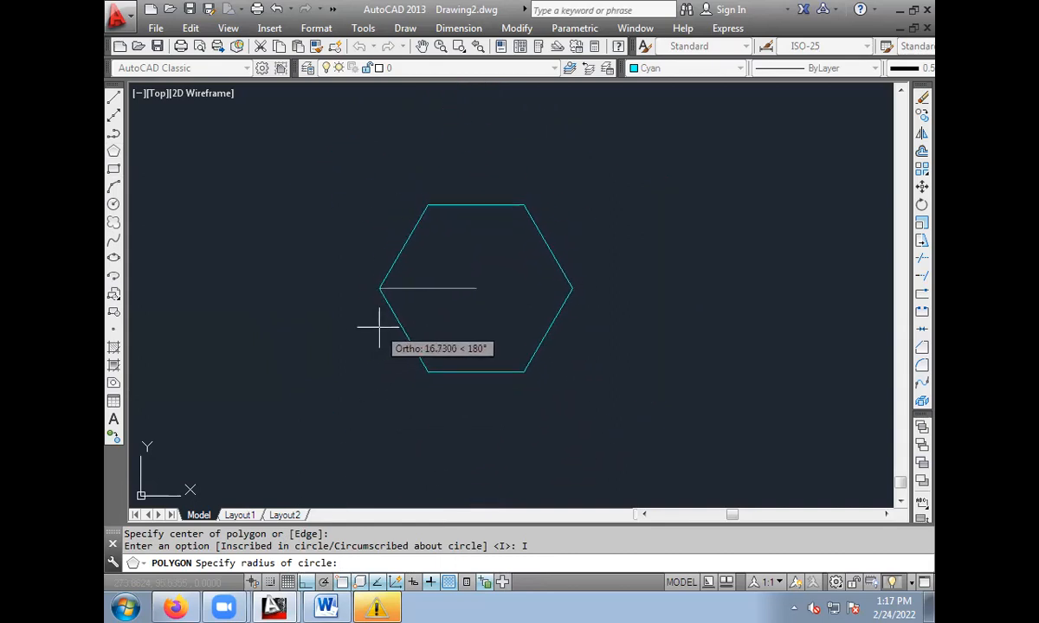
{"action": "type", "text": "50"}
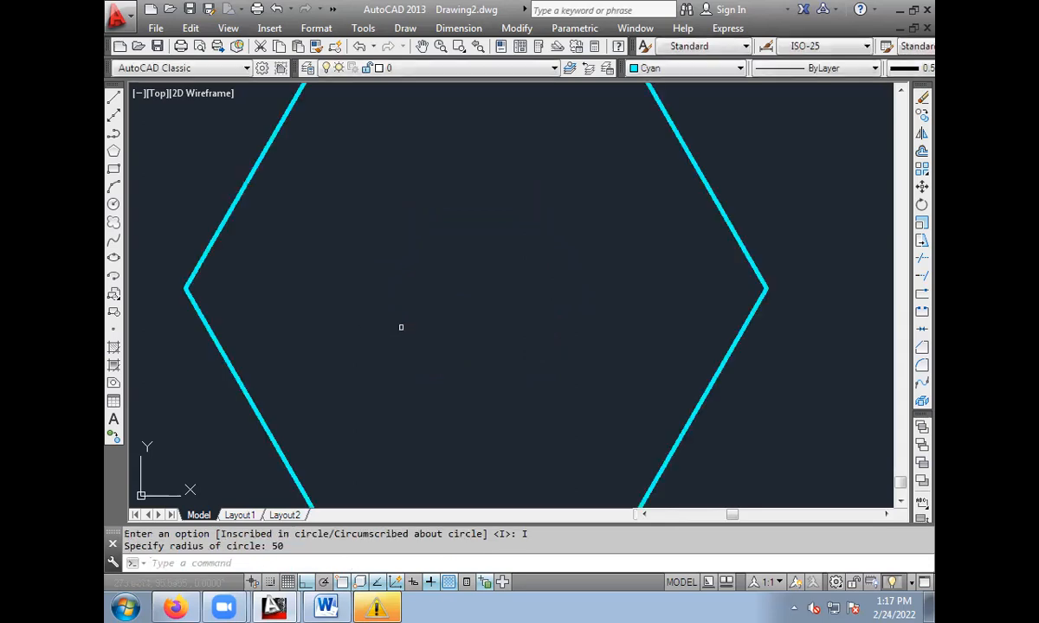
{"action": "scroll", "coordinate": [399, 327], "scroll_direction": "down", "scroll_amount": 5}
{"action": "scroll", "coordinate": [471, 241], "scroll_direction": "up", "scroll_amount": 2}
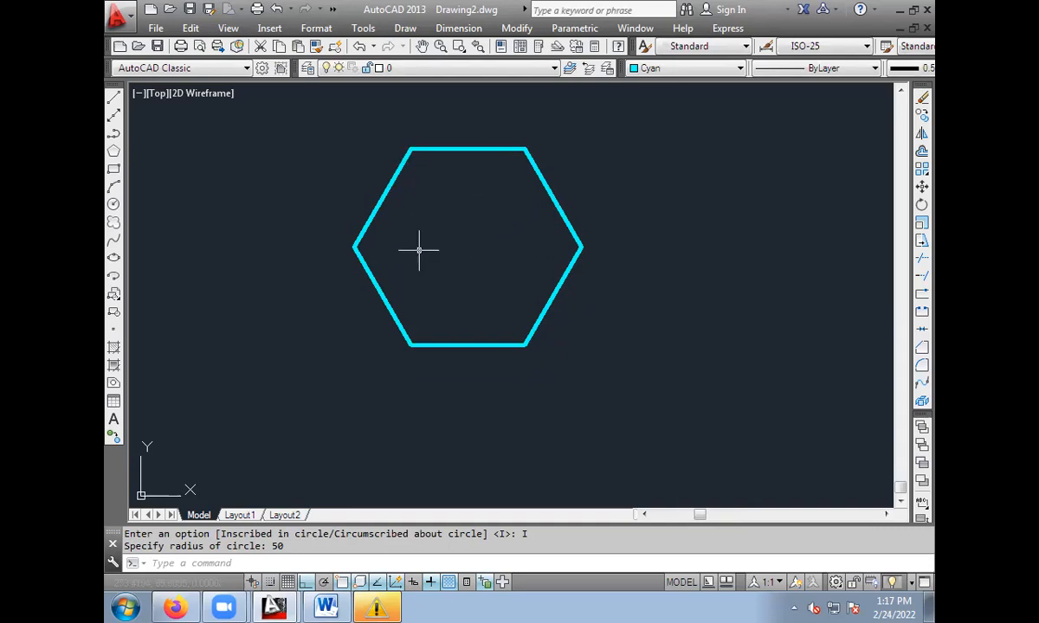
Set the current colour to Red and the current lineweight to ByLayer.
{"action": "left_click", "coordinate": [684, 68]}
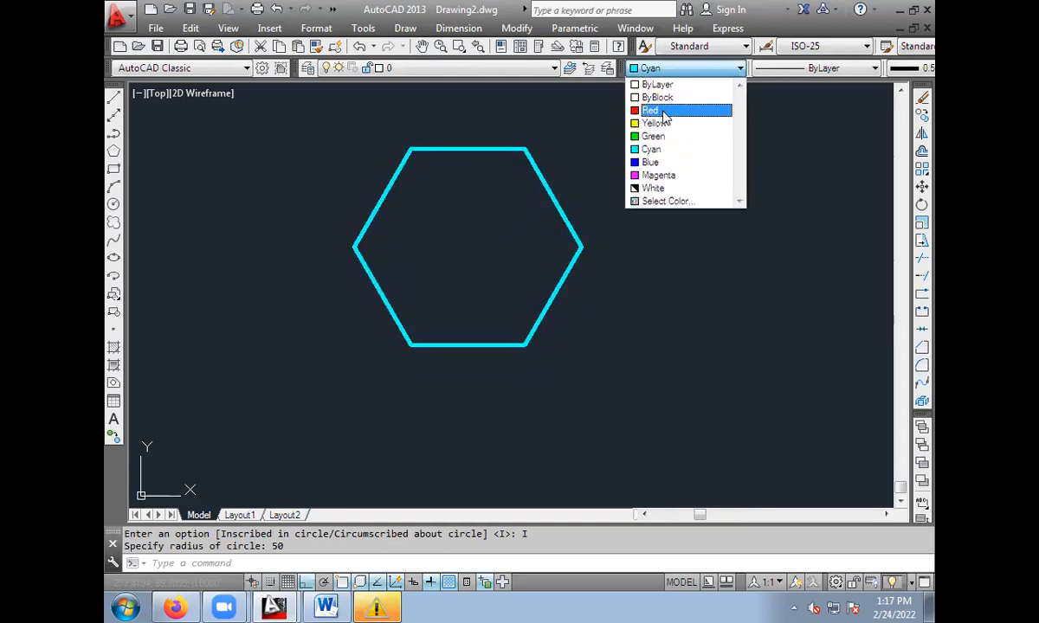
{"action": "left_click", "coordinate": [664, 111]}
{"action": "left_click", "coordinate": [908, 68]}
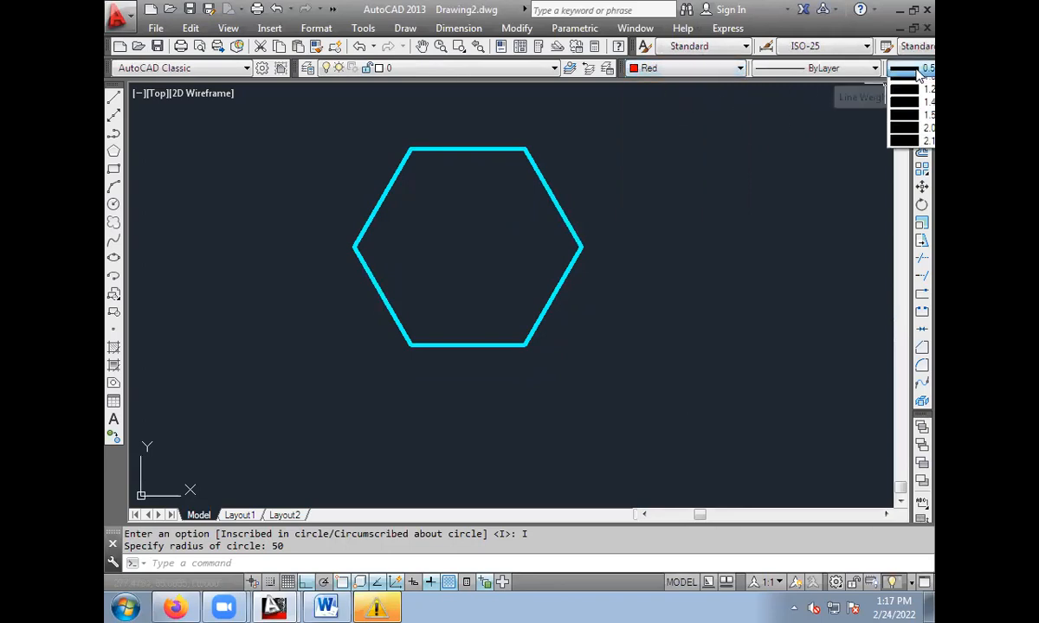
{"action": "left_click", "coordinate": [913, 112]}
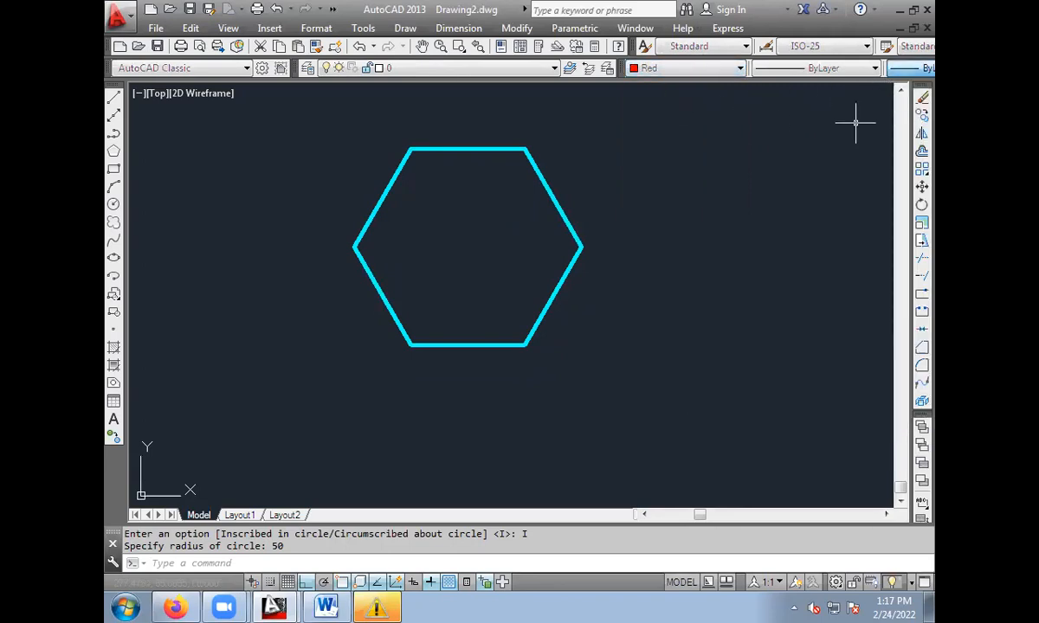
Draw connected lines through the hexagon's upper-left, lower-right, lower-left and upper-right vertices, forming two crossing diagonals.
{"action": "left_click", "coordinate": [113, 203]}
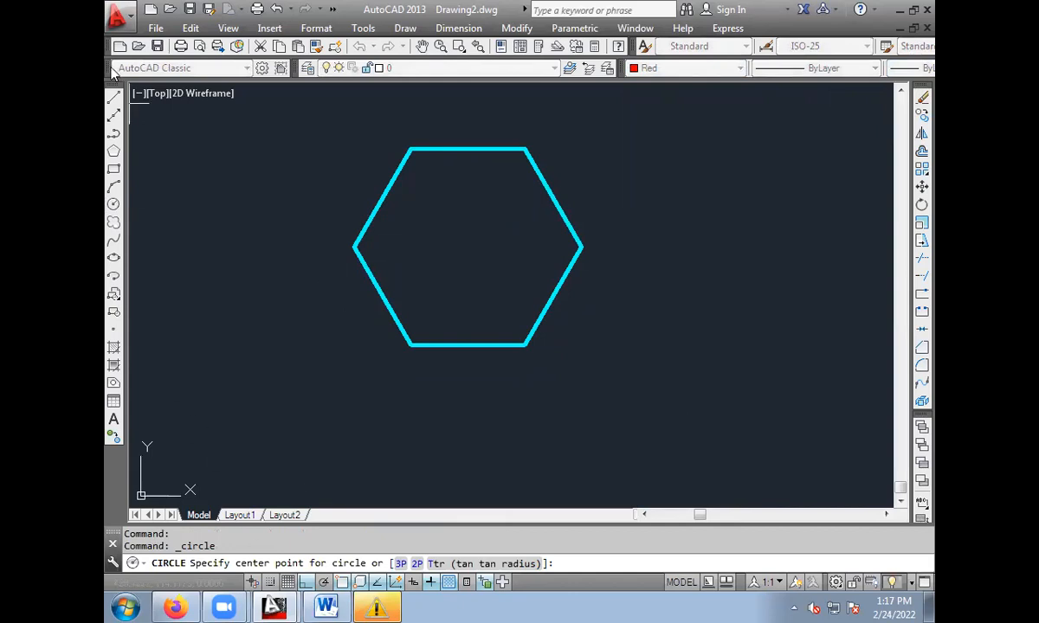
{"action": "left_click", "coordinate": [114, 98]}
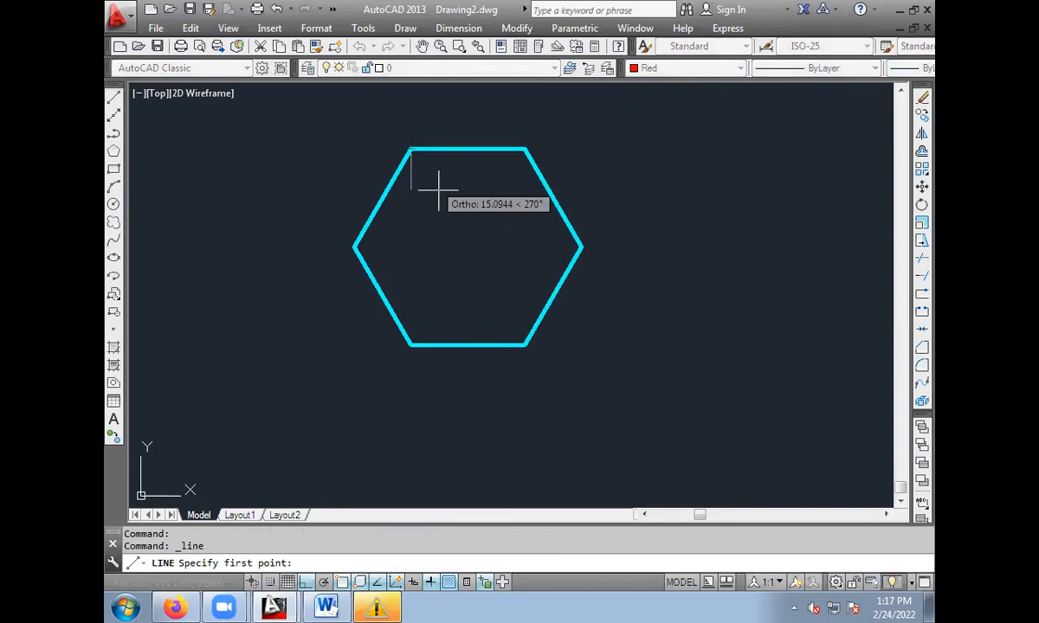
{"action": "left_click", "coordinate": [410, 150]}
{"action": "left_click", "coordinate": [524, 343]}
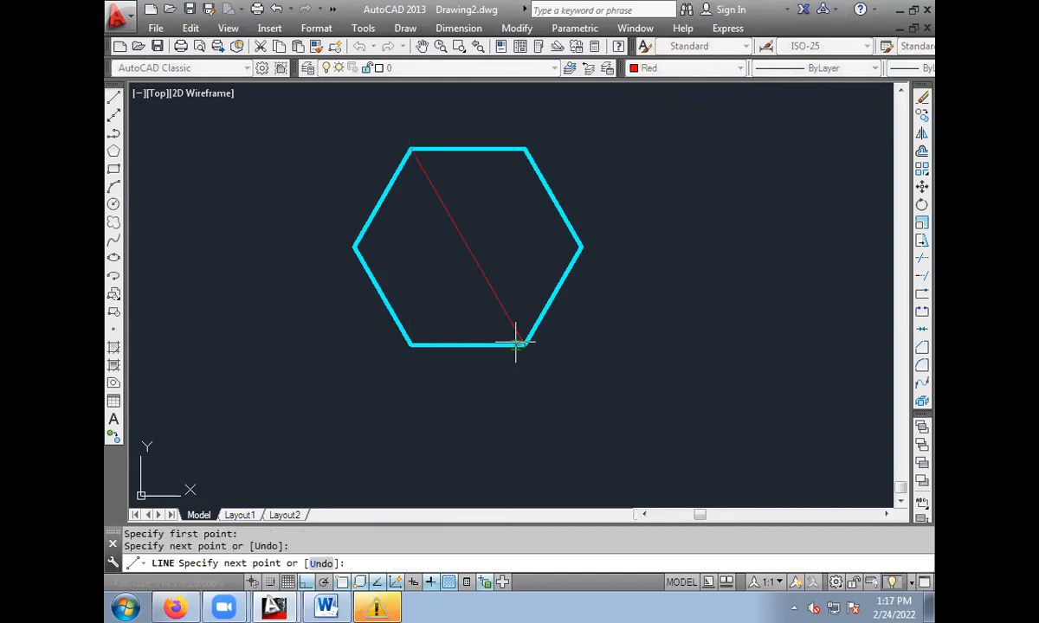
{"action": "left_click", "coordinate": [409, 345]}
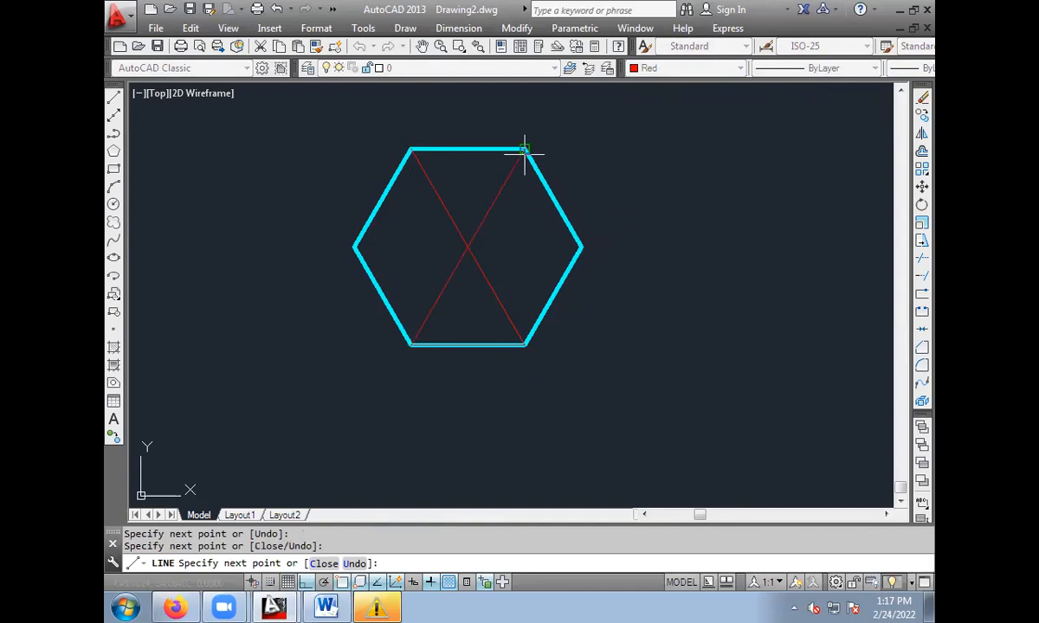
{"action": "left_click", "coordinate": [524, 150]}
{"action": "key", "text": "Escape"}
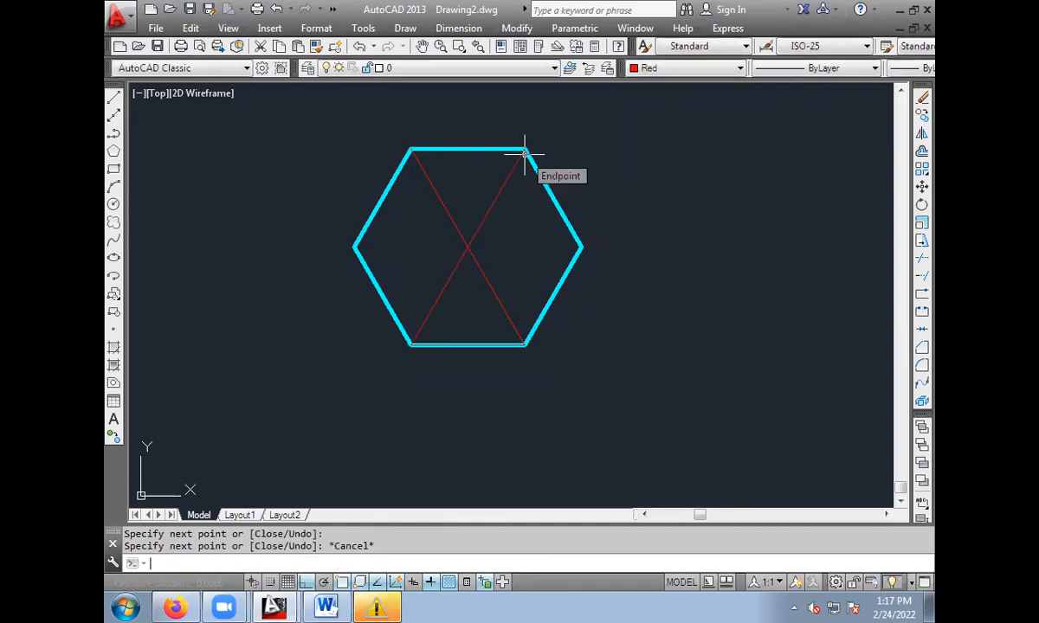
Draw a circle of radius 50 centred on the intersection of the hexagon's diagonals.
{"action": "left_click", "coordinate": [115, 204]}
{"action": "left_click", "coordinate": [468, 247]}
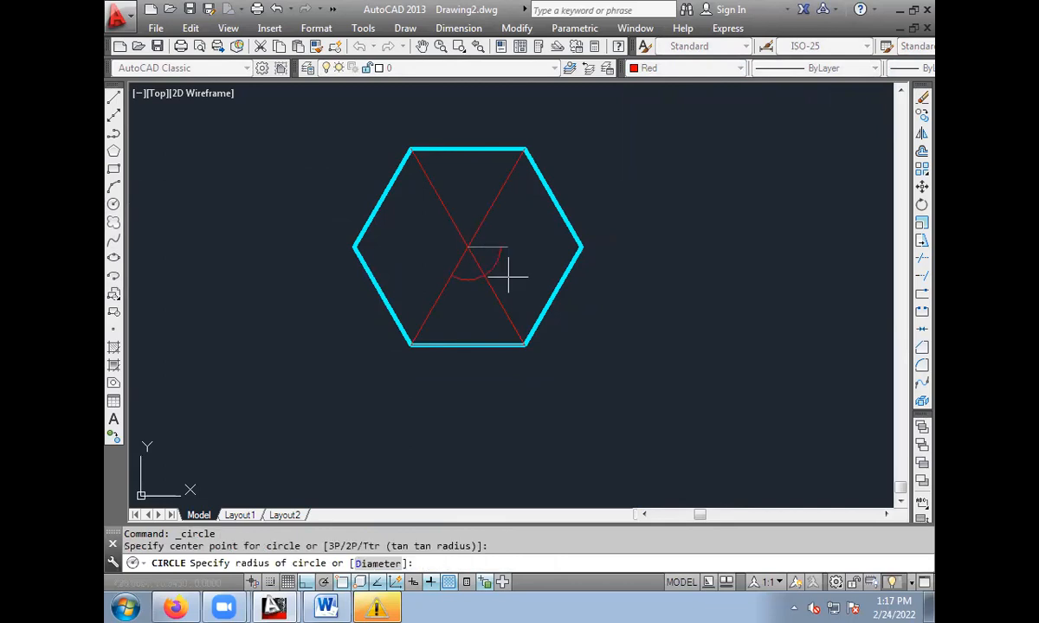
{"action": "type", "text": "50"}
{"action": "key", "text": "Return"}
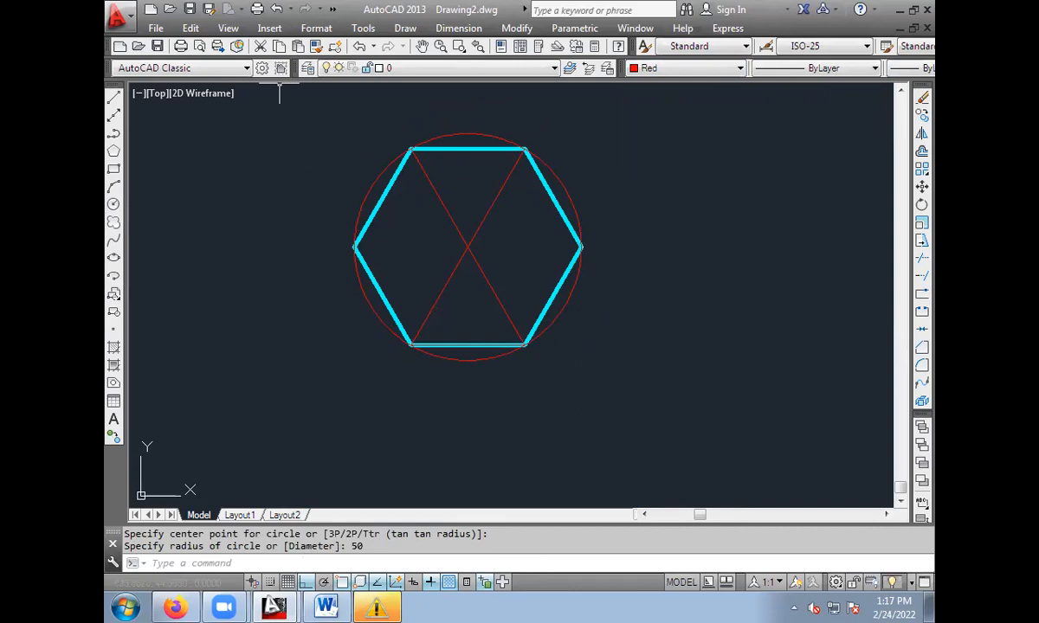
Erase the two red diagonals inside the hexagon.
{"action": "left_click", "coordinate": [482, 223]}
{"action": "key", "text": "Delete"}
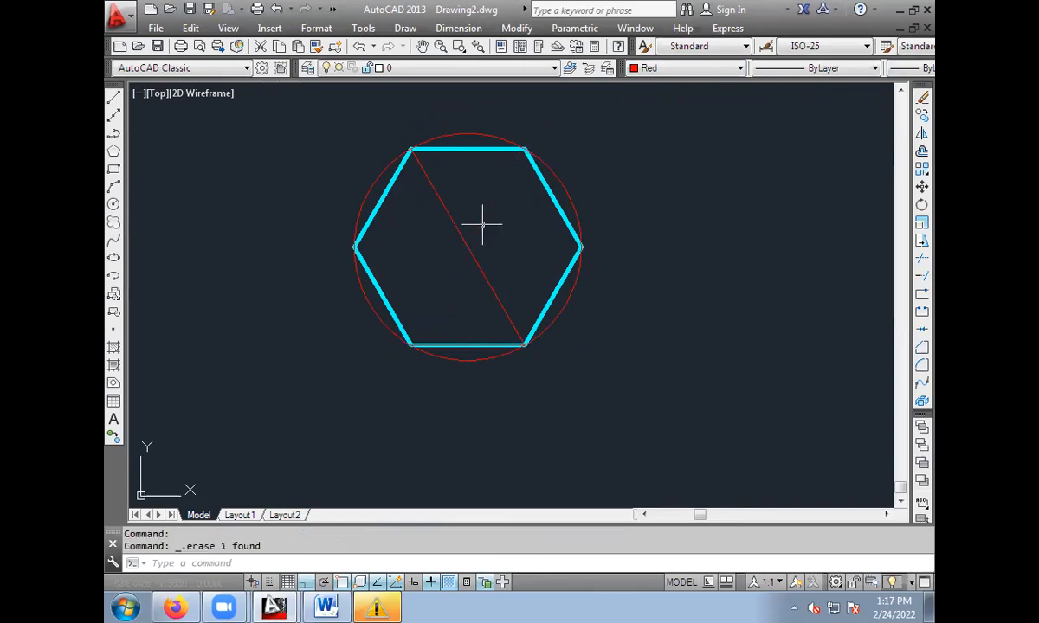
{"action": "left_click", "coordinate": [450, 223]}
{"action": "key", "text": "Delete"}
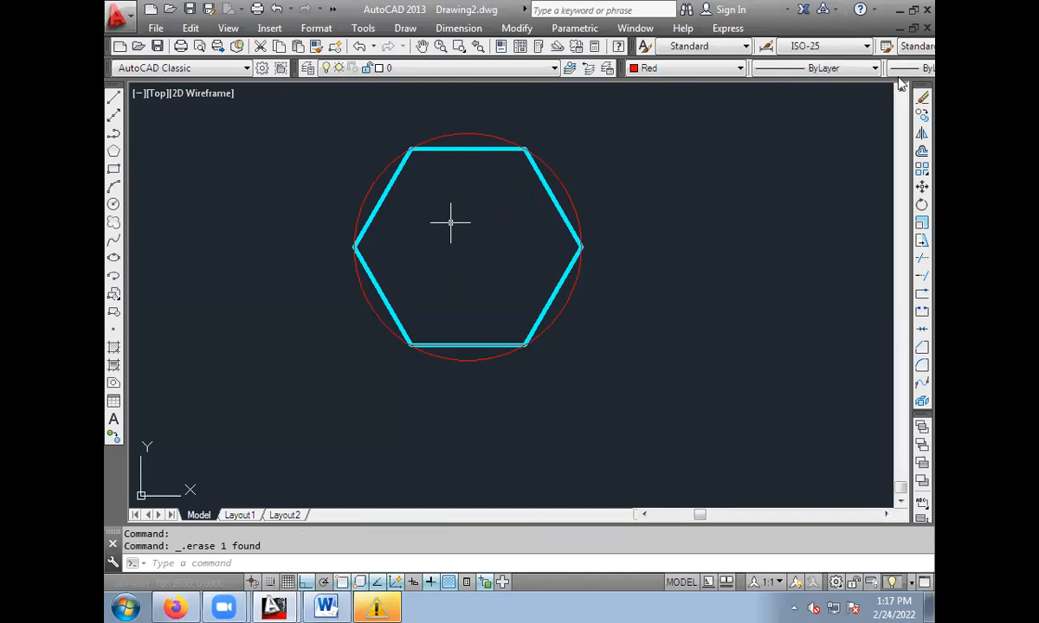
{"action": "left_click", "coordinate": [564, 187]}
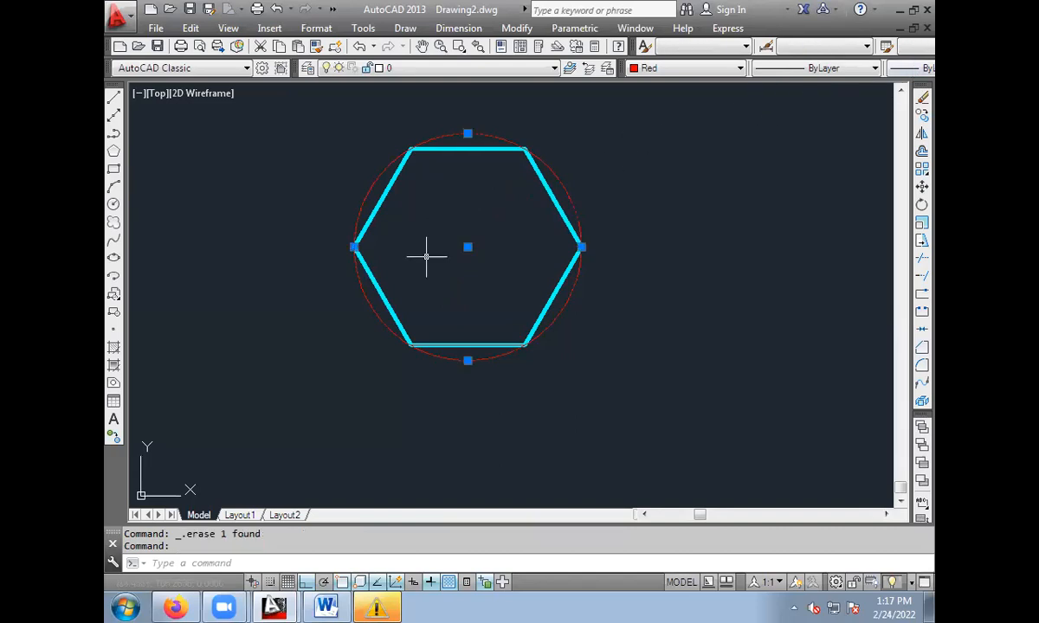
{"action": "key", "text": "Escape"}
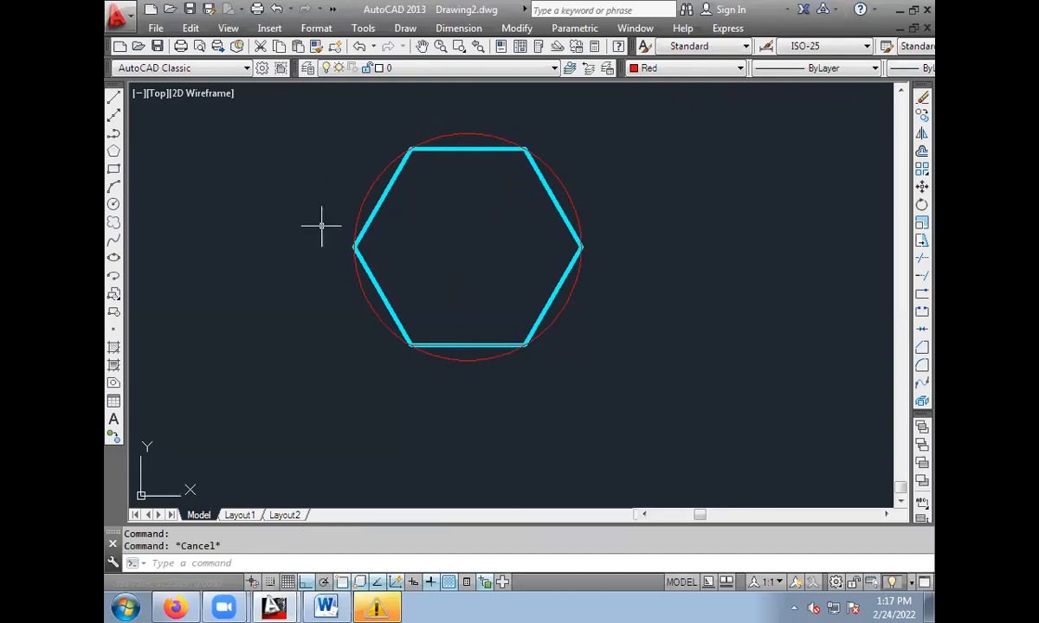
Erase the red circle around the hexagon.
{"action": "middle_click_drag", "start_coordinate": [472, 210], "coordinate": [361, 241]}
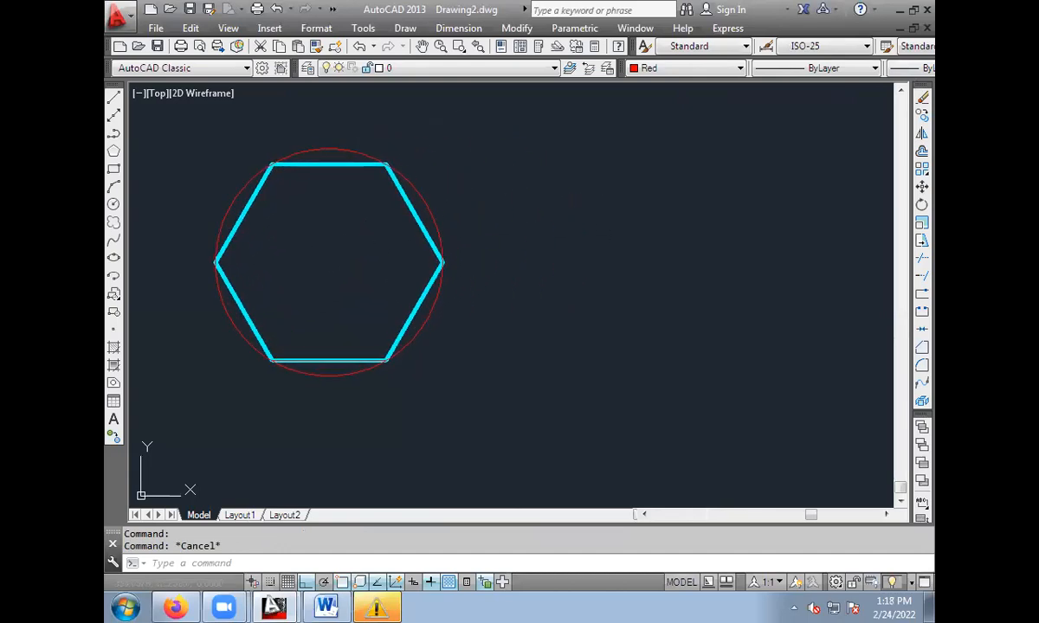
{"action": "left_click", "coordinate": [420, 194]}
{"action": "key", "text": "Delete"}
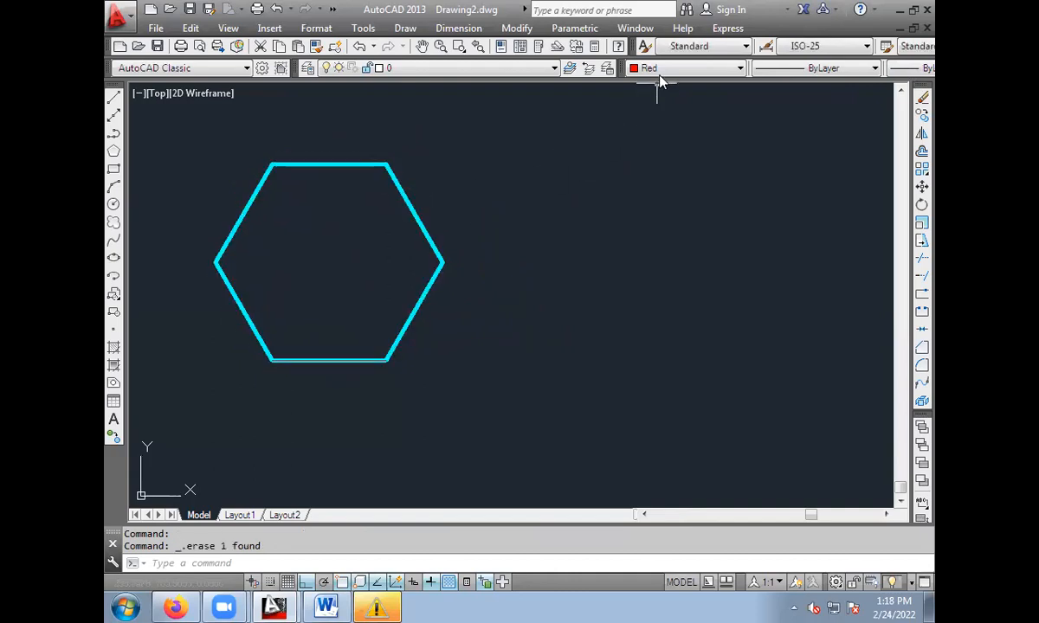
Set the current lineweight to 0.50 mm and erase the remaining cyan hexagon from the drawing.
{"action": "left_click", "coordinate": [918, 67]}
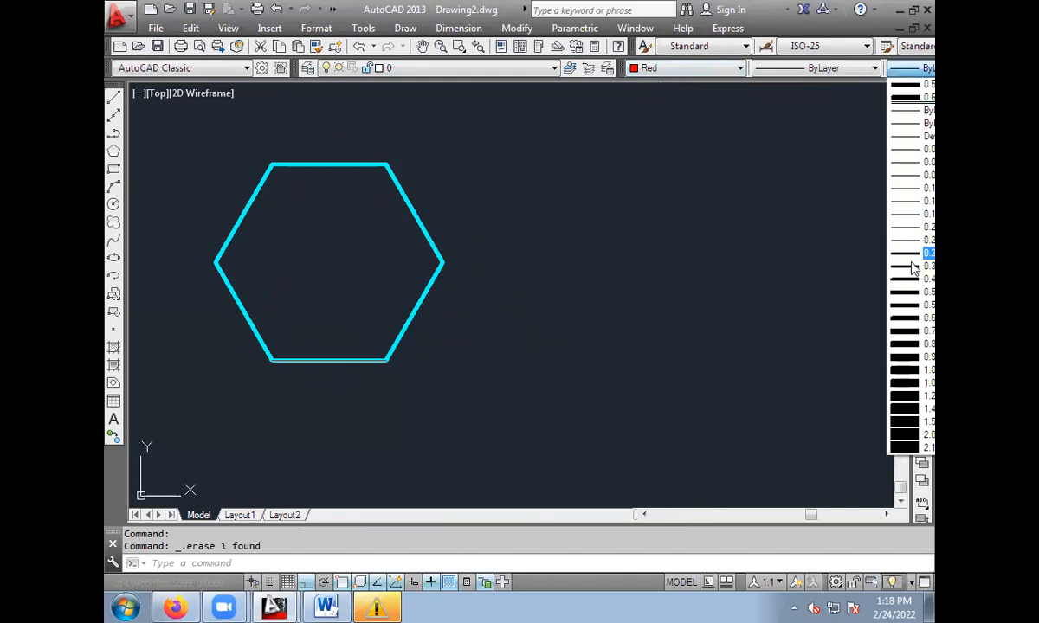
{"action": "left_click", "coordinate": [909, 292]}
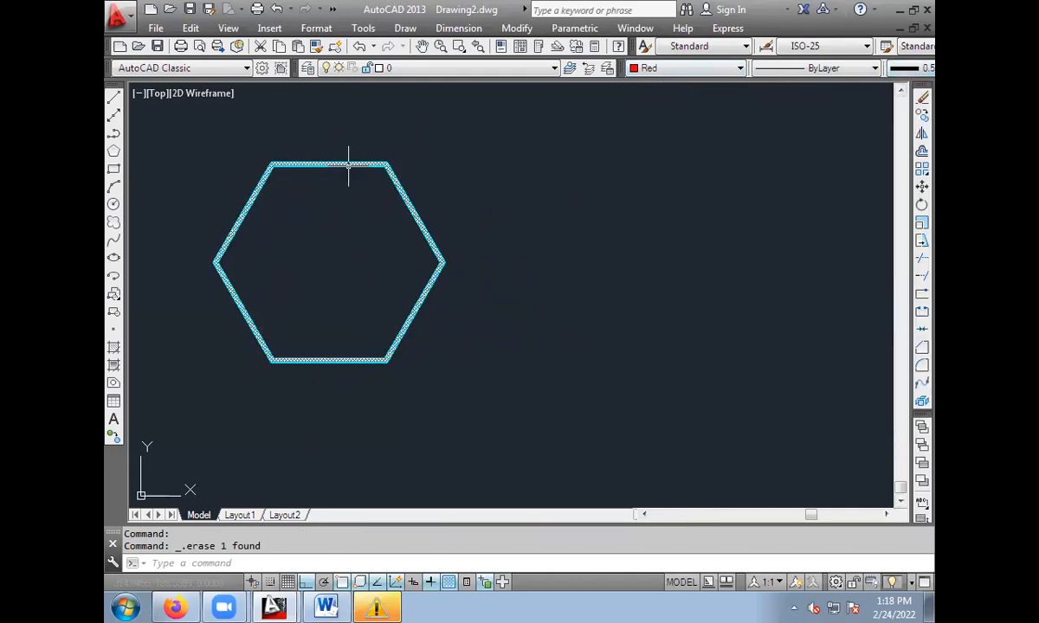
{"action": "left_click", "coordinate": [168, 141]}
{"action": "left_click", "coordinate": [570, 384]}
{"action": "key", "text": "Delete"}
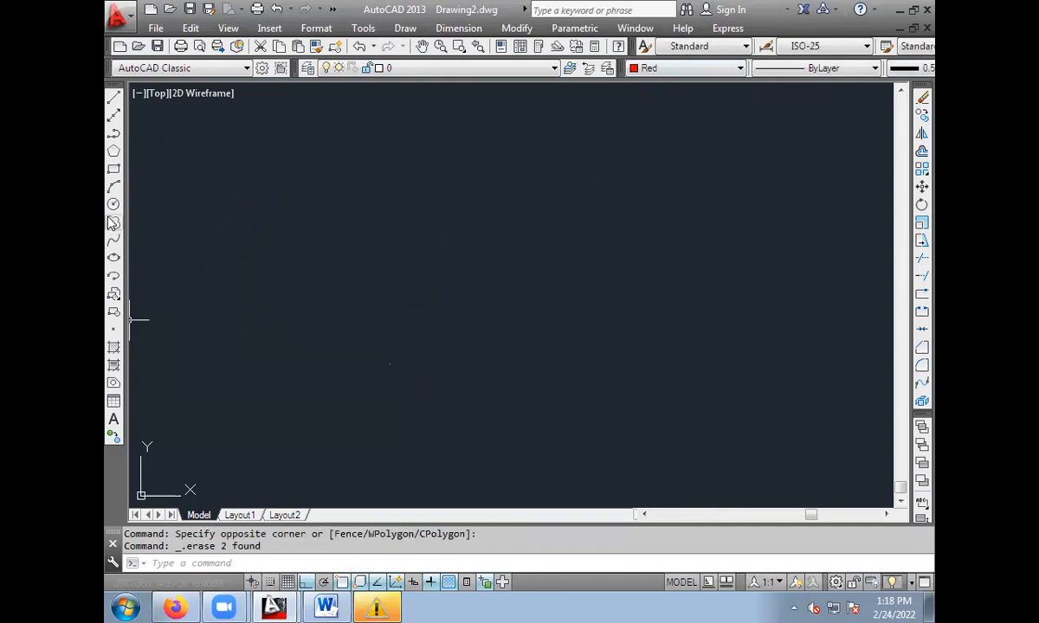
Draw a six-sided polygon from a centre point in the empty drawing, inscribed in a circle of radius 50.
{"action": "left_click", "coordinate": [113, 151]}
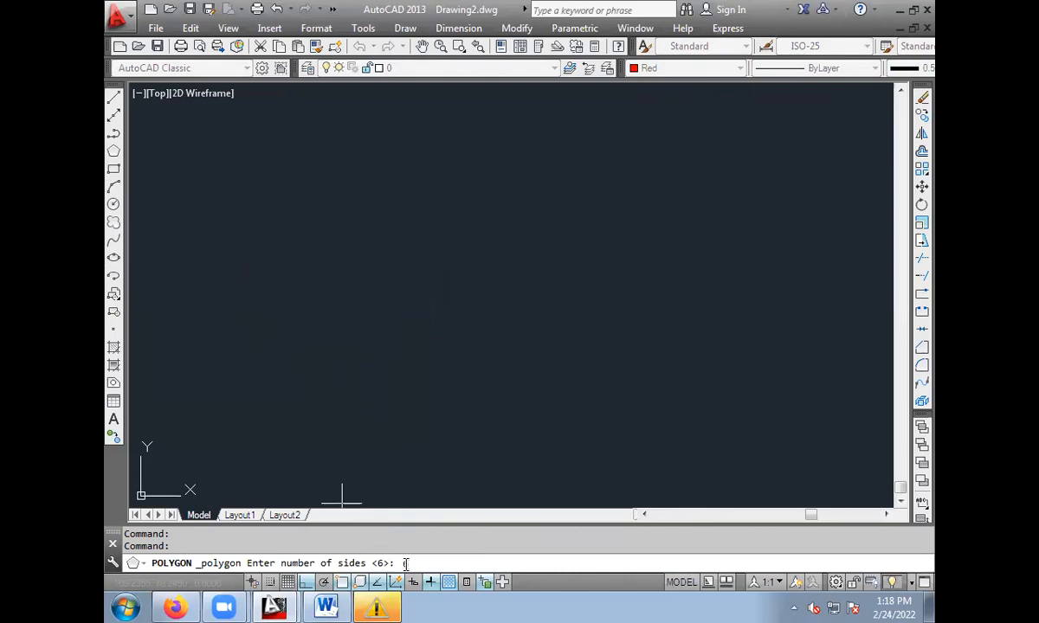
{"action": "type", "text": "6"}
{"action": "key", "text": "Return"}
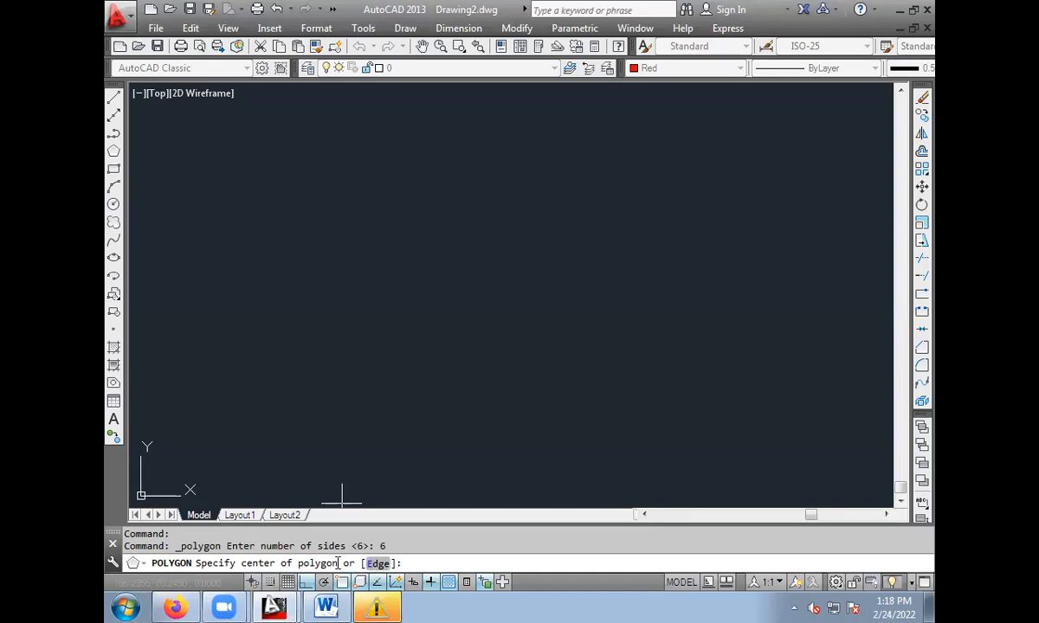
{"action": "left_click", "coordinate": [421, 273]}
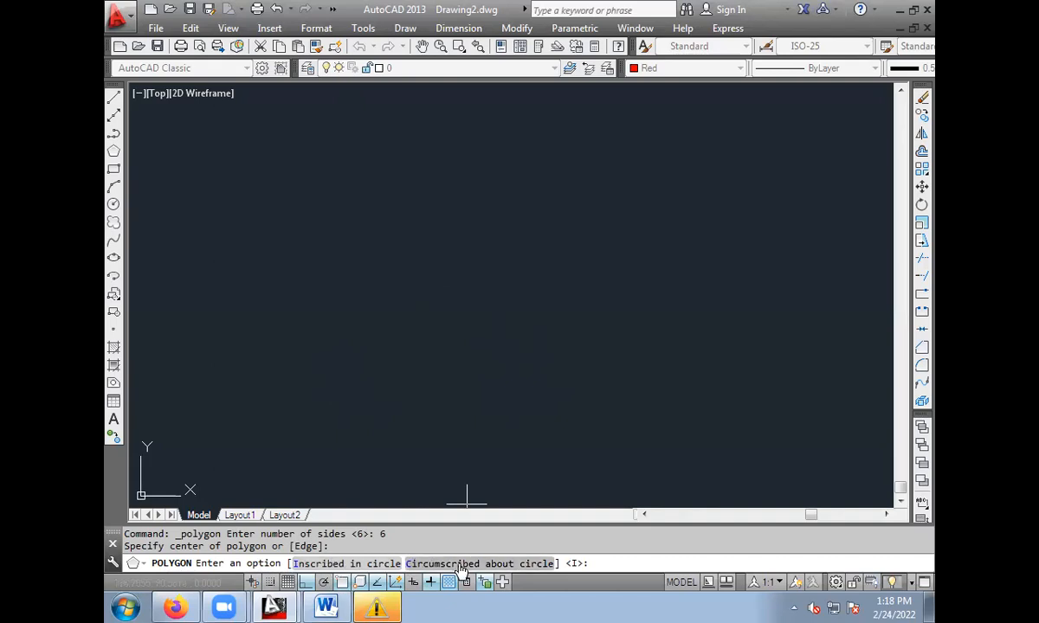
{"action": "left_click", "coordinate": [344, 564]}
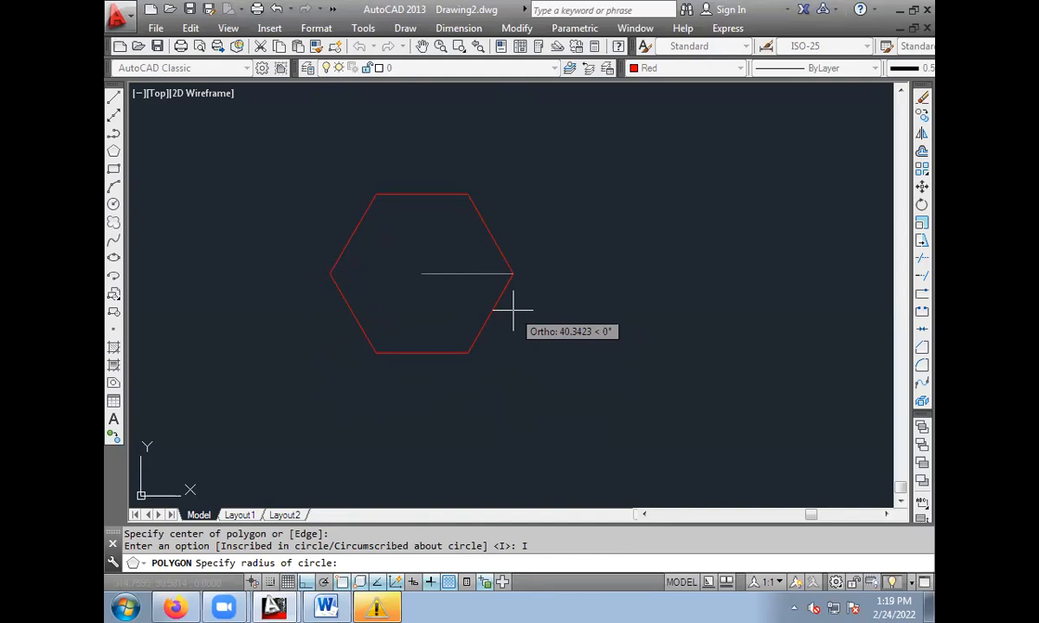
{"action": "key", "text": "Return"}
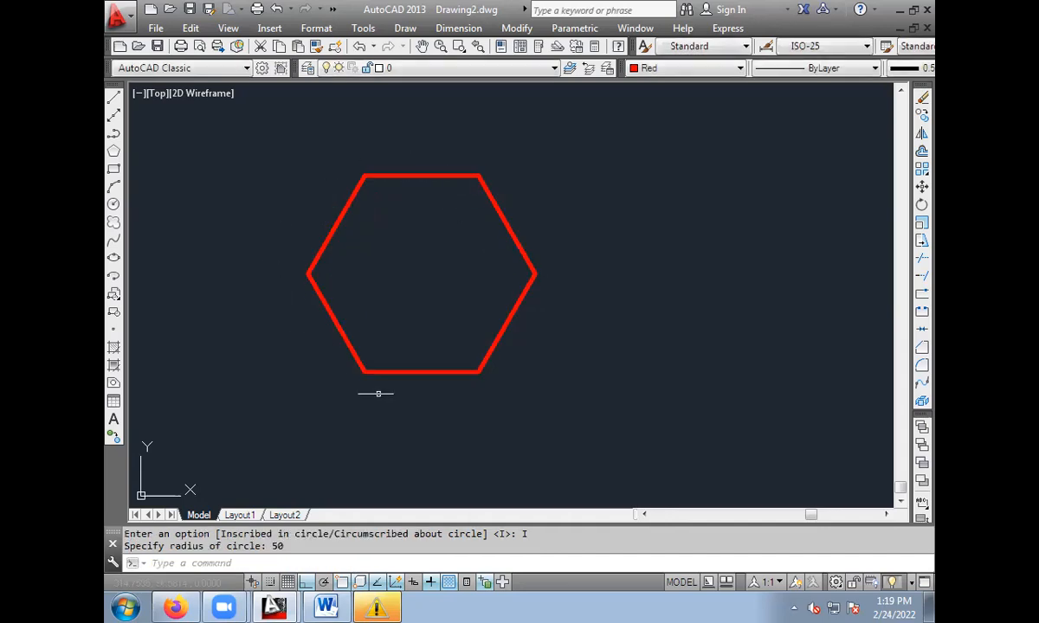
Set the current colour to Cyan and draw two crossing diagonals between the red hexagon's opposite upper and lower vertices.
{"action": "left_click", "coordinate": [652, 68]}
{"action": "left_click", "coordinate": [651, 149]}
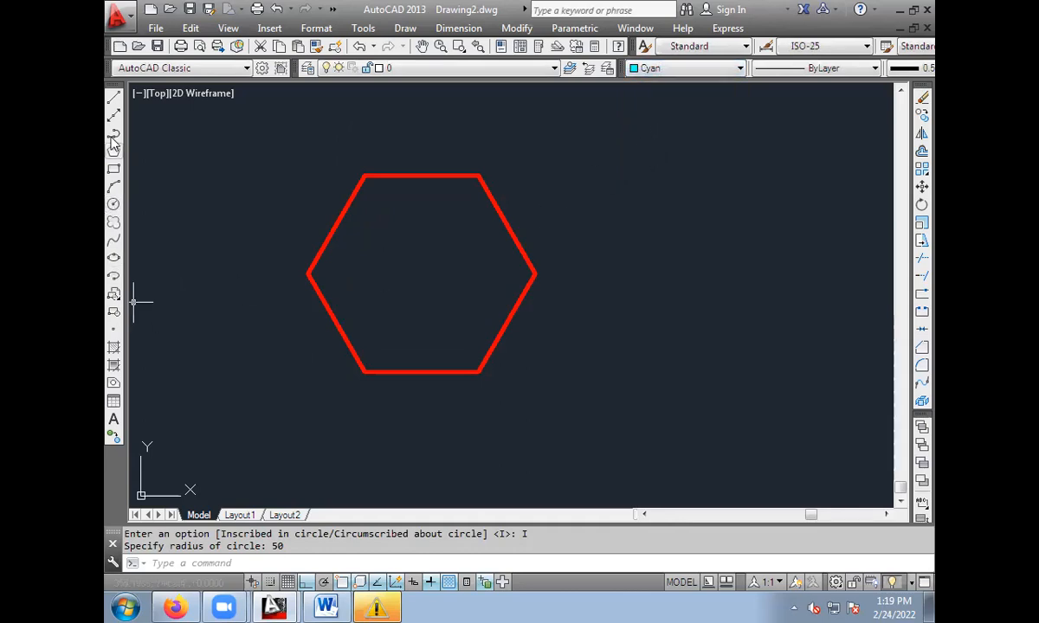
{"action": "left_click", "coordinate": [114, 97]}
{"action": "left_click", "coordinate": [363, 177]}
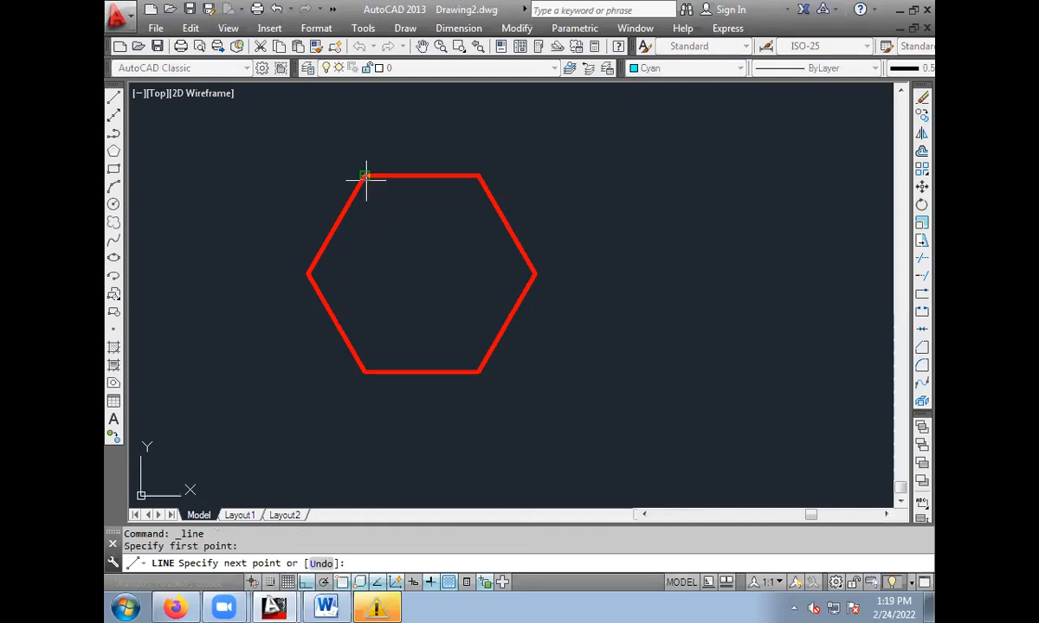
{"action": "left_click", "coordinate": [478, 370]}
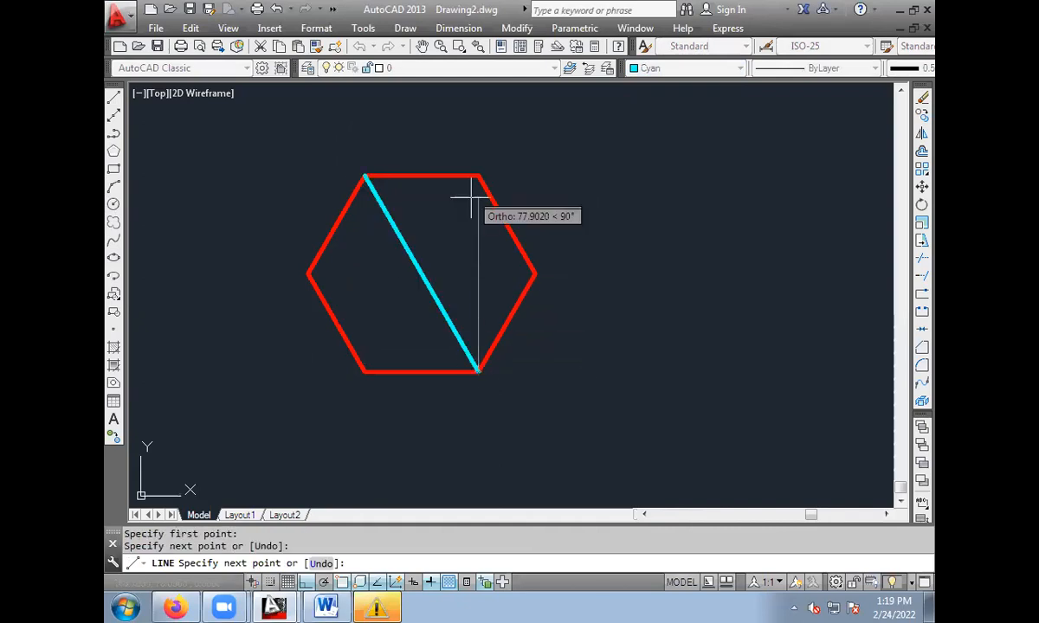
{"action": "key", "text": "Escape"}
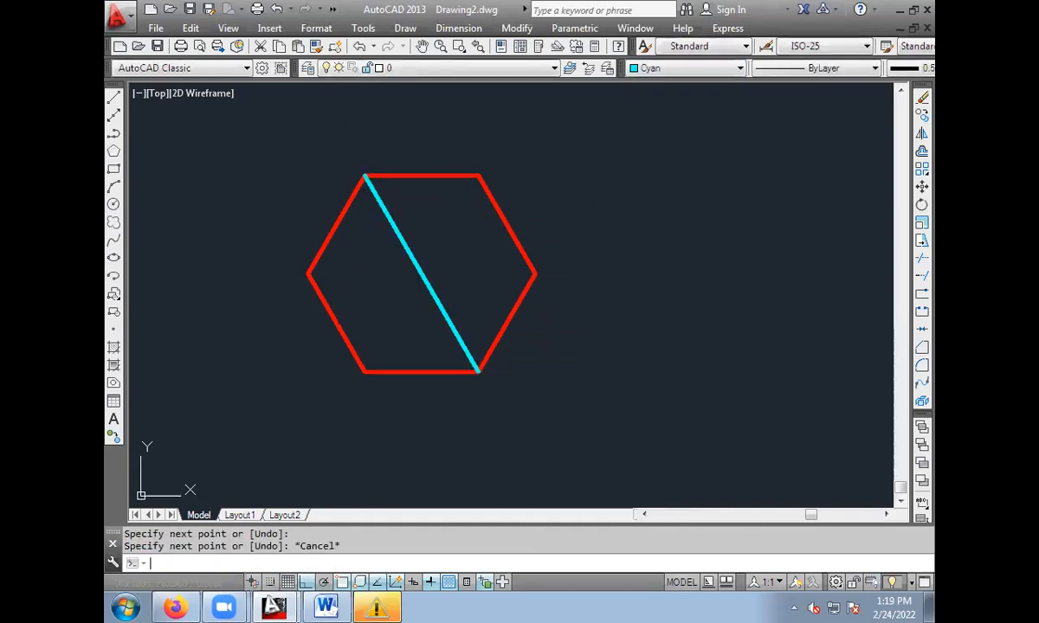
{"action": "key", "text": "Return"}
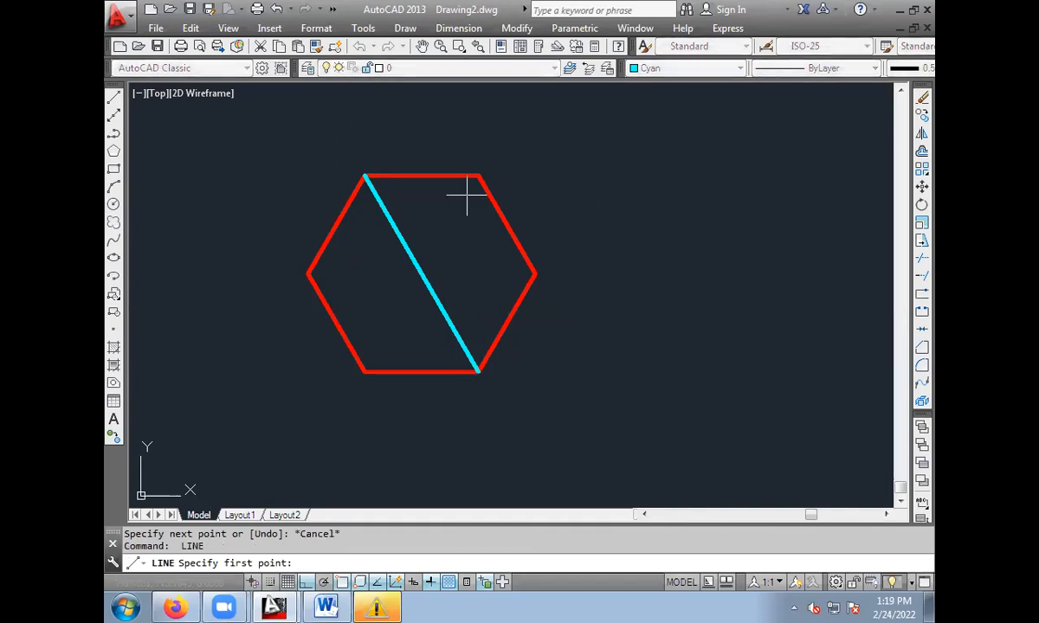
{"action": "left_click", "coordinate": [479, 175]}
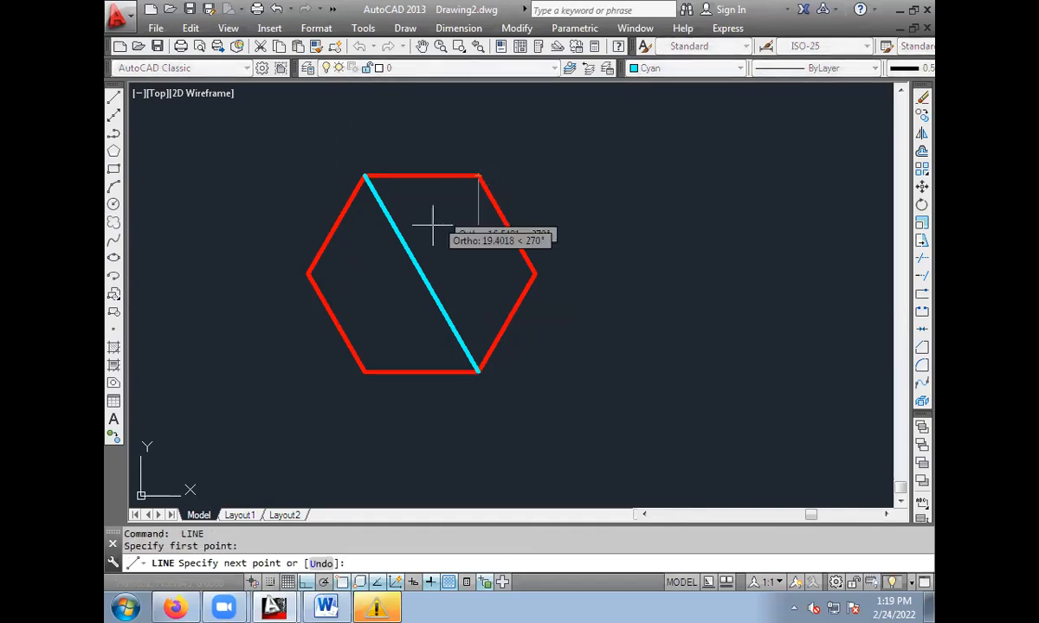
{"action": "left_click", "coordinate": [364, 372]}
{"action": "key", "text": "Escape"}
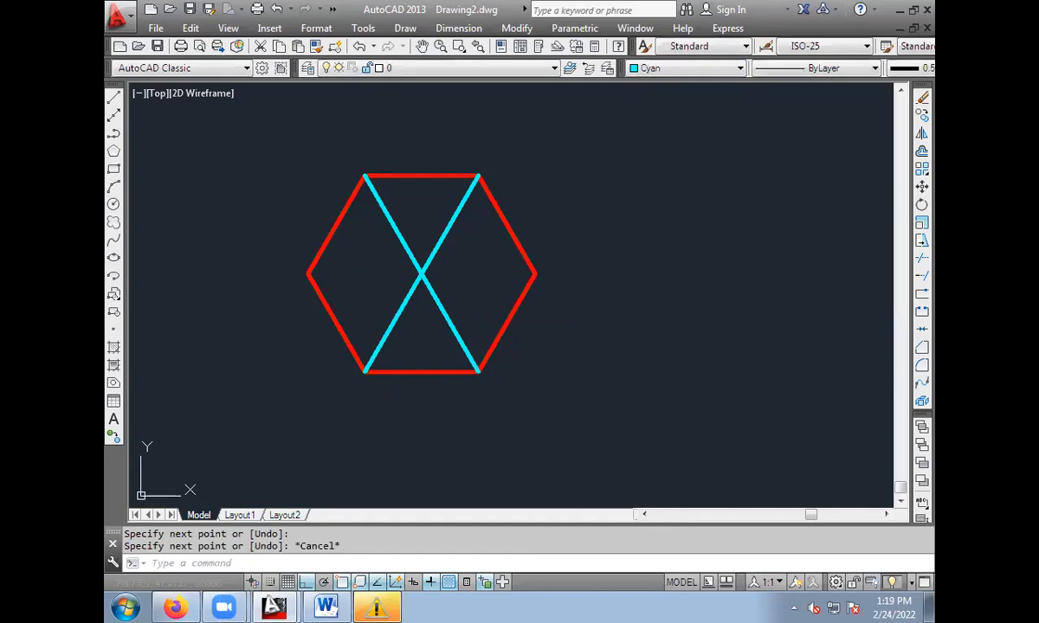
Draw a circle of radius 50 centred where the red hexagon's cyan diagonals cross.
{"action": "left_click", "coordinate": [113, 204]}
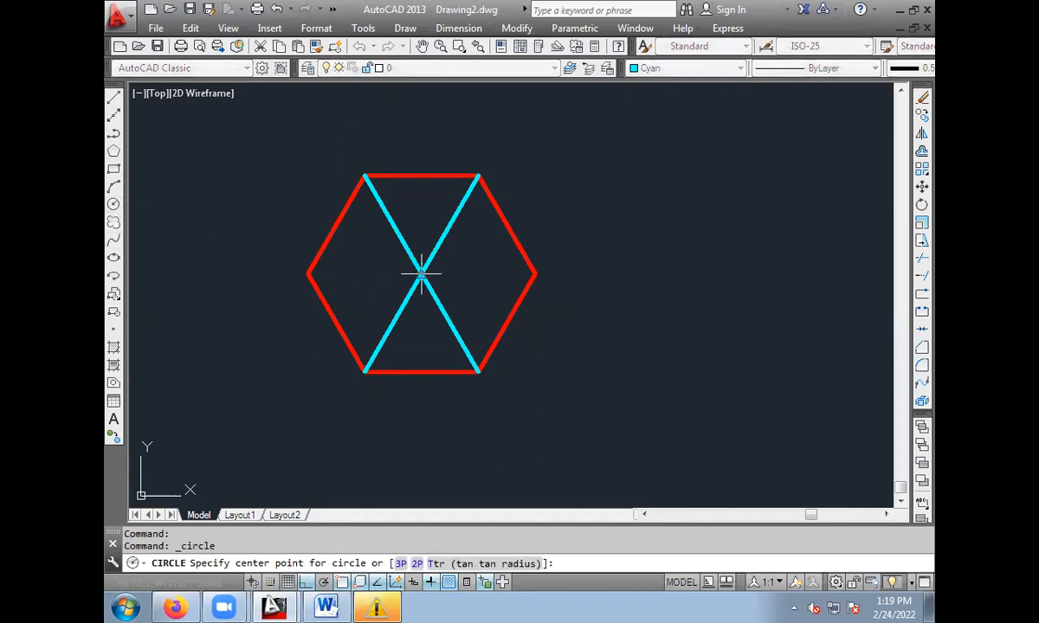
{"action": "left_click", "coordinate": [421, 274]}
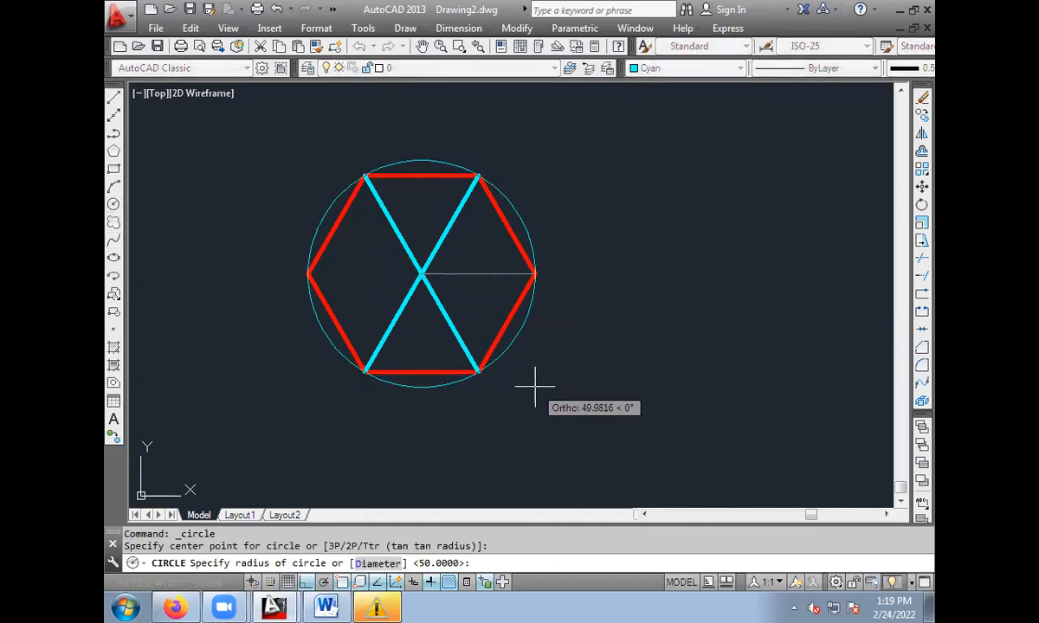
{"action": "type", "text": "50"}
{"action": "key", "text": "Return"}
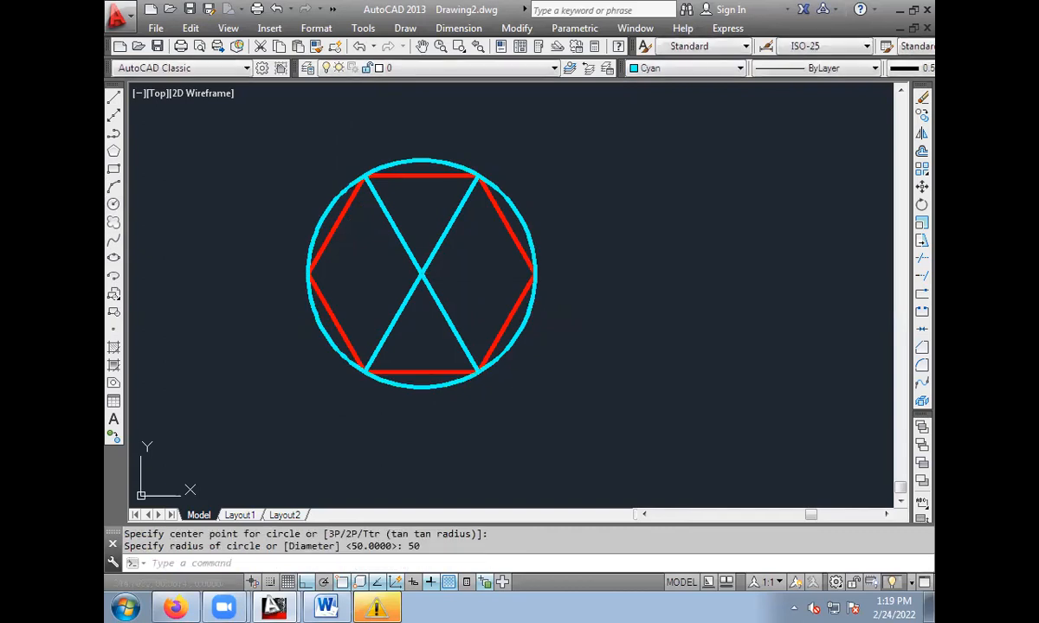
Erase both cyan diagonals, keeping the red hexagon and its surrounding circle.
{"action": "left_click", "coordinate": [396, 232]}
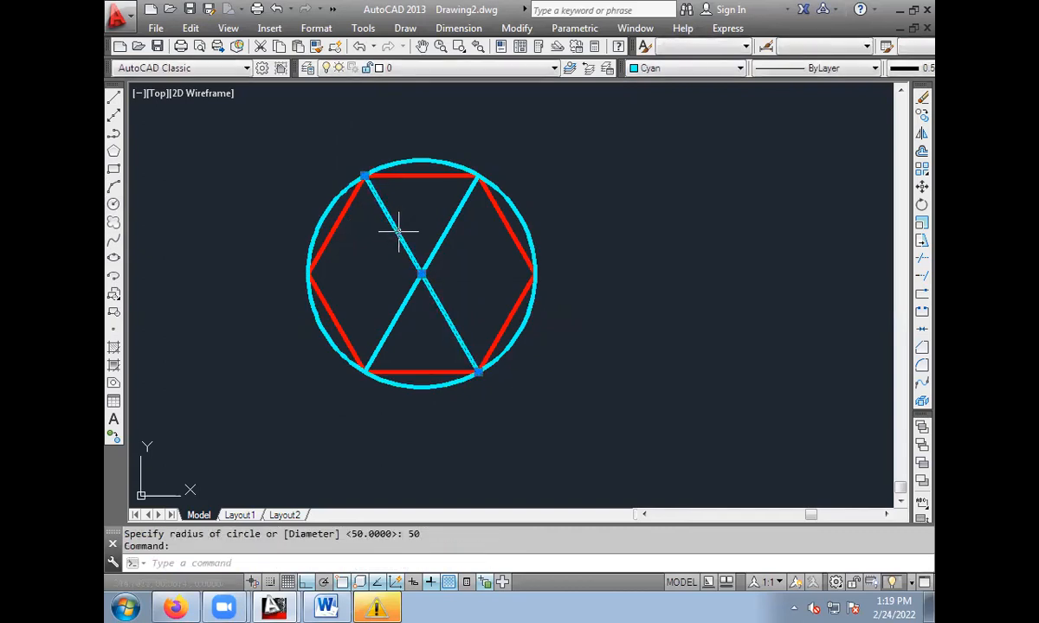
{"action": "key", "text": "Delete"}
{"action": "left_click", "coordinate": [425, 269]}
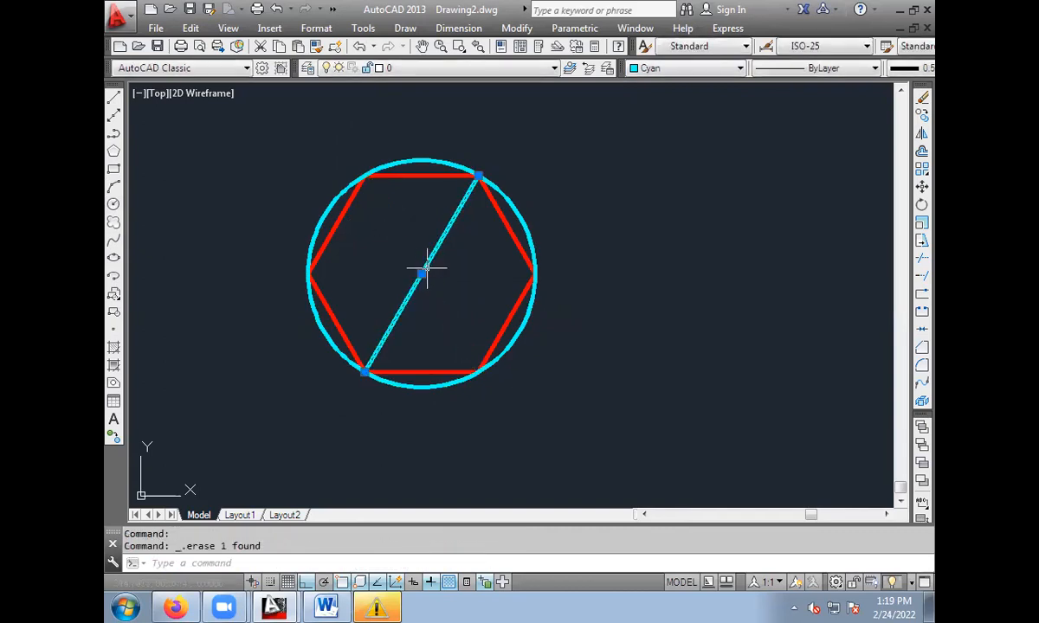
{"action": "key", "text": "Delete"}
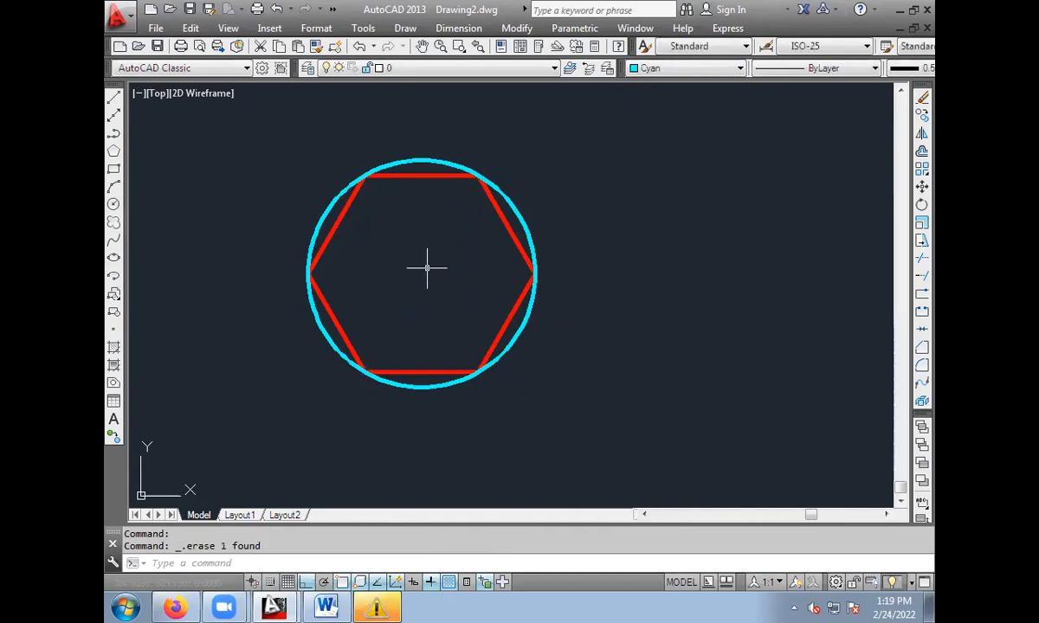
Draw a second six-sided polygon to the right of the red one, circumscribed about a circle of radius 50.
{"action": "middle_click_drag", "start_coordinate": [426, 269], "coordinate": [299, 243]}
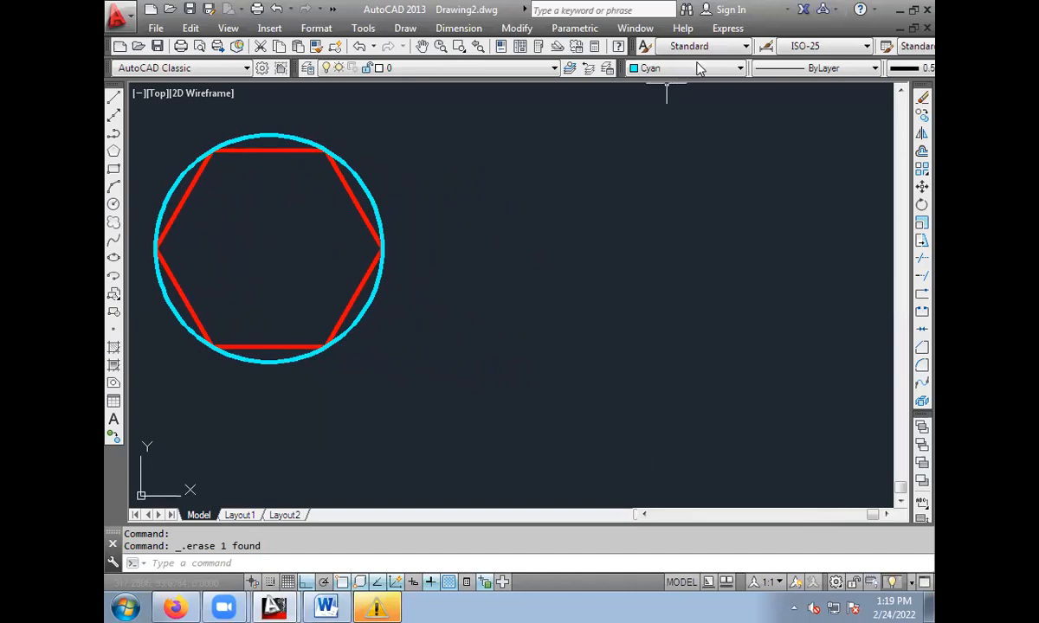
{"action": "left_click", "coordinate": [113, 150]}
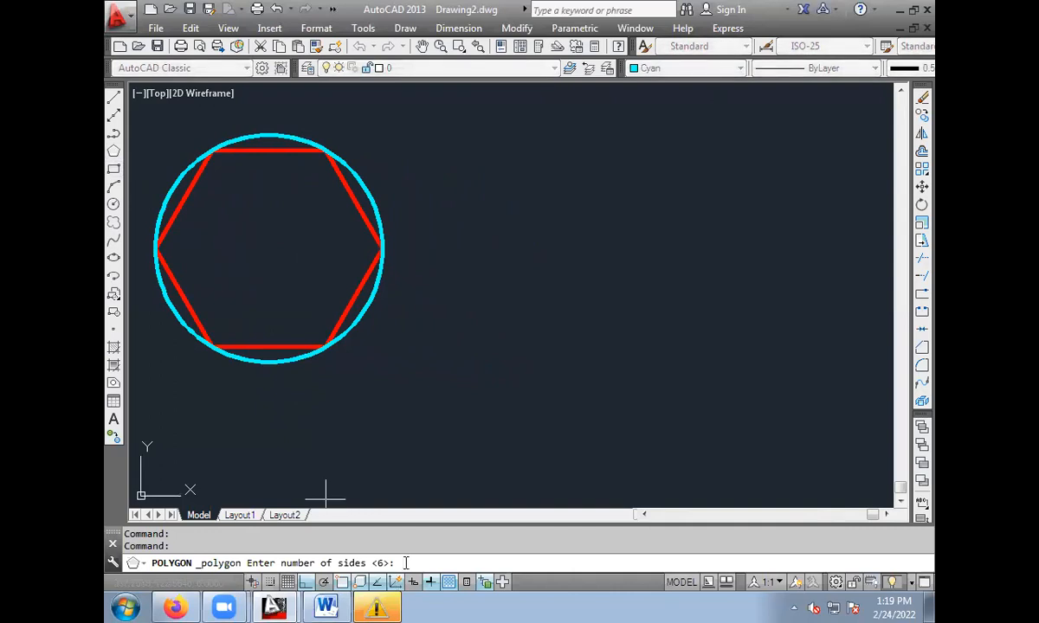
{"action": "type", "text": "6"}
{"action": "key", "text": "Return"}
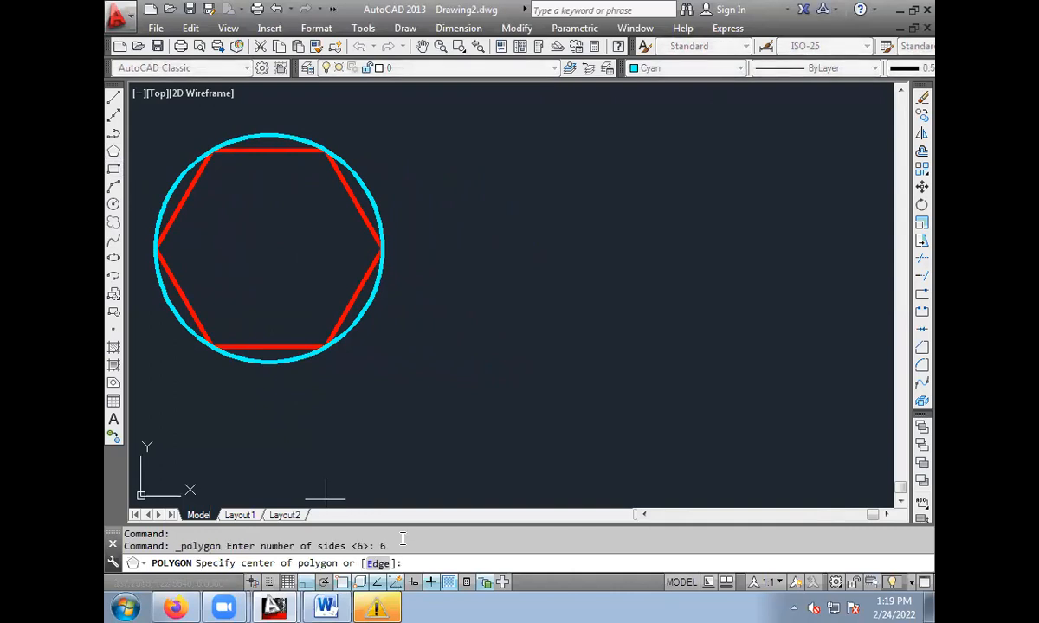
{"action": "left_click", "coordinate": [621, 278]}
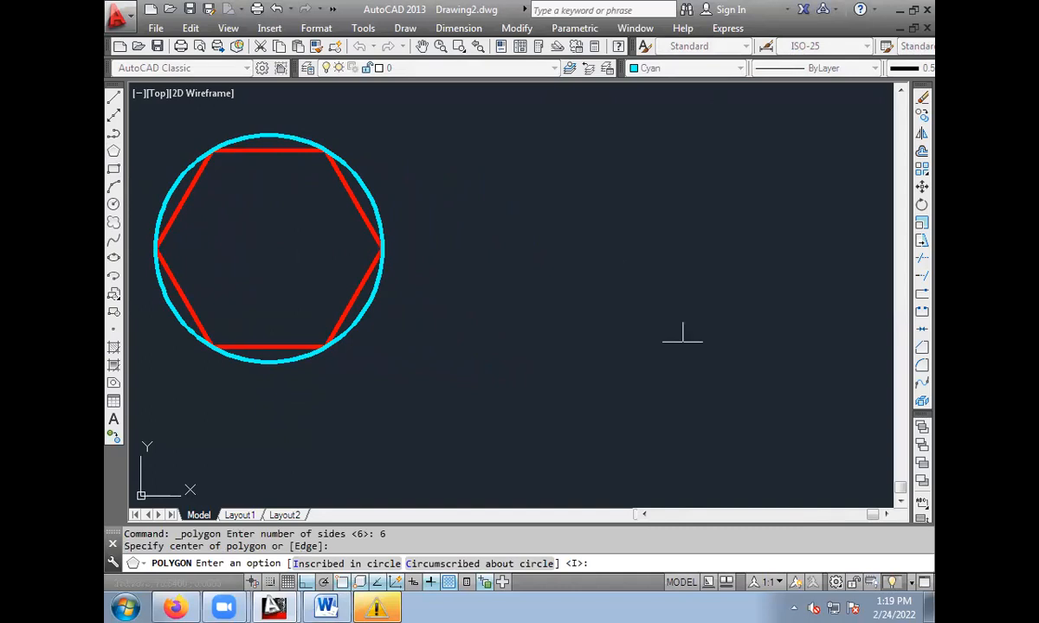
{"action": "left_click", "coordinate": [450, 572]}
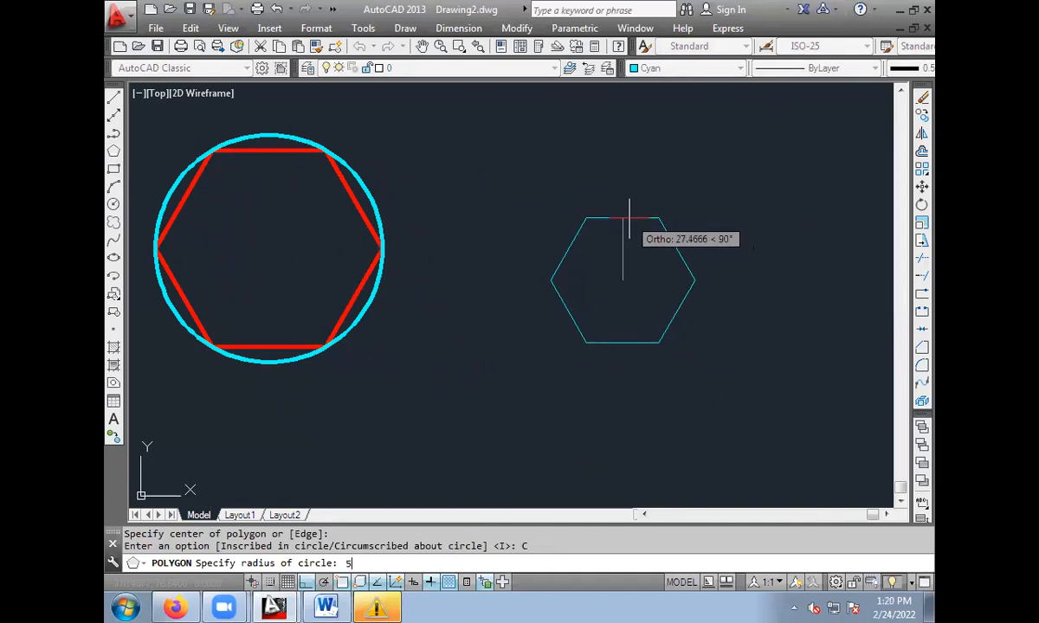
{"action": "key", "text": "Return"}
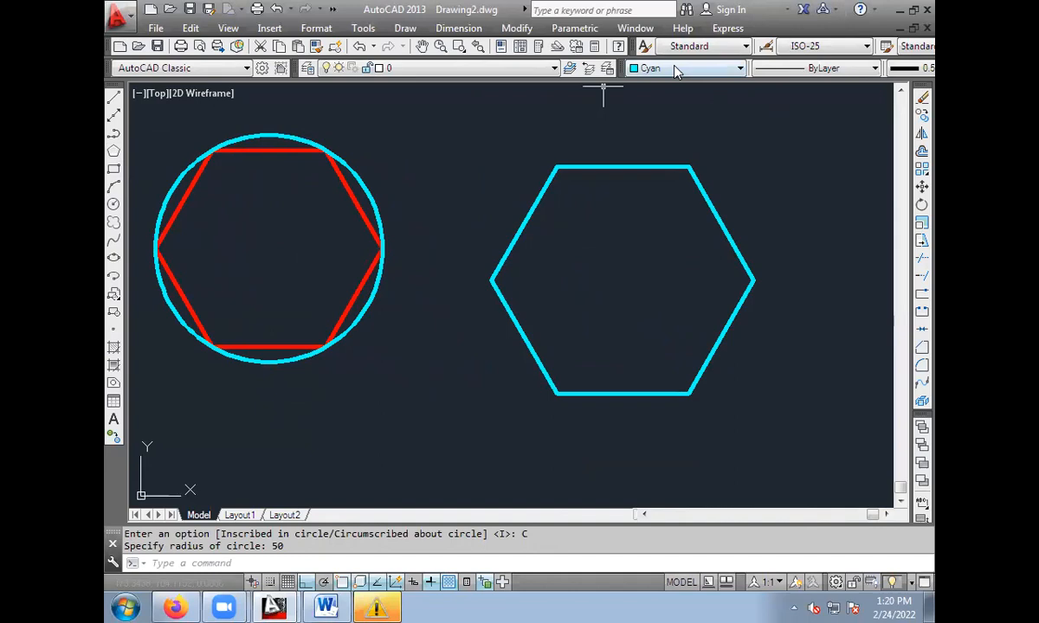
Draw two crossing diagonals between the cyan hexagon's opposite upper and lower vertices.
{"action": "left_click", "coordinate": [113, 97]}
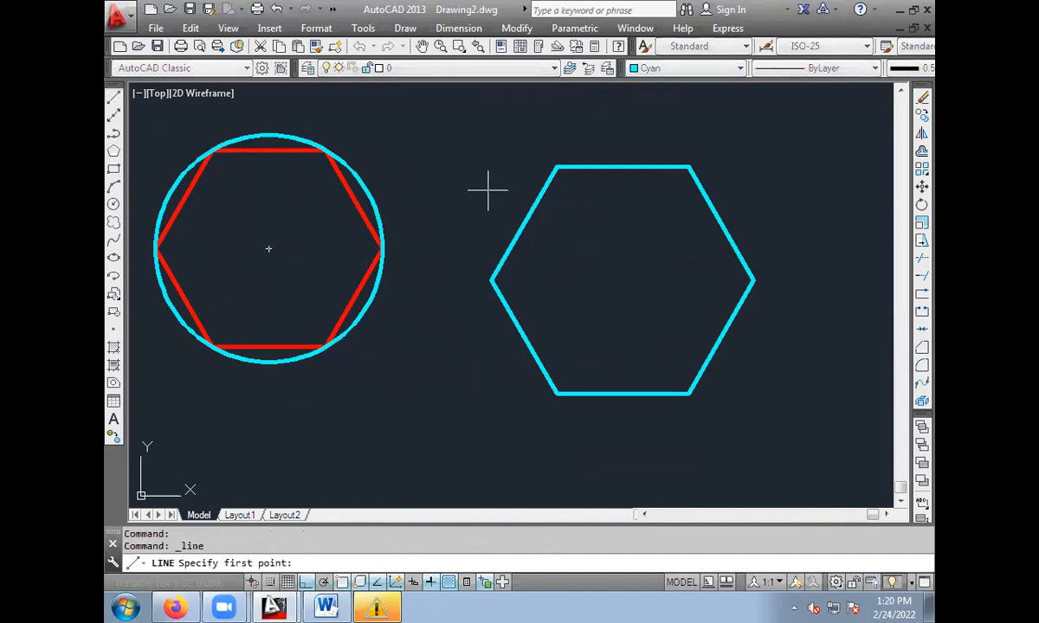
{"action": "left_click", "coordinate": [556, 168]}
{"action": "left_click", "coordinate": [690, 394]}
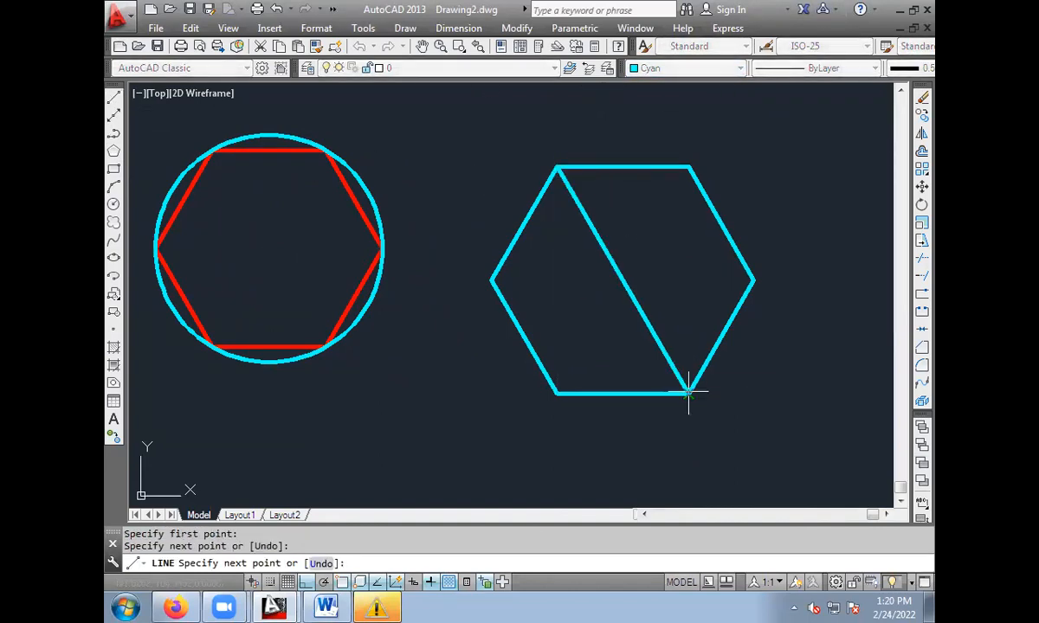
{"action": "key", "text": "Escape"}
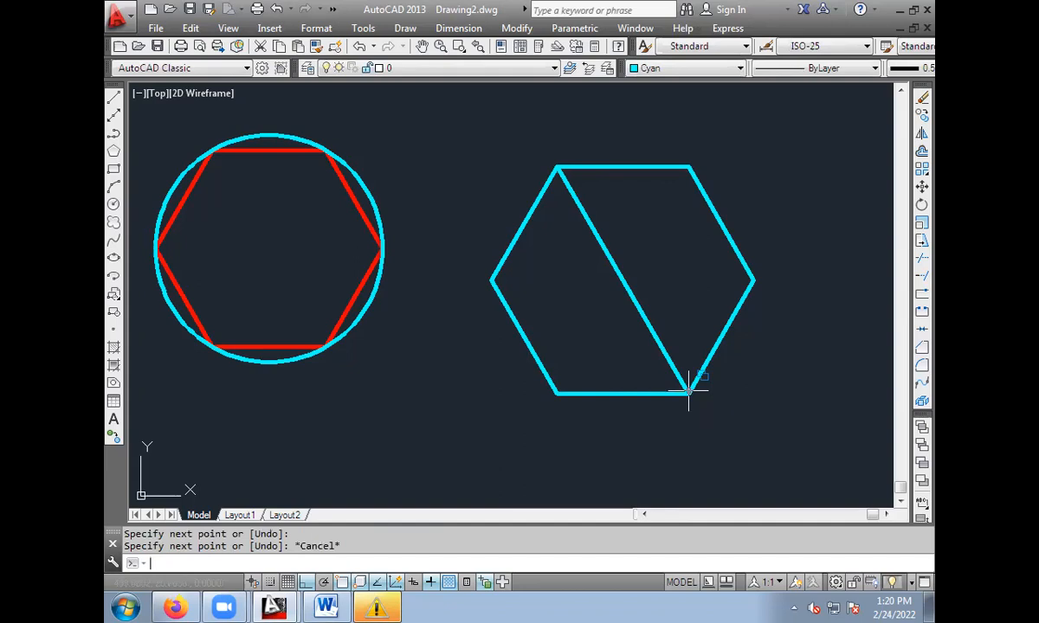
{"action": "key", "text": "Return"}
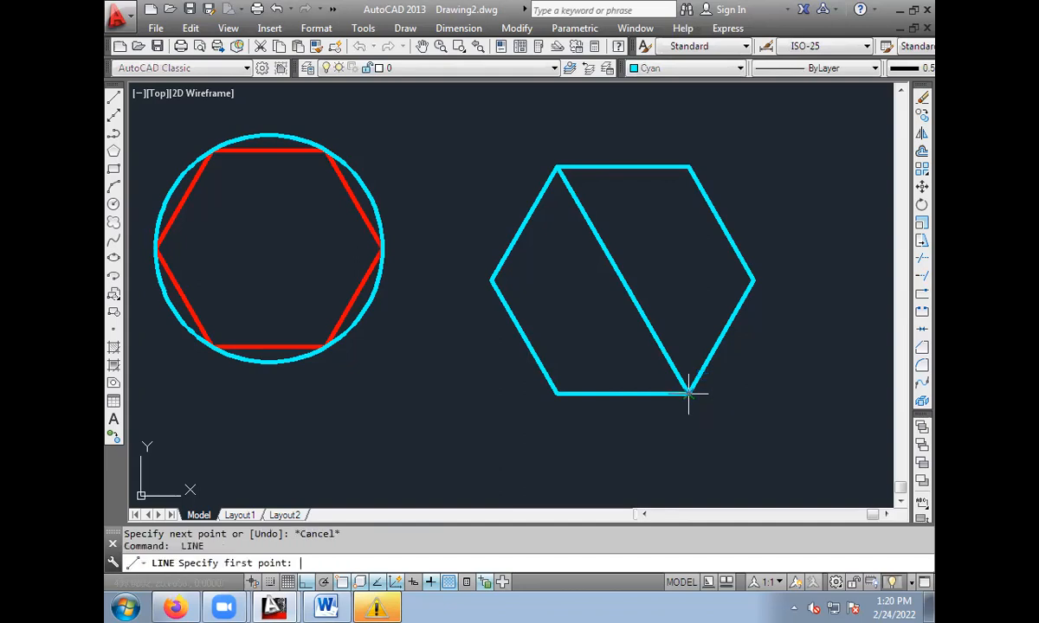
{"action": "left_click", "coordinate": [557, 393]}
{"action": "left_click", "coordinate": [689, 165]}
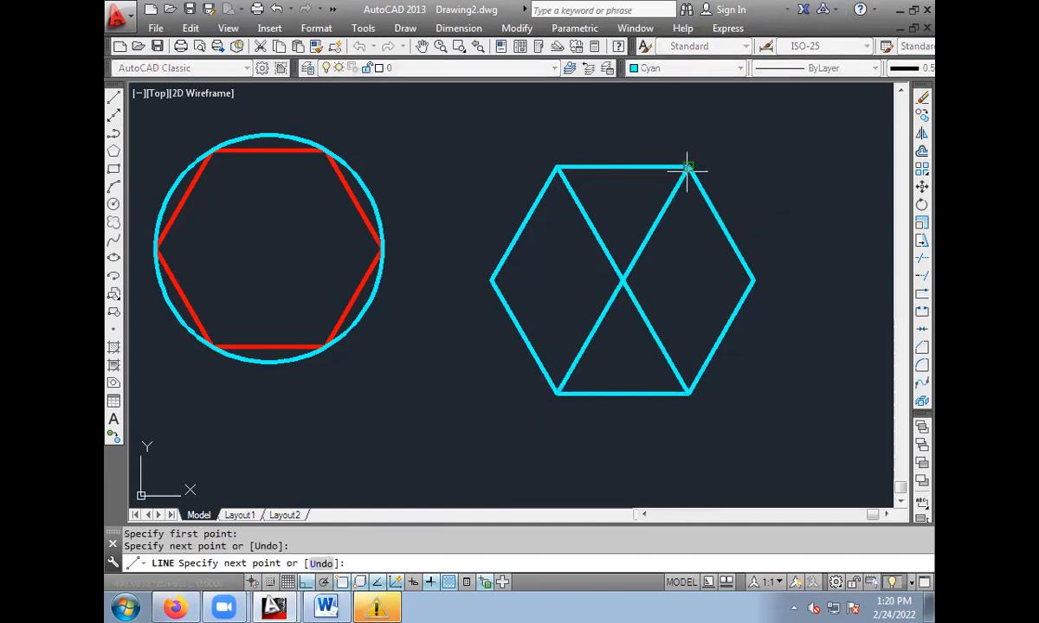
{"action": "key", "text": "Escape"}
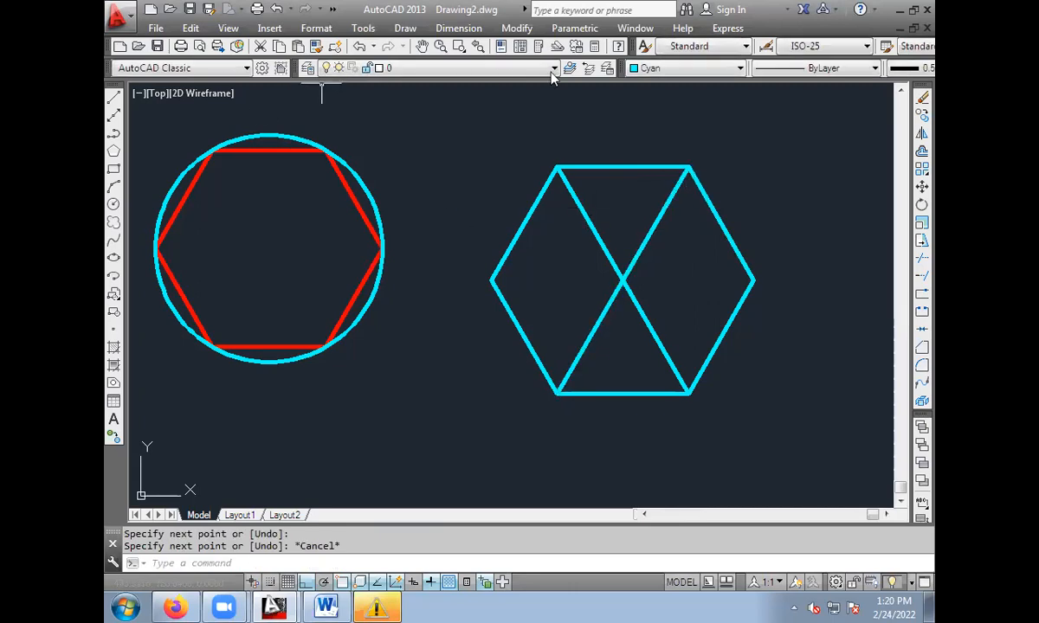
Set the current colour to Red and draw a circle of radius 50 centred where the cyan hexagon's diagonals cross.
{"action": "left_click", "coordinate": [691, 68]}
{"action": "left_click", "coordinate": [658, 108]}
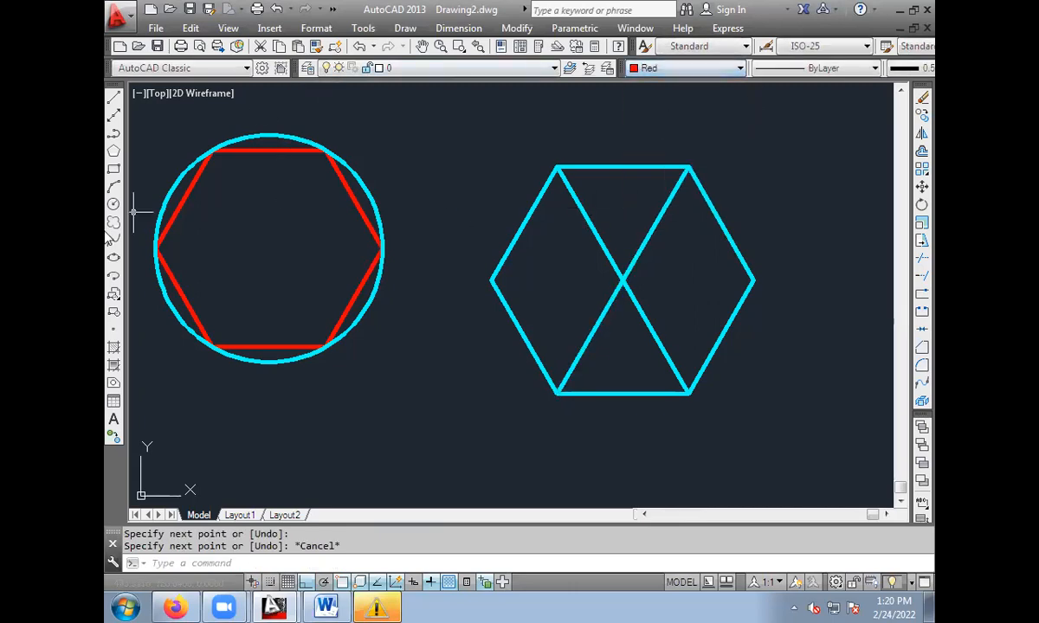
{"action": "left_click", "coordinate": [113, 205]}
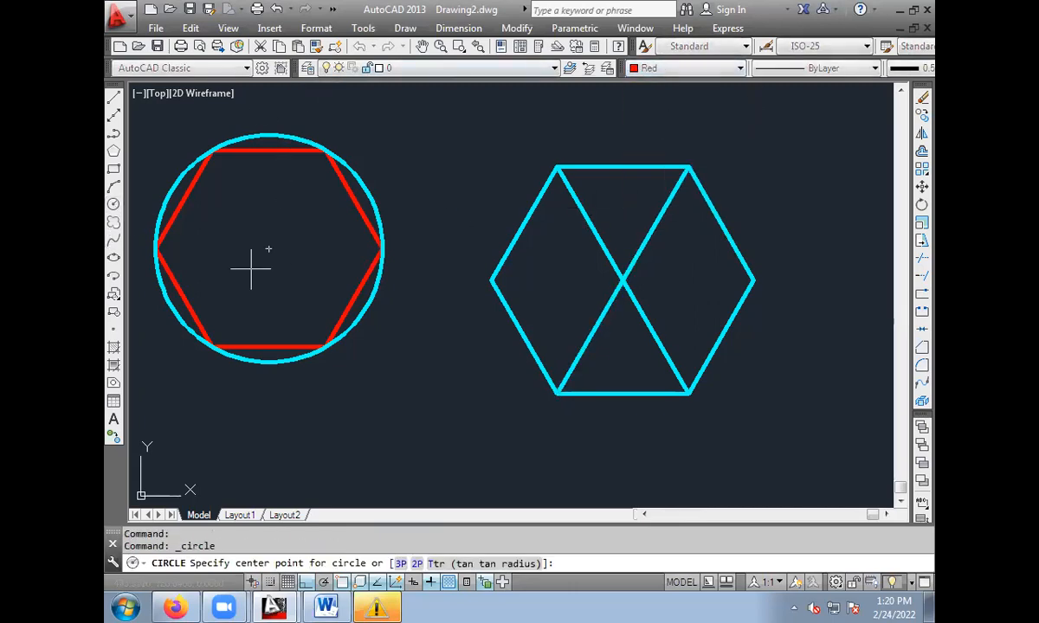
{"action": "left_click", "coordinate": [622, 280]}
{"action": "type", "text": "50"}
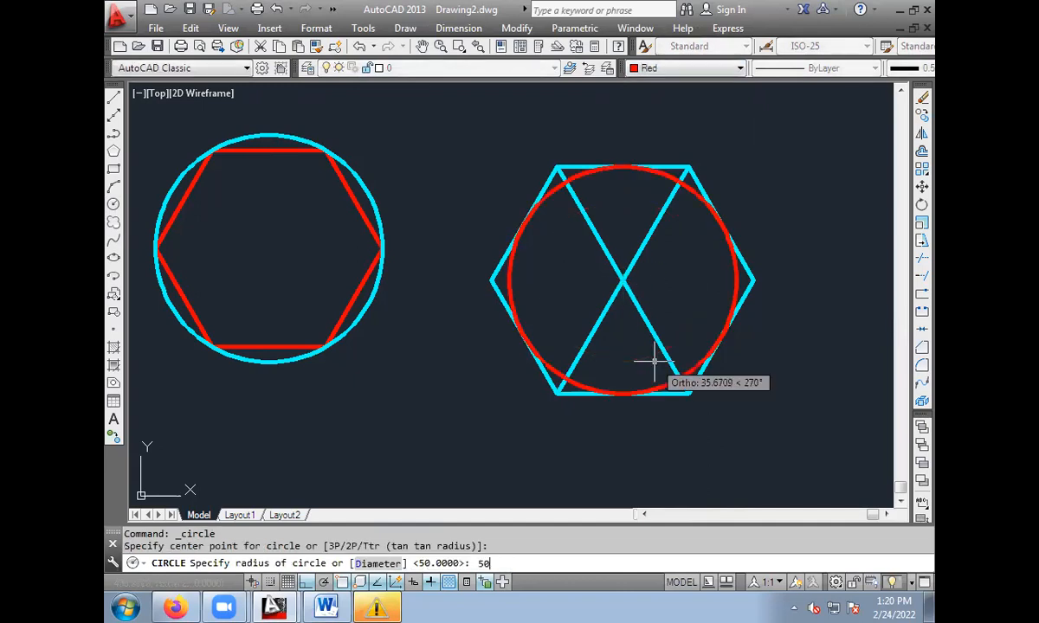
{"action": "key", "text": "Return"}
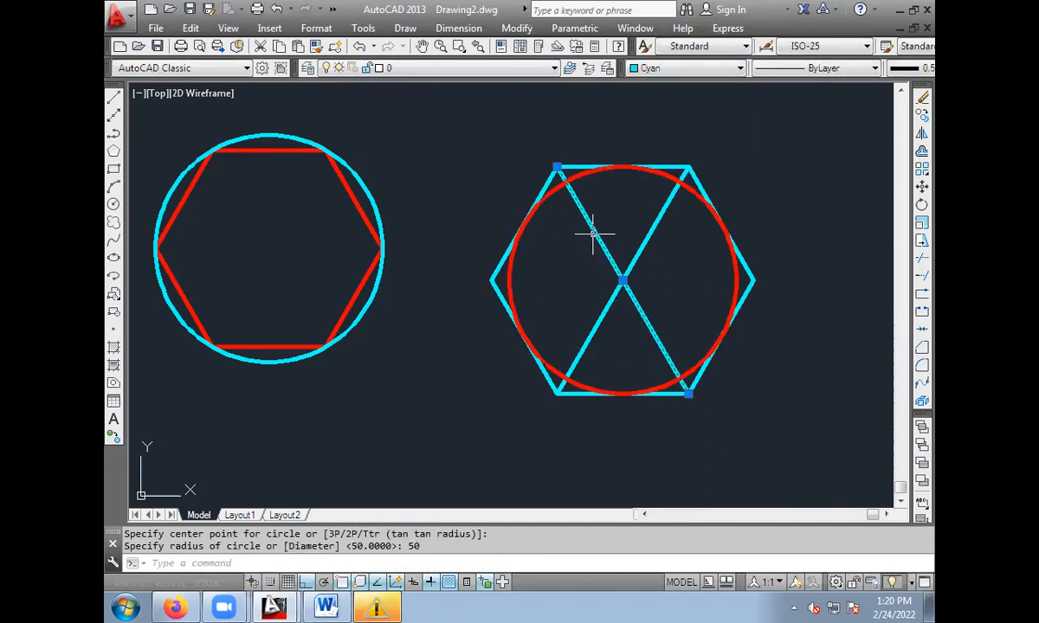
Erase both diagonals inside the cyan hexagon, keeping the hexagon and its inner red circle.
{"action": "left_click", "coordinate": [595, 231]}
{"action": "key", "text": "Delete"}
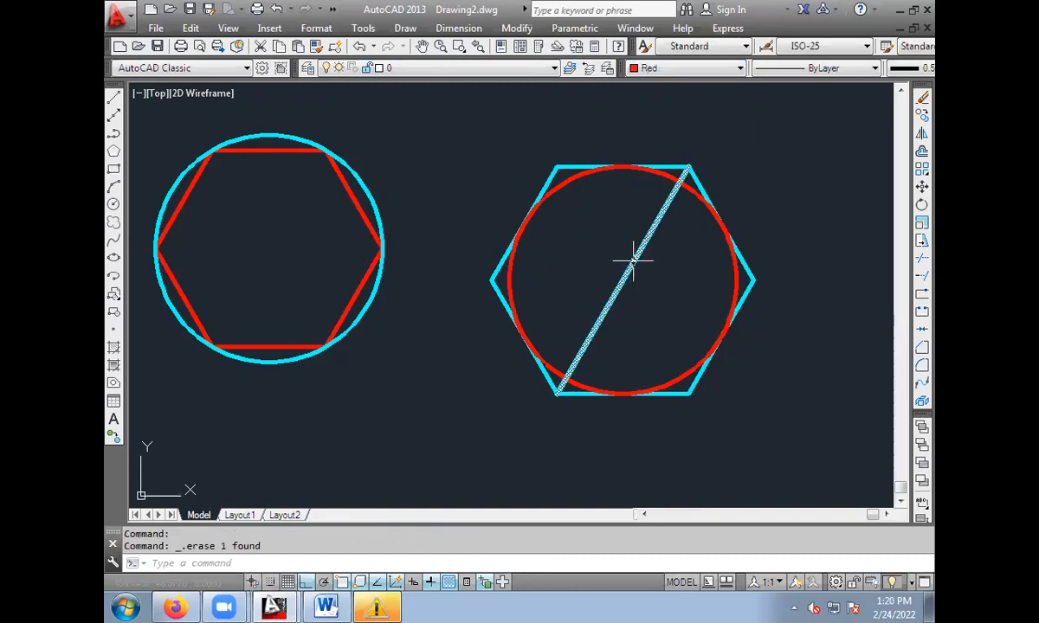
{"action": "left_click", "coordinate": [635, 260]}
{"action": "key", "text": "Delete"}
{"action": "mouse_move", "coordinate": [442, 336]}
{"action": "middle_mouse_down"}
{"action": "mouse_move", "coordinate": [516, 371]}
{"action": "mouse_move", "coordinate": [497, 363]}
{"action": "middle_mouse_up"}
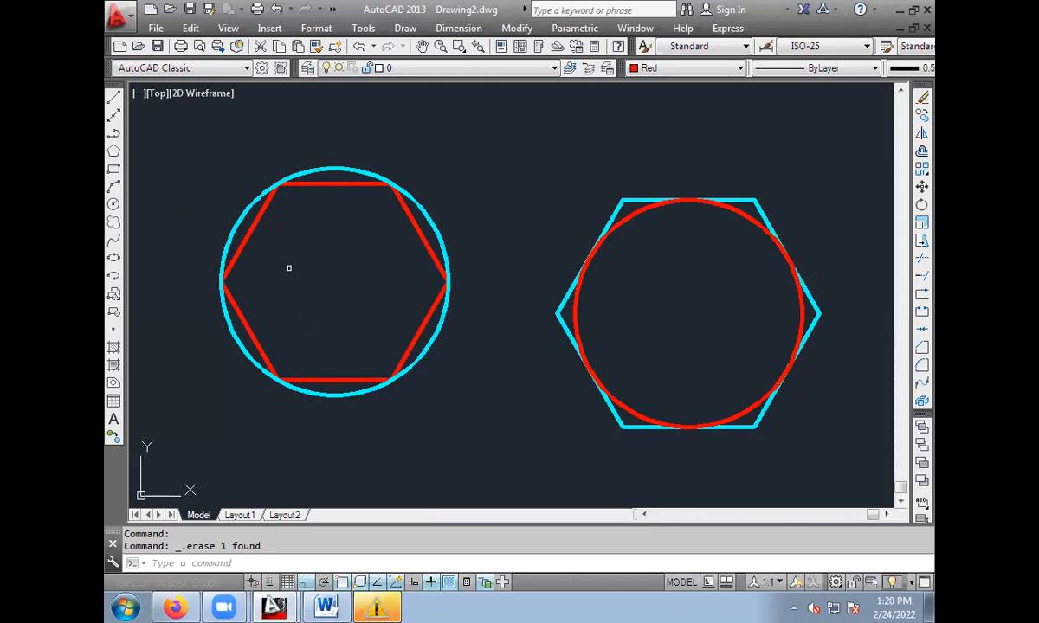
Erase both hexagons together with their circles to clear the drawing area.
{"action": "left_click", "coordinate": [156, 131]}
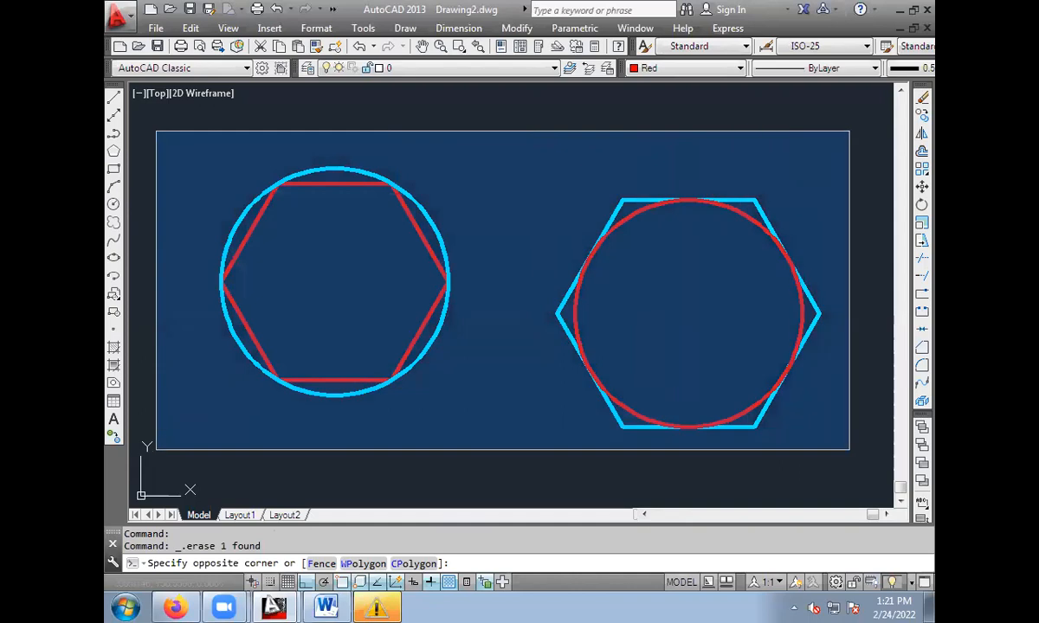
{"action": "left_click", "coordinate": [837, 450]}
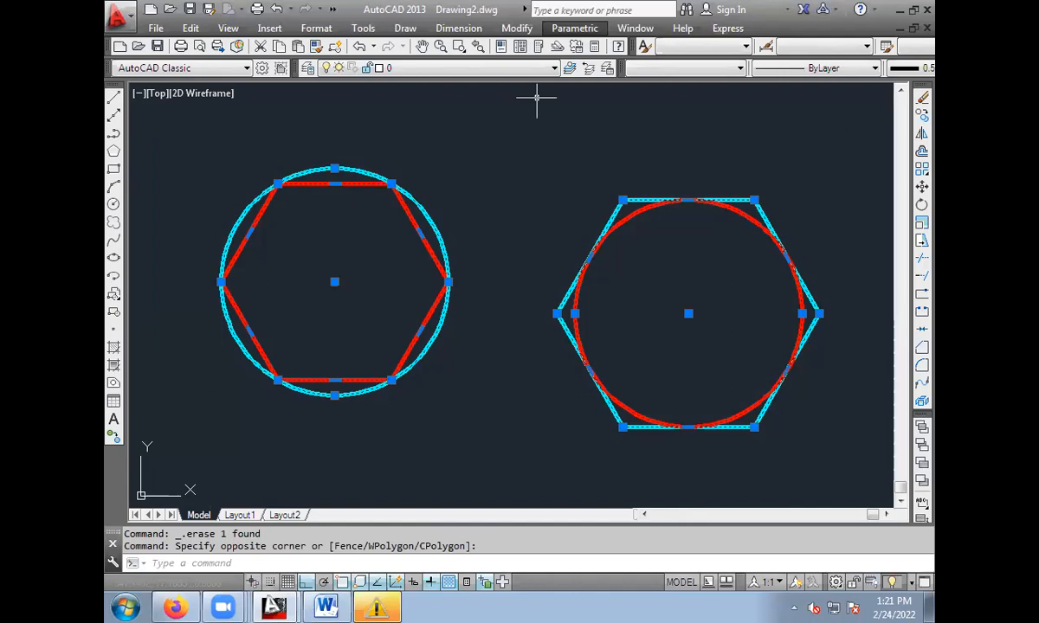
{"action": "key", "text": "Delete"}
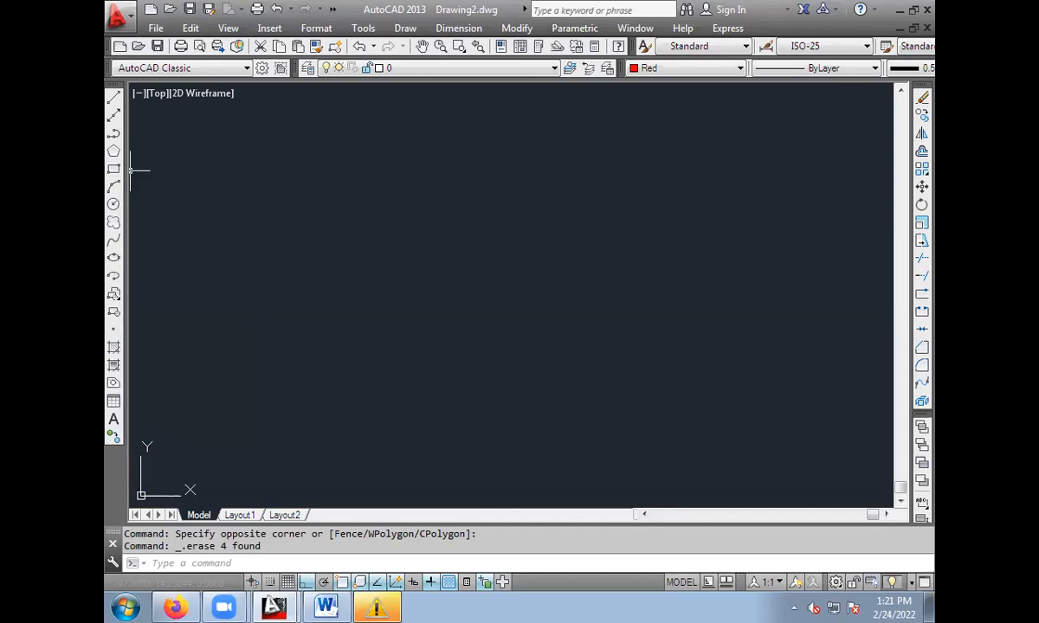
Draw a wide red rectangle from two freely picked opposite corners.
{"action": "left_click", "coordinate": [114, 170]}
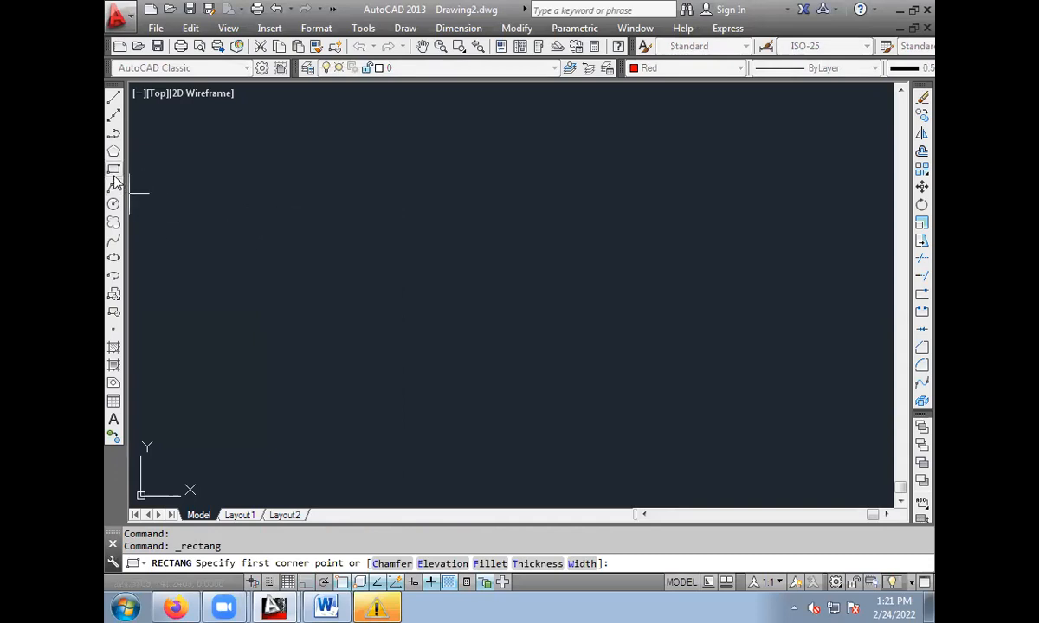
{"action": "left_click", "coordinate": [252, 187]}
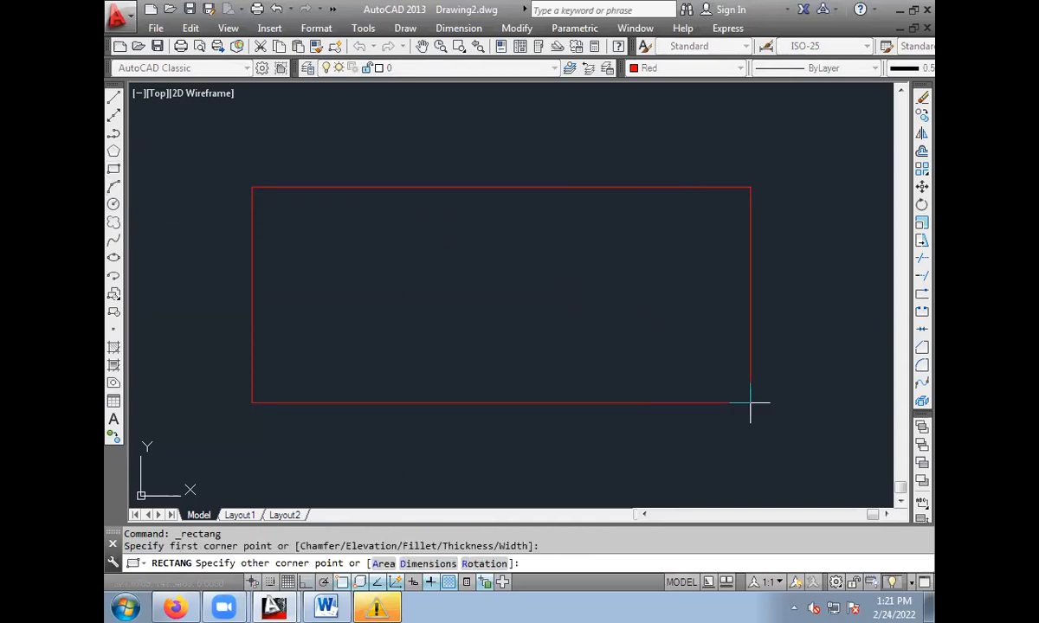
{"action": "left_click", "coordinate": [750, 402]}
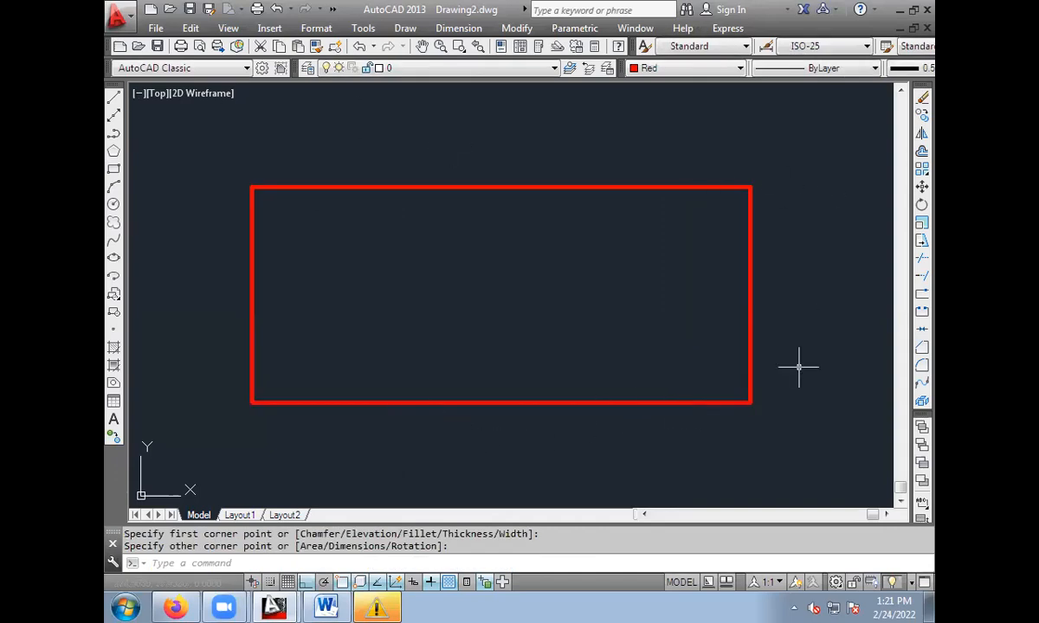
Erase the freely drawn red rectangle.
{"action": "left_click", "coordinate": [235, 170]}
{"action": "left_click", "coordinate": [819, 461]}
{"action": "key", "text": "Delete"}
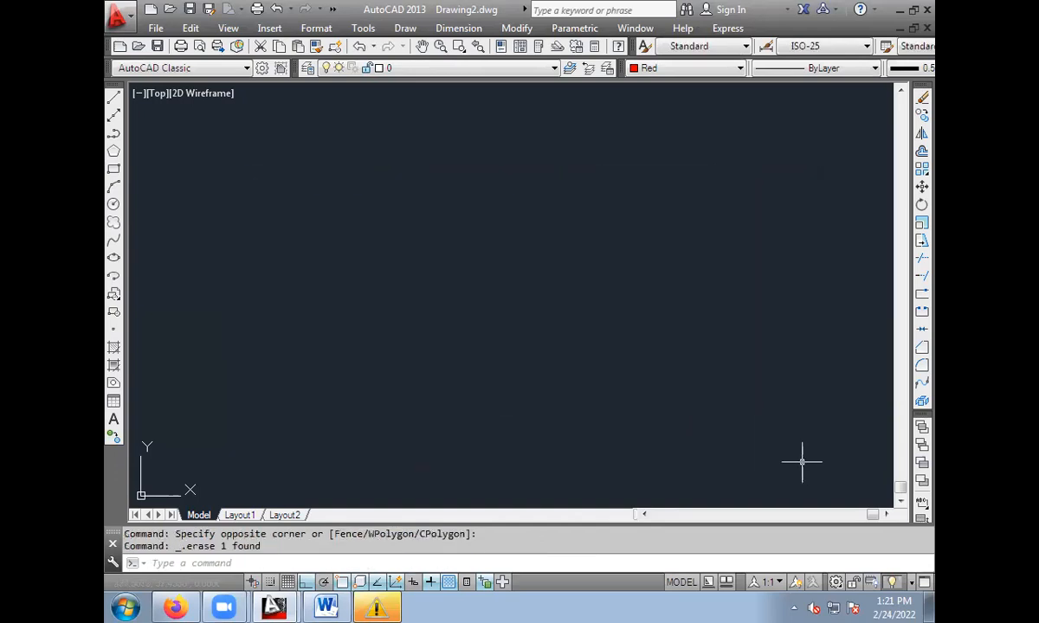
Draw a red rectangle using the Dimensions option with length 150 and width 75, extending up and right from its first corner.
{"action": "left_click", "coordinate": [114, 169]}
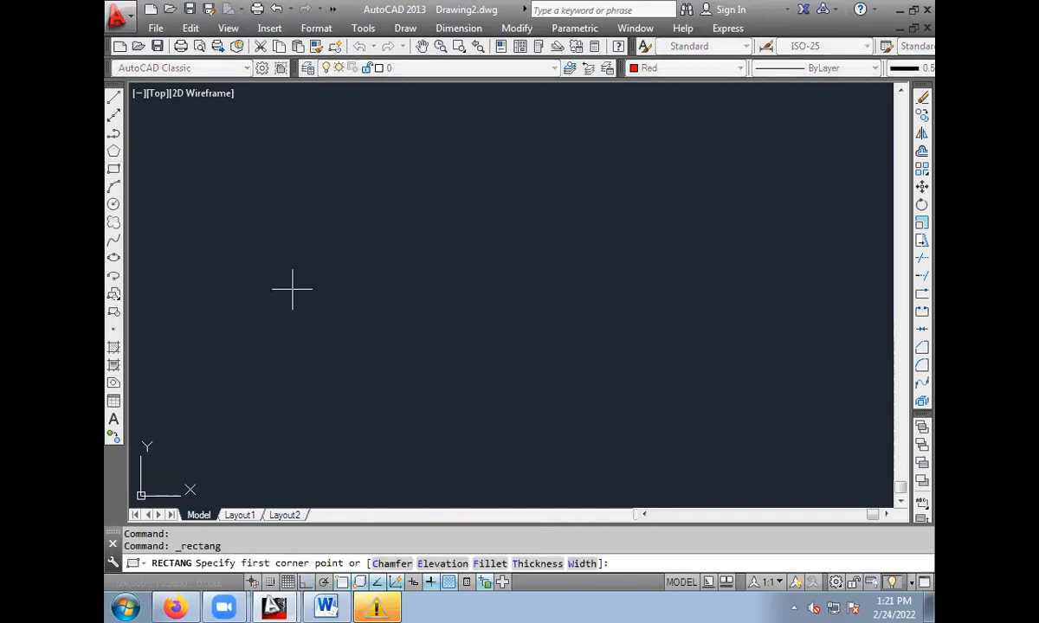
{"action": "left_click", "coordinate": [255, 367]}
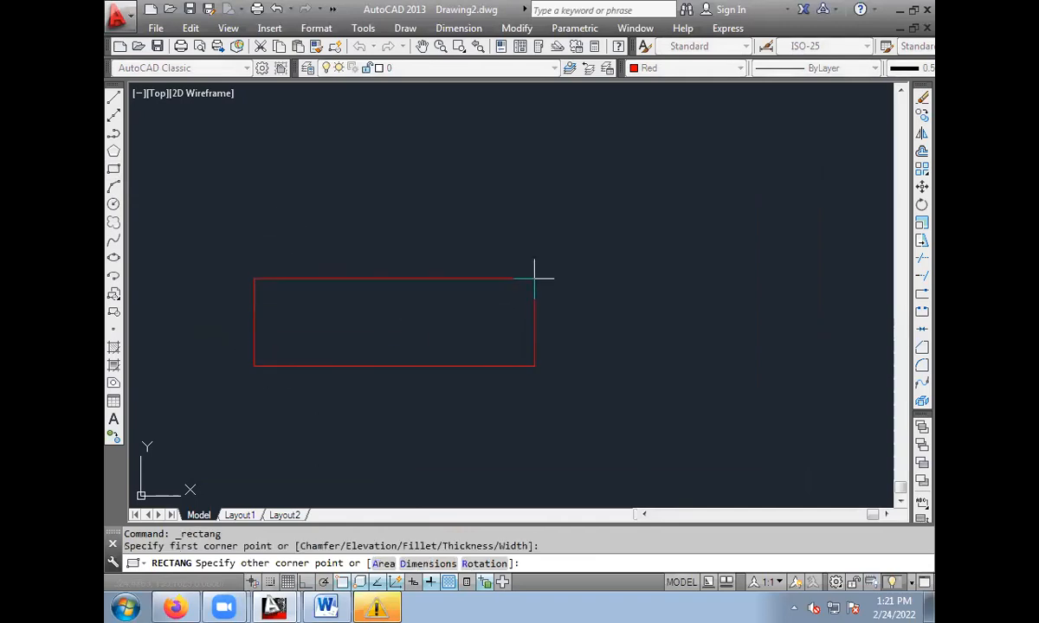
{"action": "left_click", "coordinate": [423, 567]}
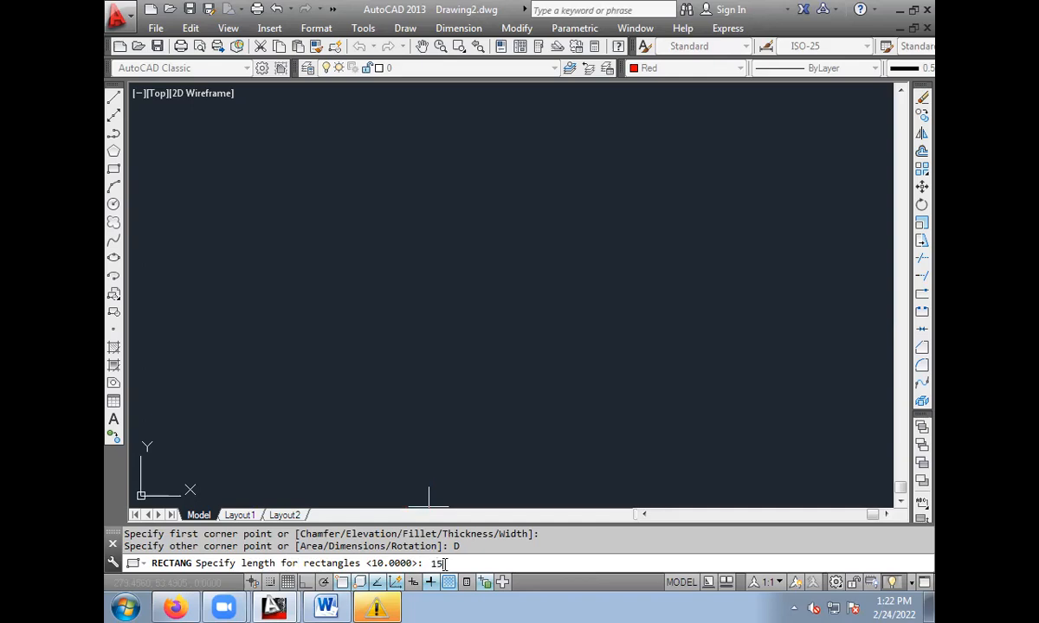
{"action": "type", "text": "150"}
{"action": "key", "text": "Return"}
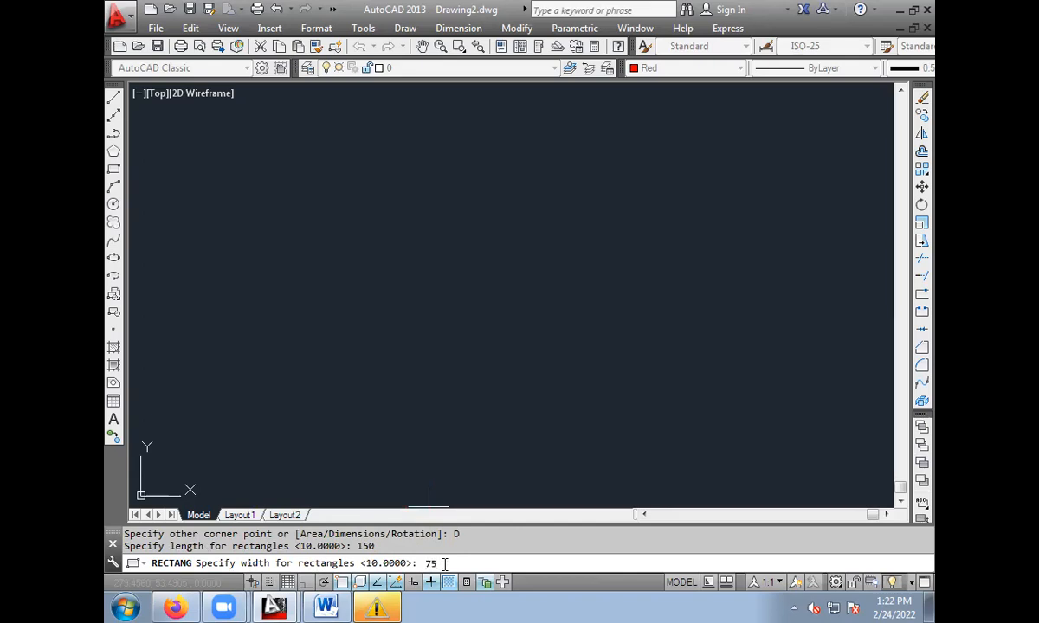
{"action": "key", "text": "Return"}
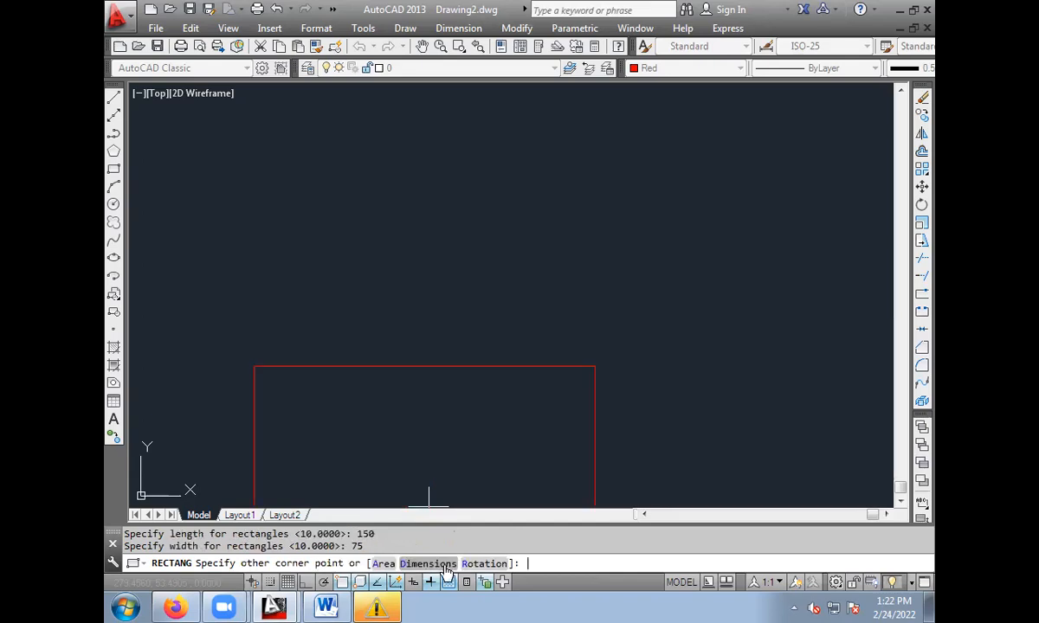
{"action": "left_click", "coordinate": [471, 212]}
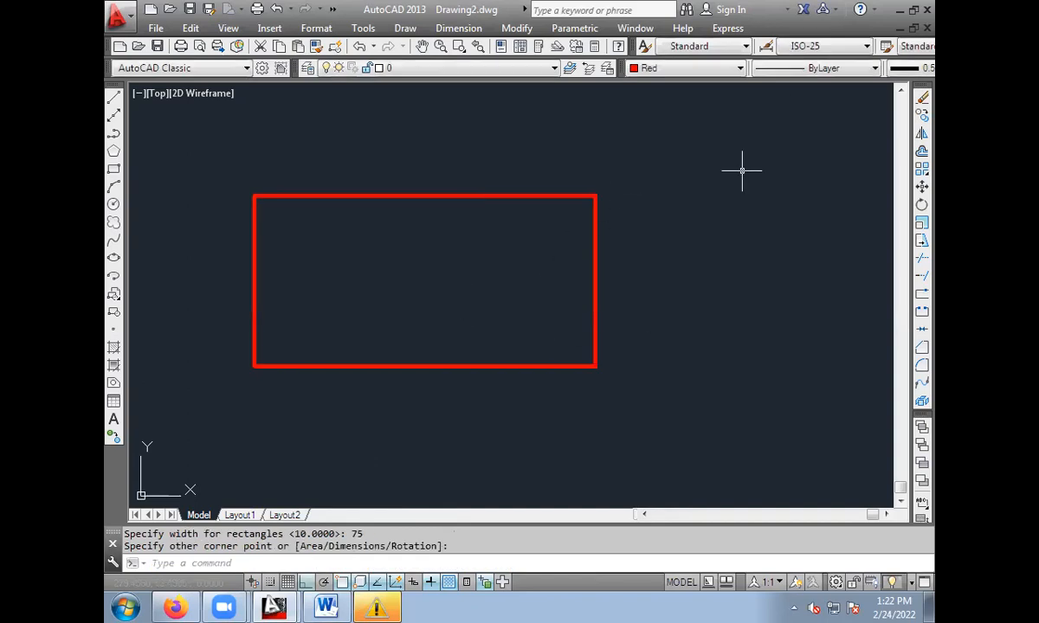
Set the current lineweight to ByLayer and the current colour to Cyan for the dimensions.
{"action": "left_click", "coordinate": [910, 69]}
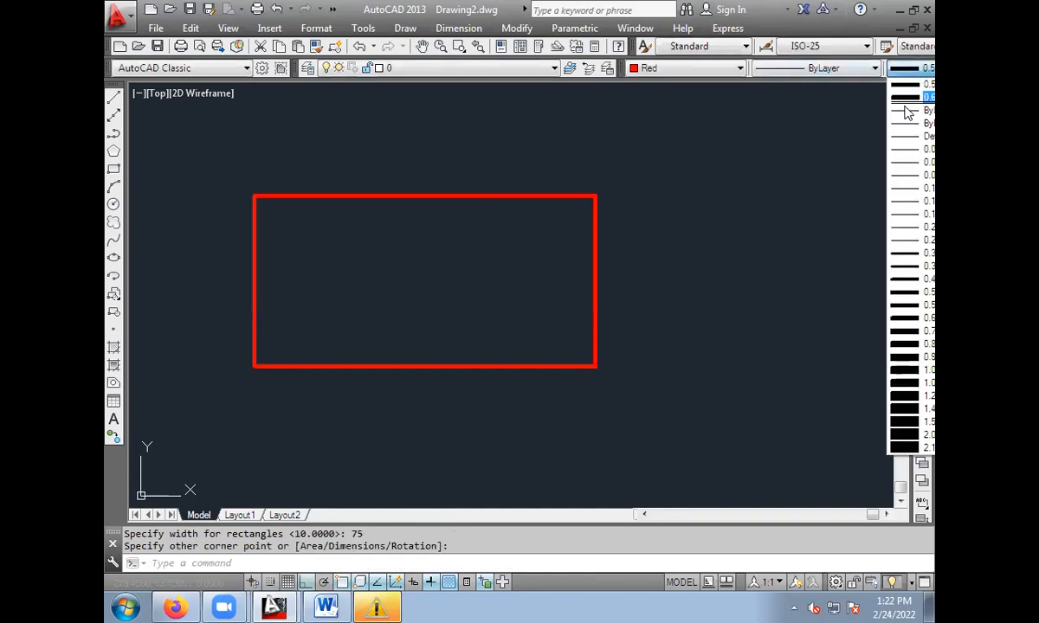
{"action": "left_click", "coordinate": [907, 83]}
{"action": "left_click", "coordinate": [683, 70]}
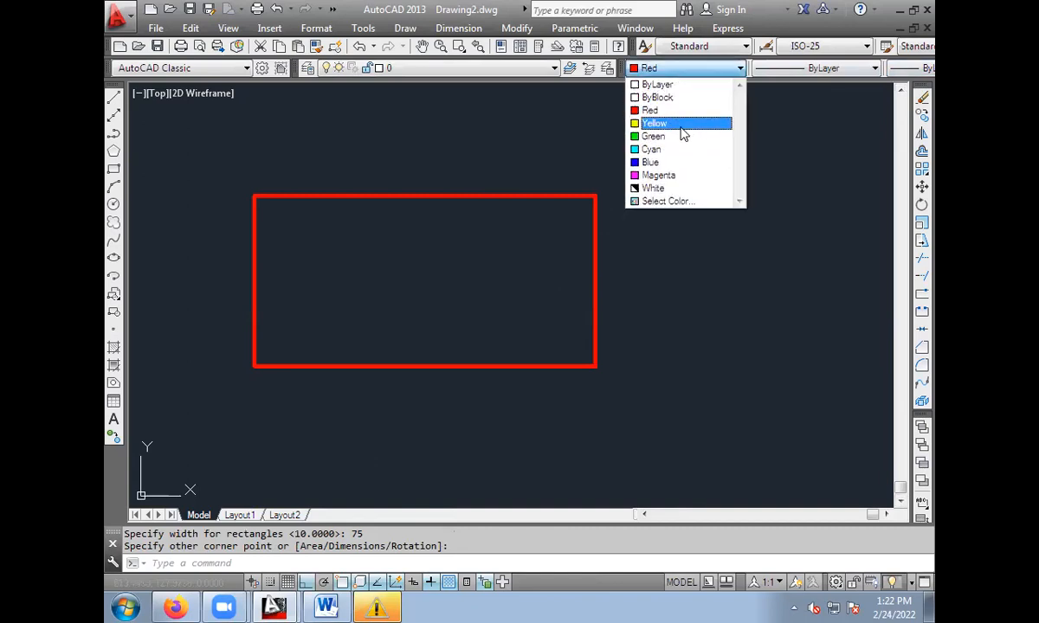
{"action": "left_click", "coordinate": [673, 151]}
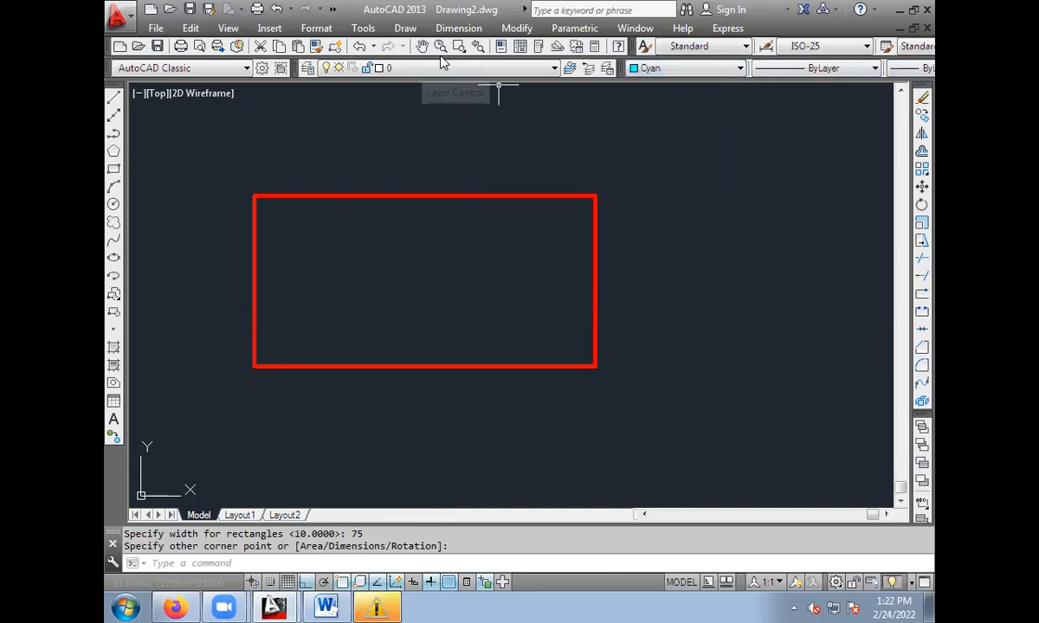
Add a linear dimension for the rectangle's bottom edge and place it below the rectangle.
{"action": "left_click", "coordinate": [458, 28]}
{"action": "left_click", "coordinate": [458, 74]}
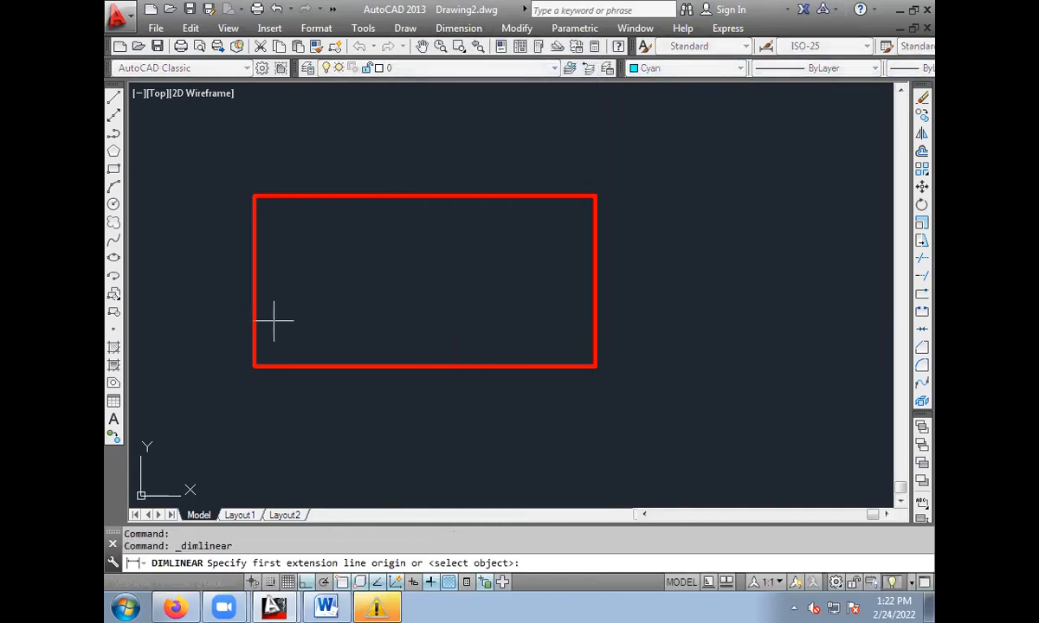
{"action": "left_click", "coordinate": [252, 366]}
{"action": "left_click", "coordinate": [595, 366]}
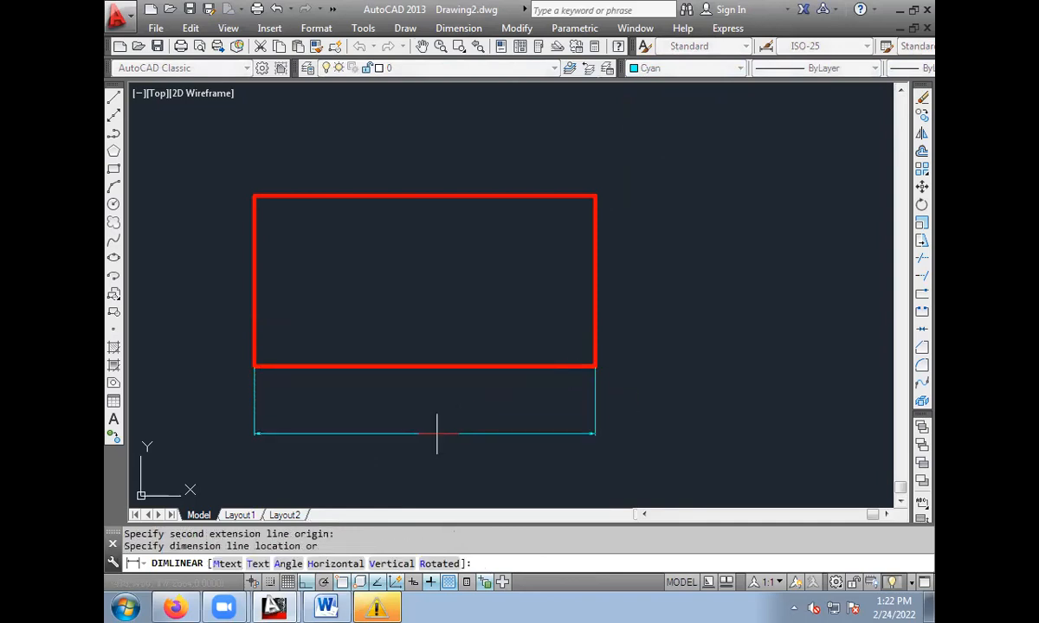
{"action": "left_click", "coordinate": [422, 422]}
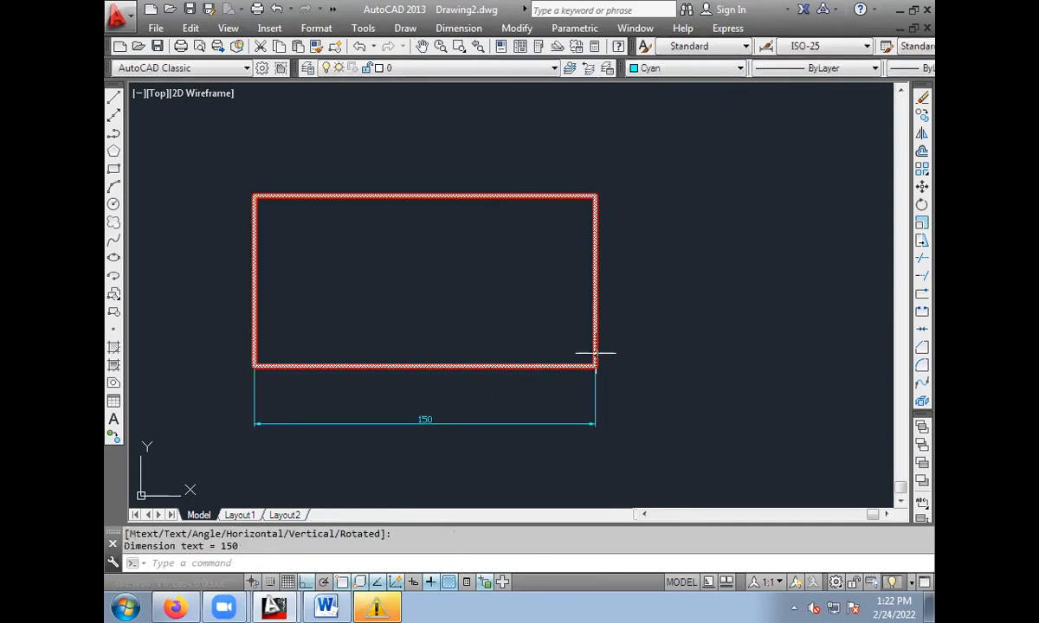
Add a linear dimension for the rectangle's right edge and place it to the right of the rectangle.
{"action": "key", "text": "Return"}
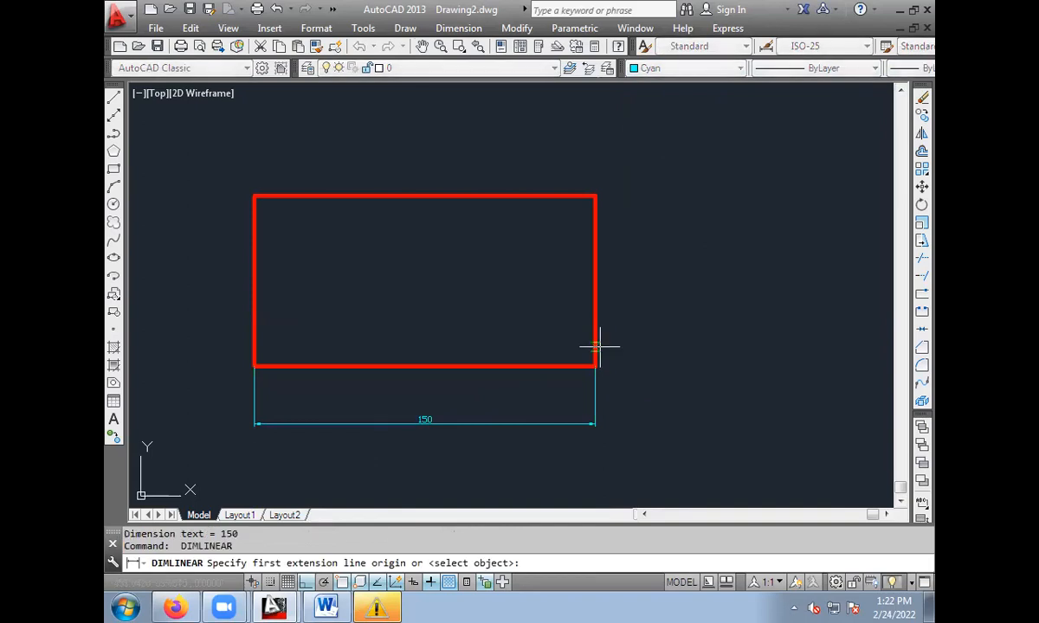
{"action": "left_click", "coordinate": [596, 367]}
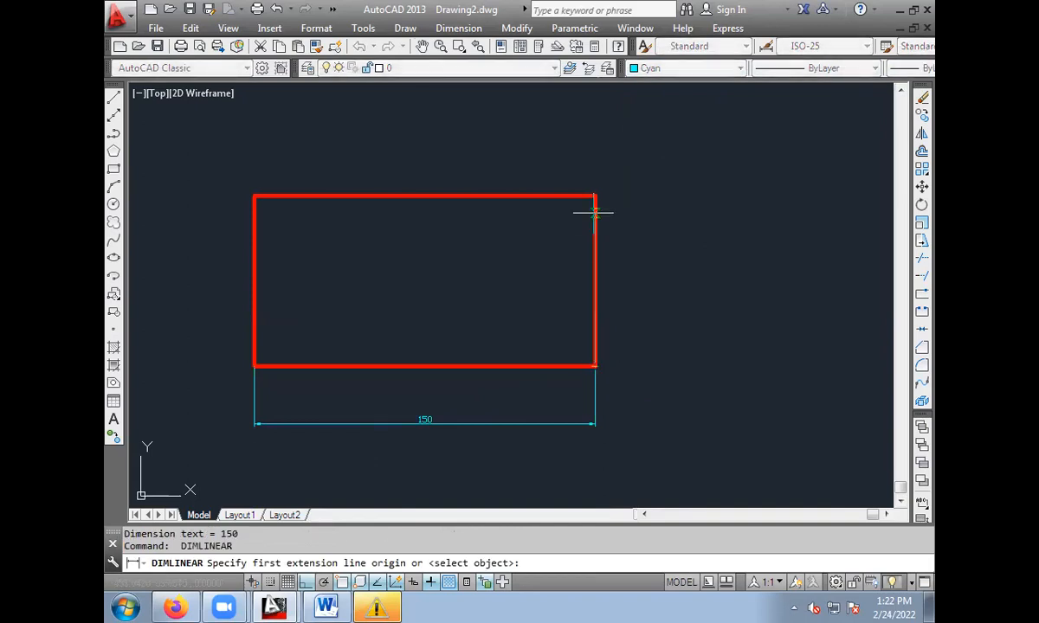
{"action": "left_click", "coordinate": [595, 196]}
{"action": "left_click", "coordinate": [669, 260]}
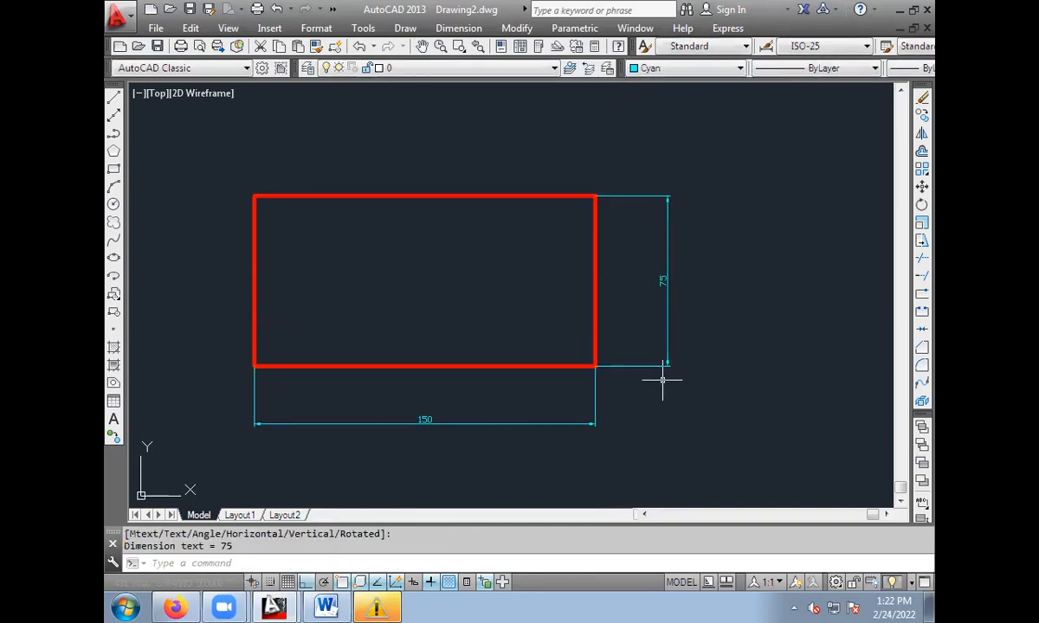
{"action": "scroll", "coordinate": [664, 316], "scroll_direction": "up", "scroll_amount": 2}
{"action": "mouse_move", "coordinate": [610, 339]}
{"action": "middle_mouse_down"}
{"action": "mouse_move", "coordinate": [660, 345]}
{"action": "mouse_move", "coordinate": [738, 310]}
{"action": "mouse_move", "coordinate": [755, 318]}
{"action": "mouse_move", "coordinate": [759, 342]}
{"action": "middle_mouse_up"}
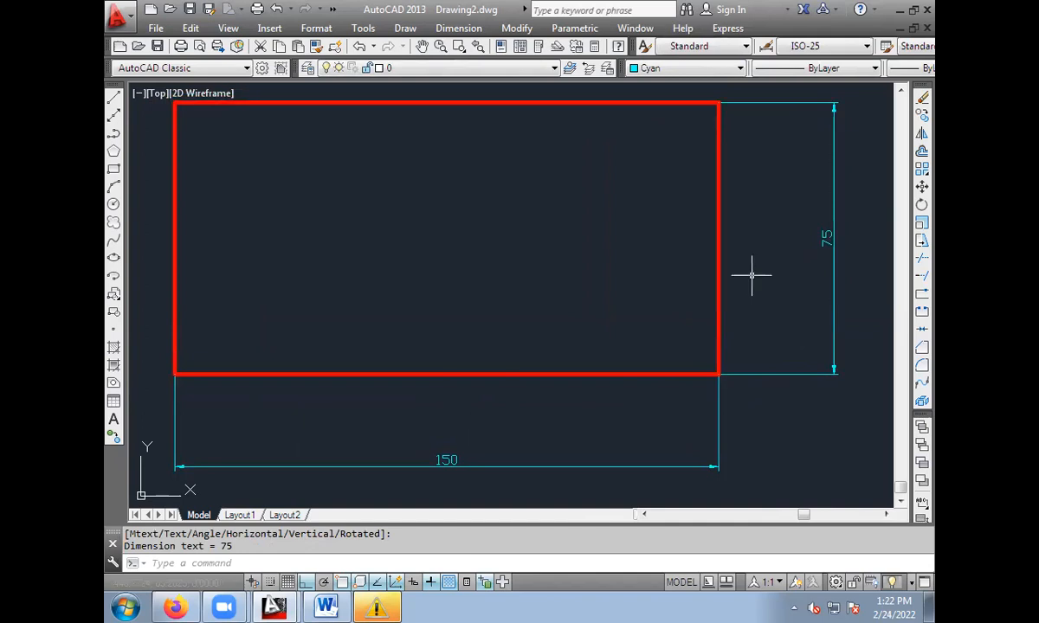
Erase the red rectangle together with its two linear dimensions.
{"action": "scroll", "coordinate": [645, 277], "scroll_direction": "down", "scroll_amount": 3}
{"action": "left_click", "coordinate": [416, 184]}
{"action": "left_click", "coordinate": [743, 405]}
{"action": "key", "text": "Delete"}
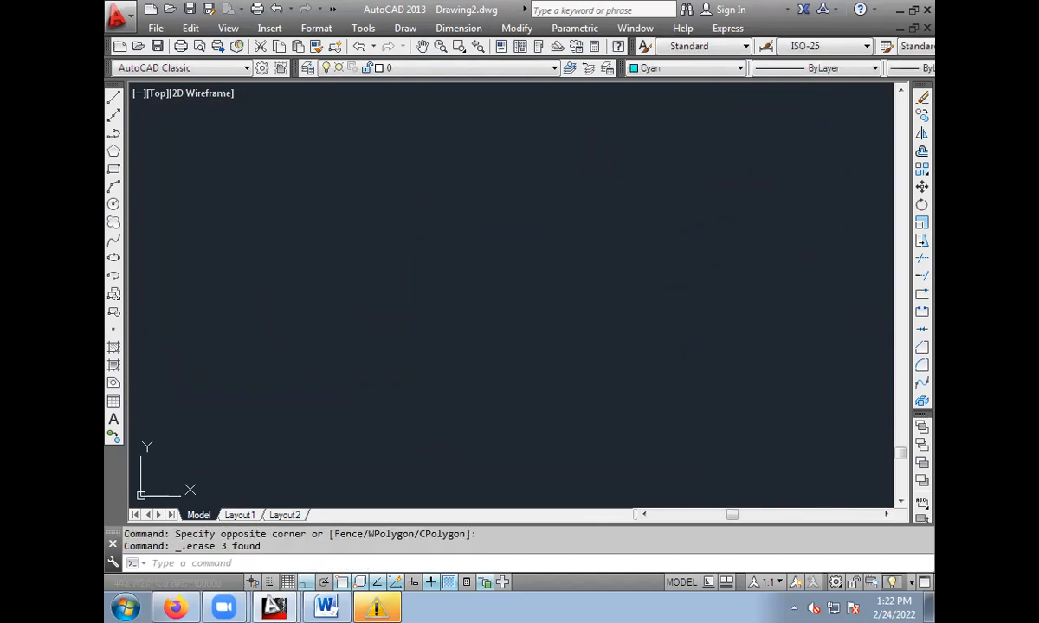
Draw a shallow arc through three points, rising from its lower-left start point to its upper-right end point.
{"action": "left_click", "coordinate": [114, 188]}
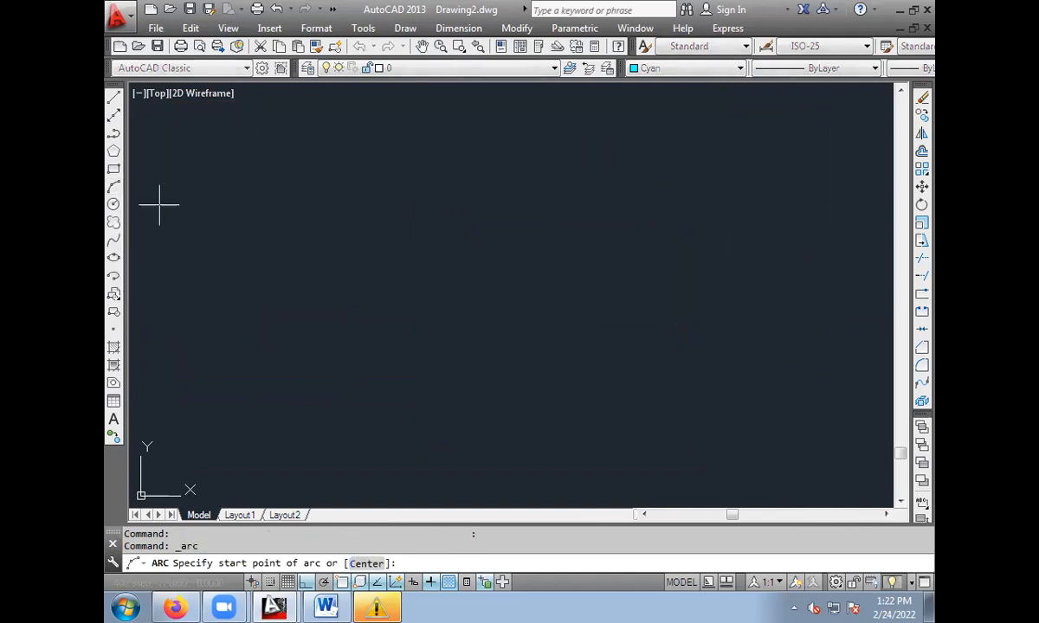
{"action": "left_click", "coordinate": [248, 353]}
{"action": "left_click", "coordinate": [381, 281]}
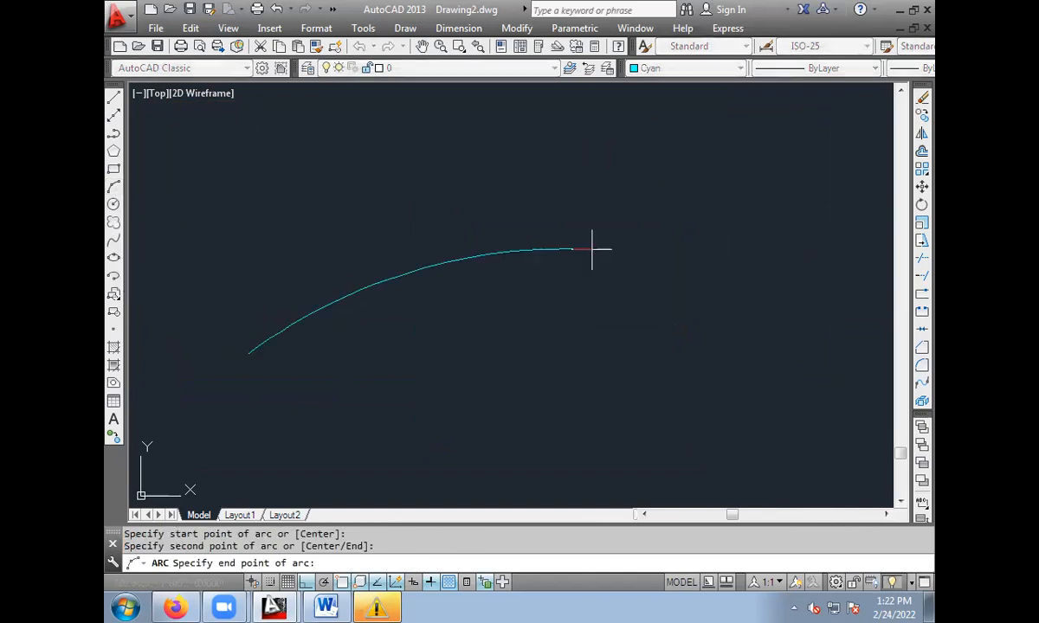
{"action": "left_click", "coordinate": [594, 249]}
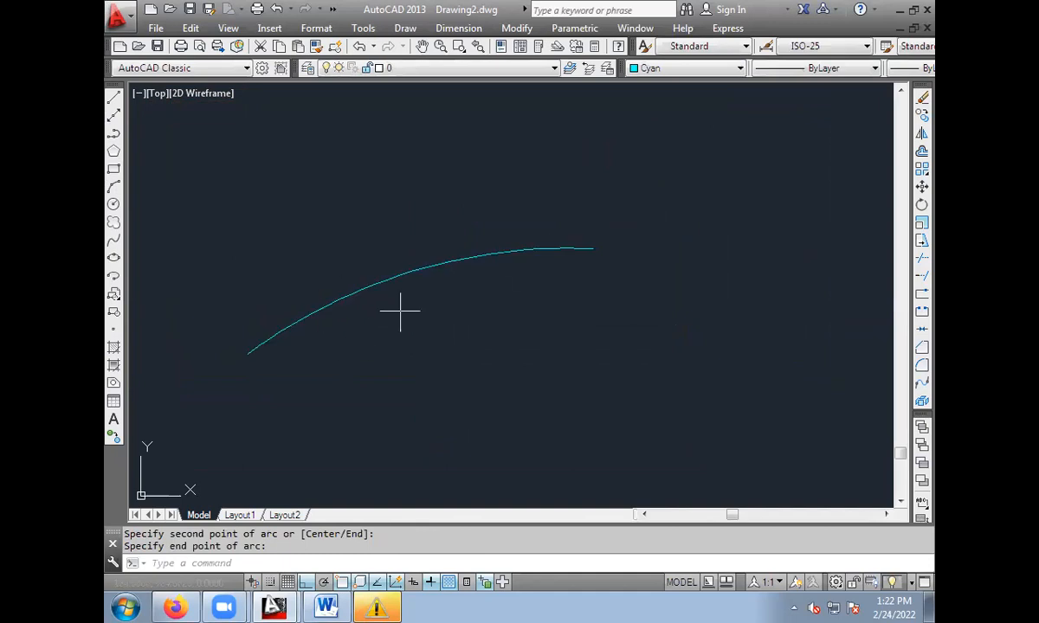
Erase the arc and draw a circle by centre point with a radius of about 60.6.
{"action": "left_click", "coordinate": [396, 274]}
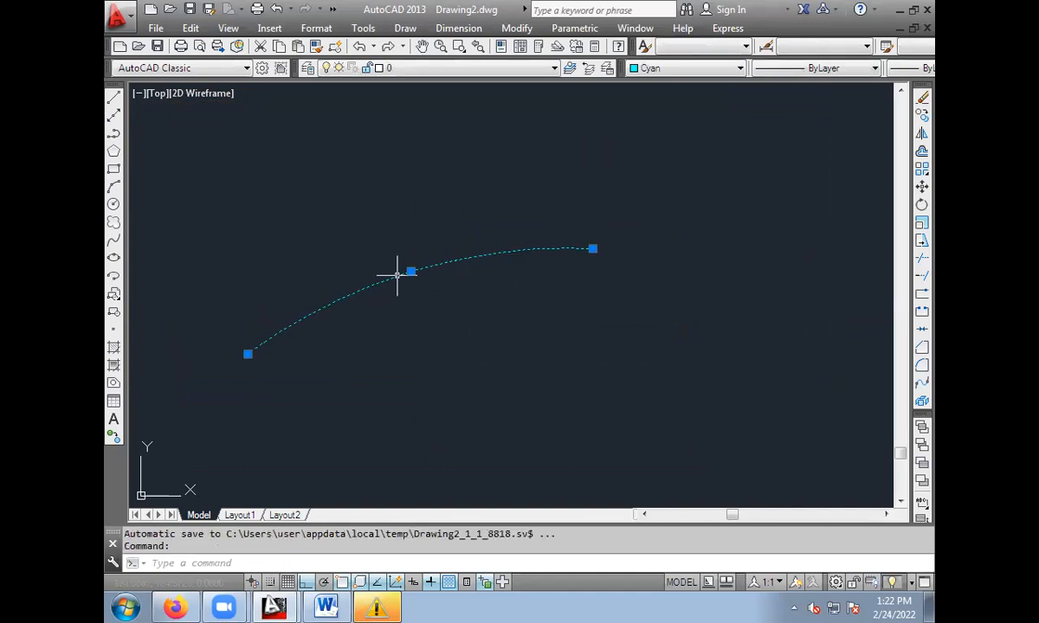
{"action": "key", "text": "Delete"}
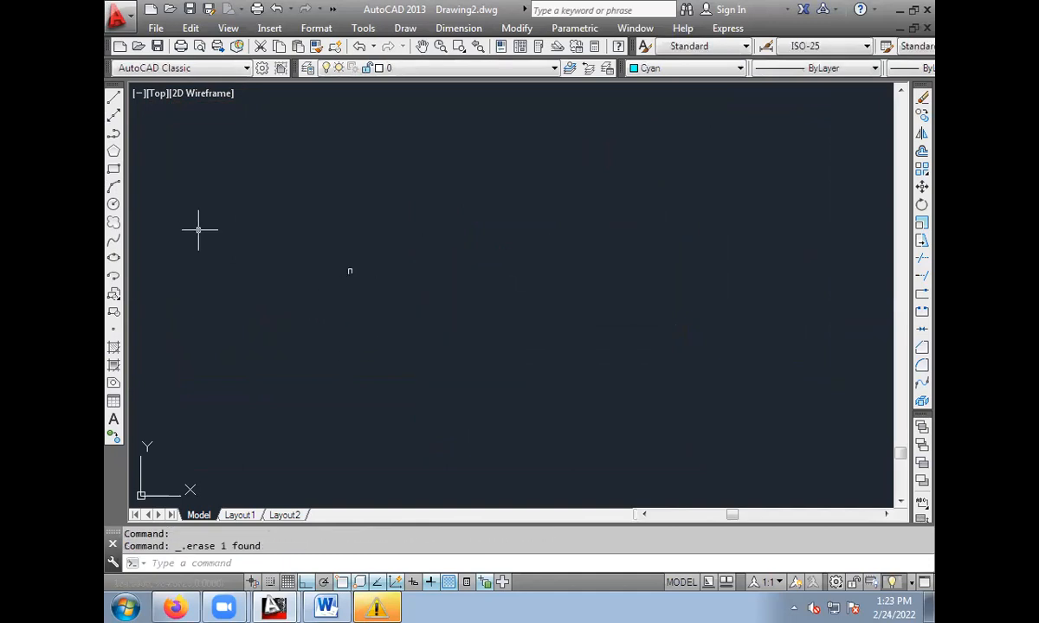
{"action": "left_click", "coordinate": [114, 205]}
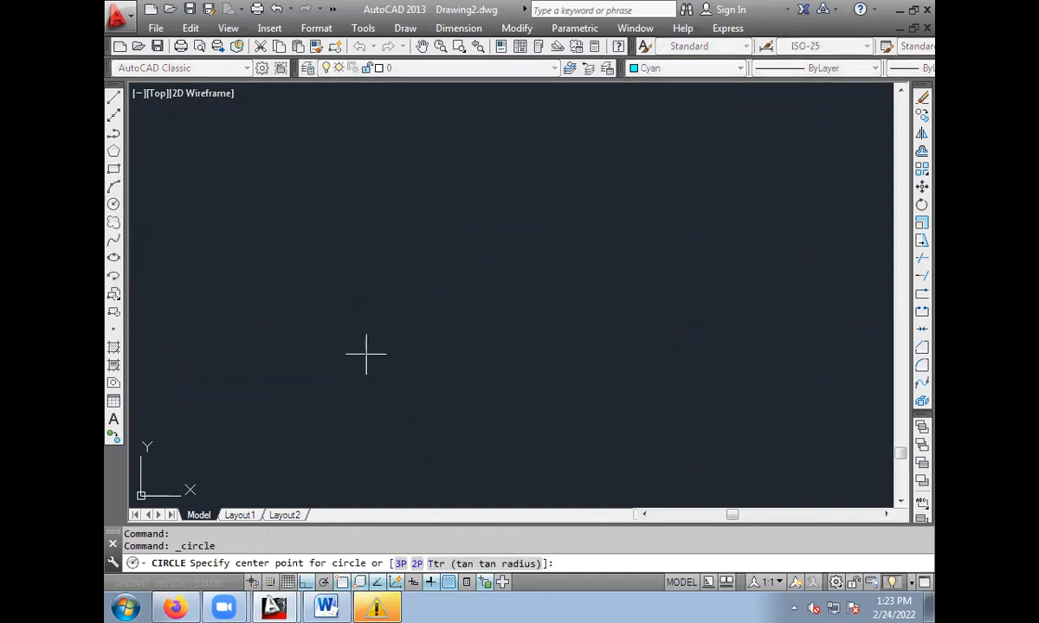
{"action": "left_click", "coordinate": [395, 265]}
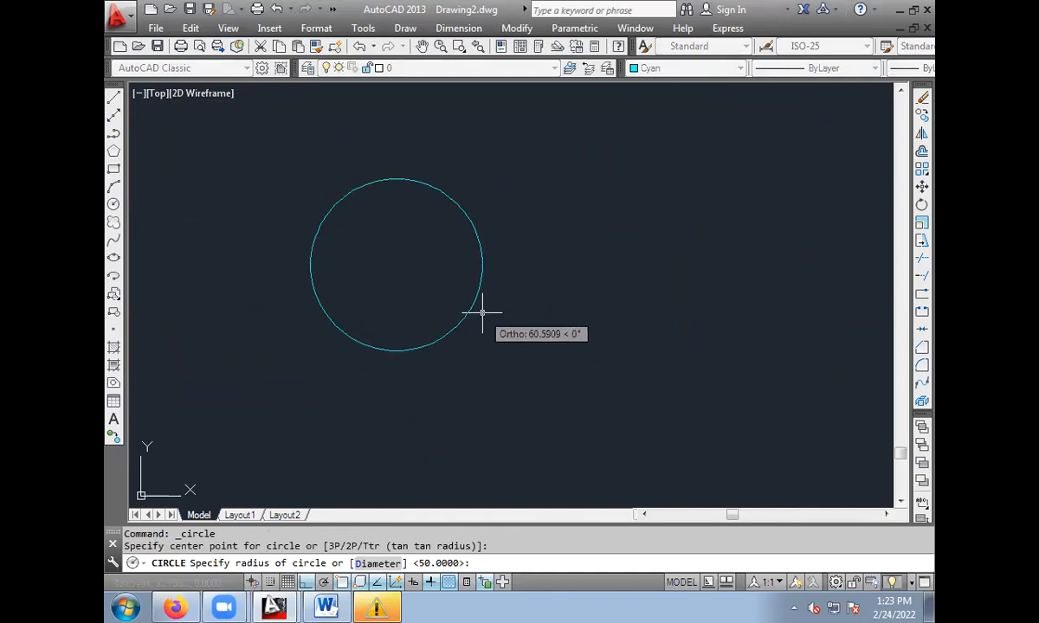
{"action": "left_click", "coordinate": [479, 308]}
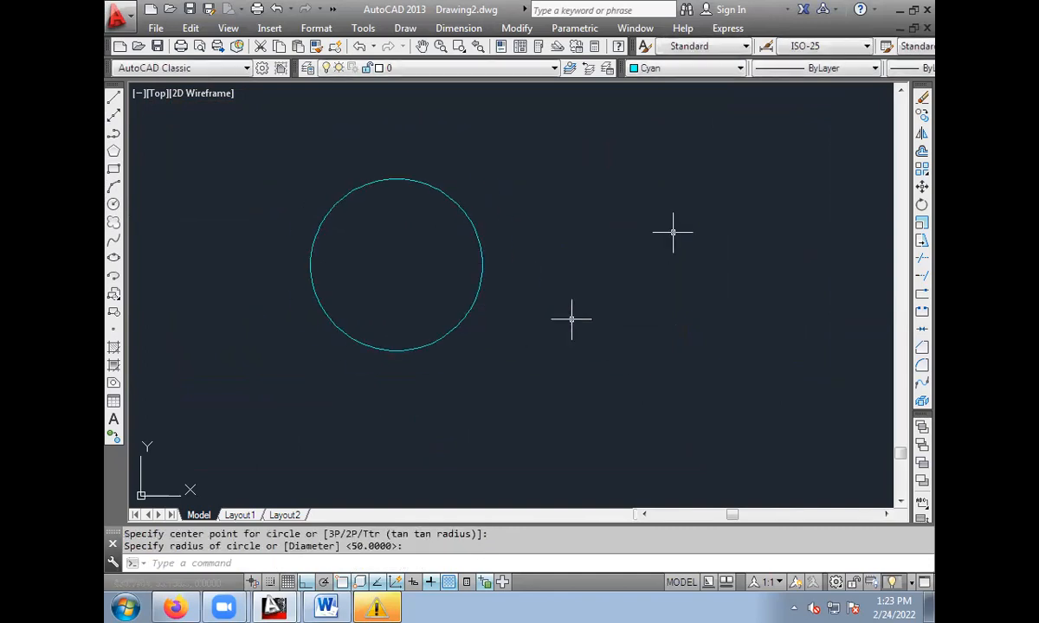
Erase the circle and draw a new one by centre point using the Diameter option with a value of 150.
{"action": "left_click", "coordinate": [461, 208]}
{"action": "key", "text": "Delete"}
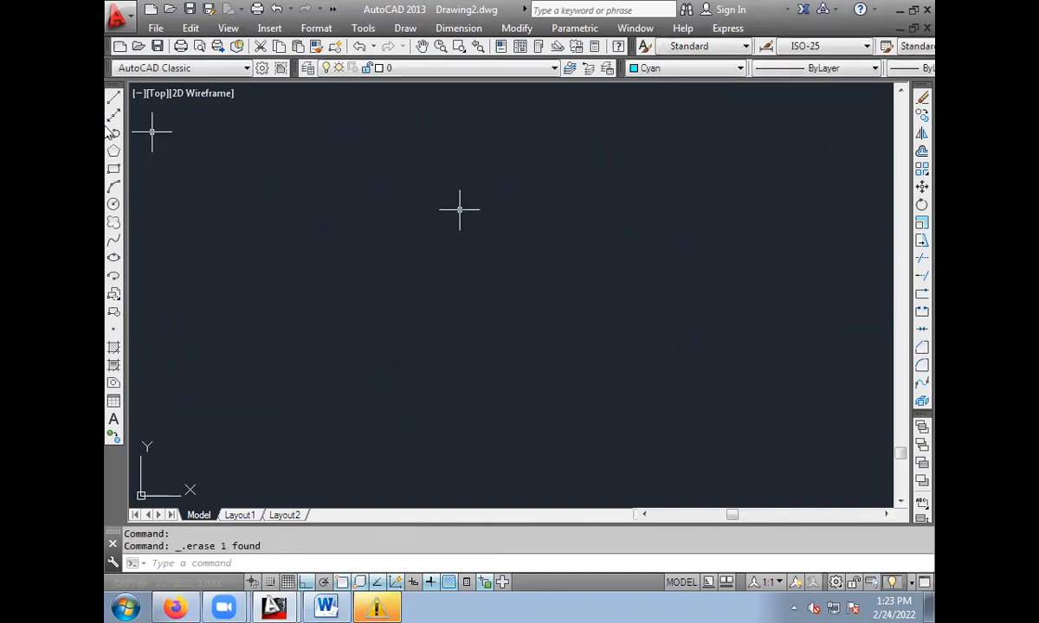
{"action": "left_click", "coordinate": [114, 205]}
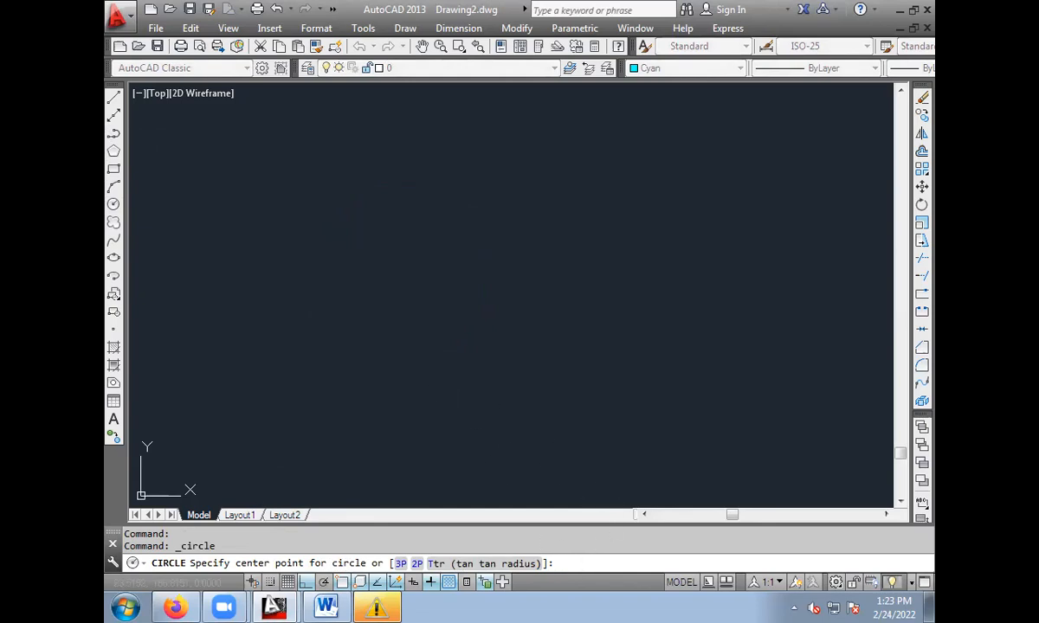
{"action": "left_click", "coordinate": [475, 338]}
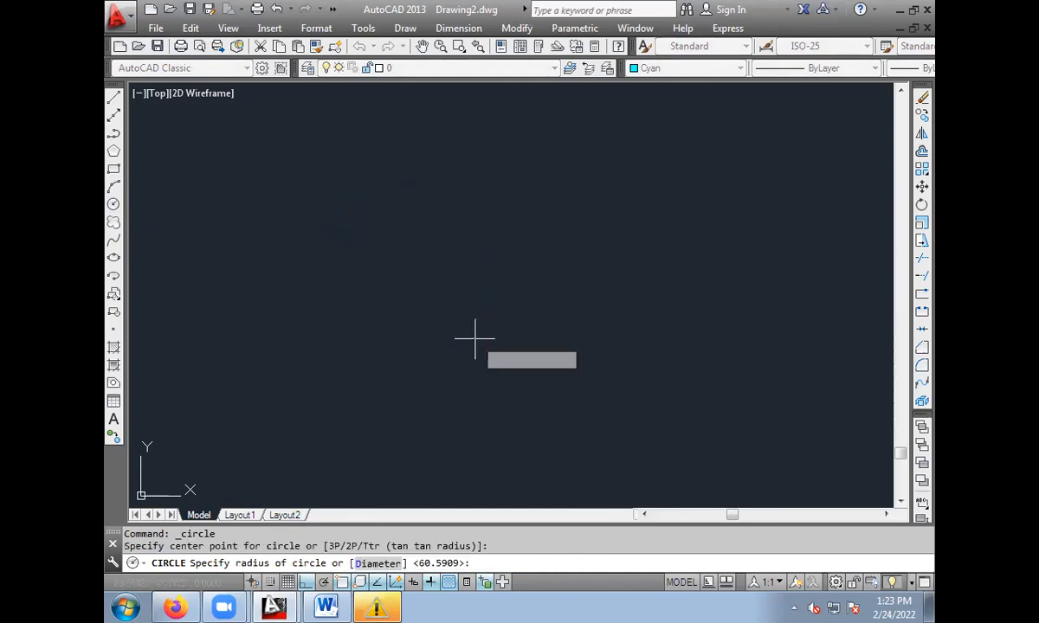
{"action": "left_click", "coordinate": [377, 564]}
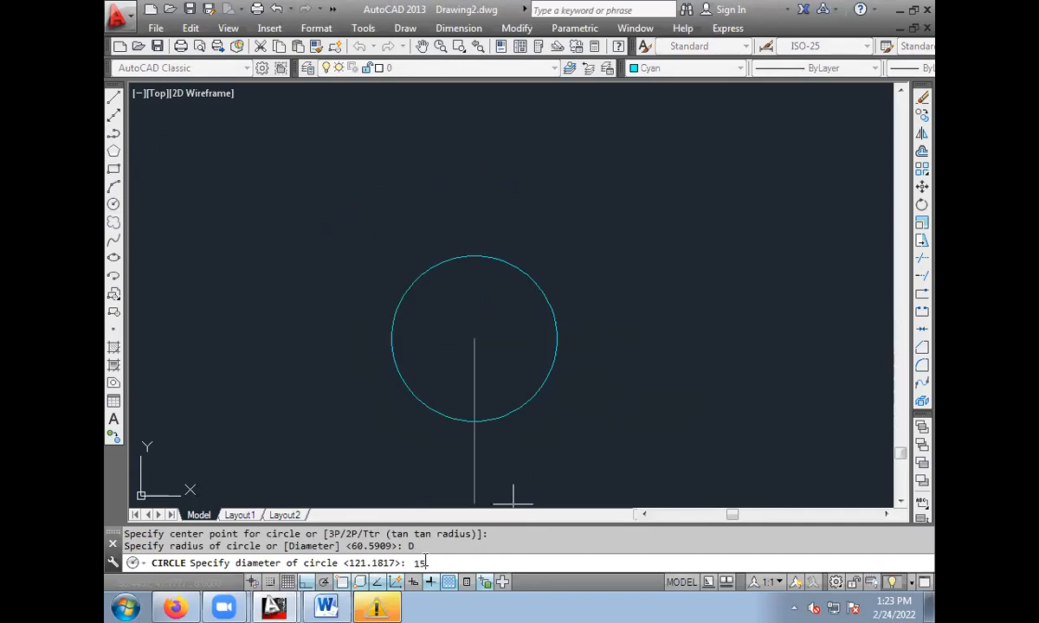
{"action": "key", "text": "Return"}
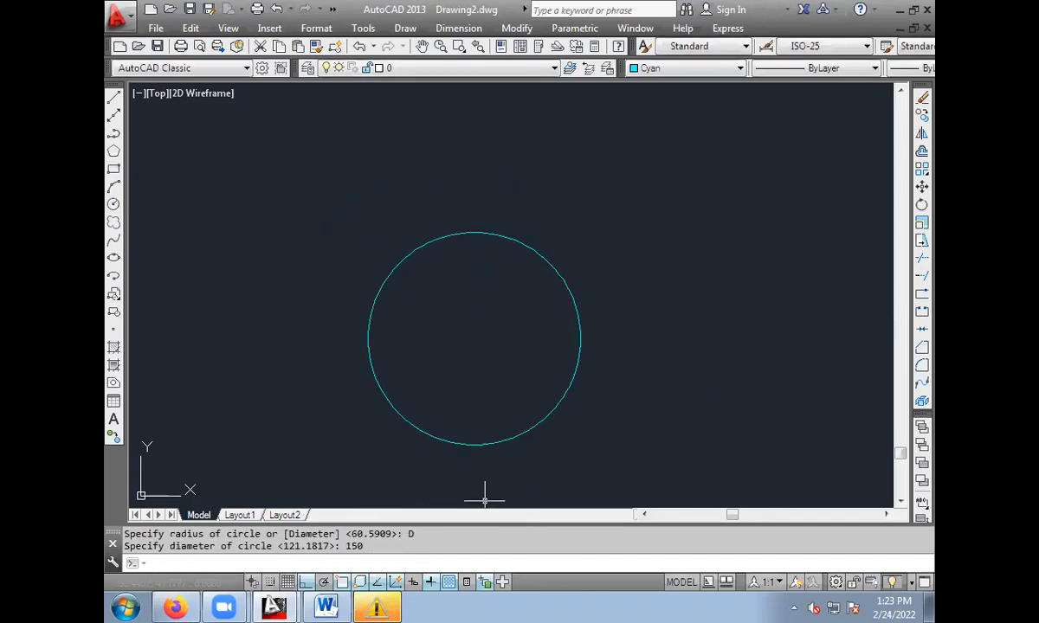
Add a diameter dimension to the circle and place its text outside, to the upper right of the circle.
{"action": "middle_click_drag", "start_coordinate": [481, 309], "coordinate": [428, 280]}
{"action": "left_click", "coordinate": [458, 28]}
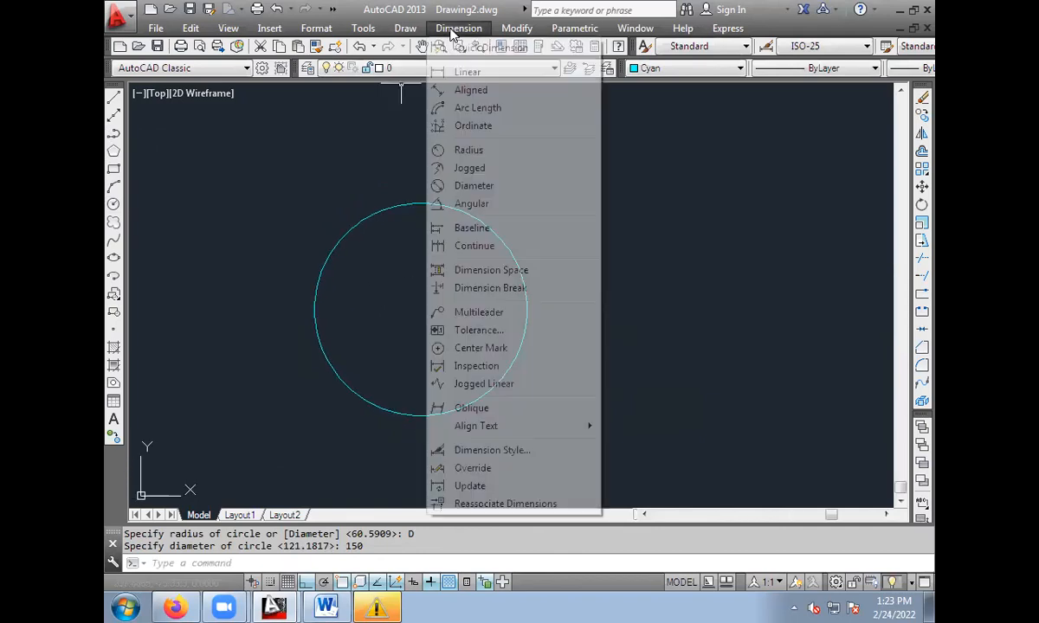
{"action": "left_click", "coordinate": [460, 187]}
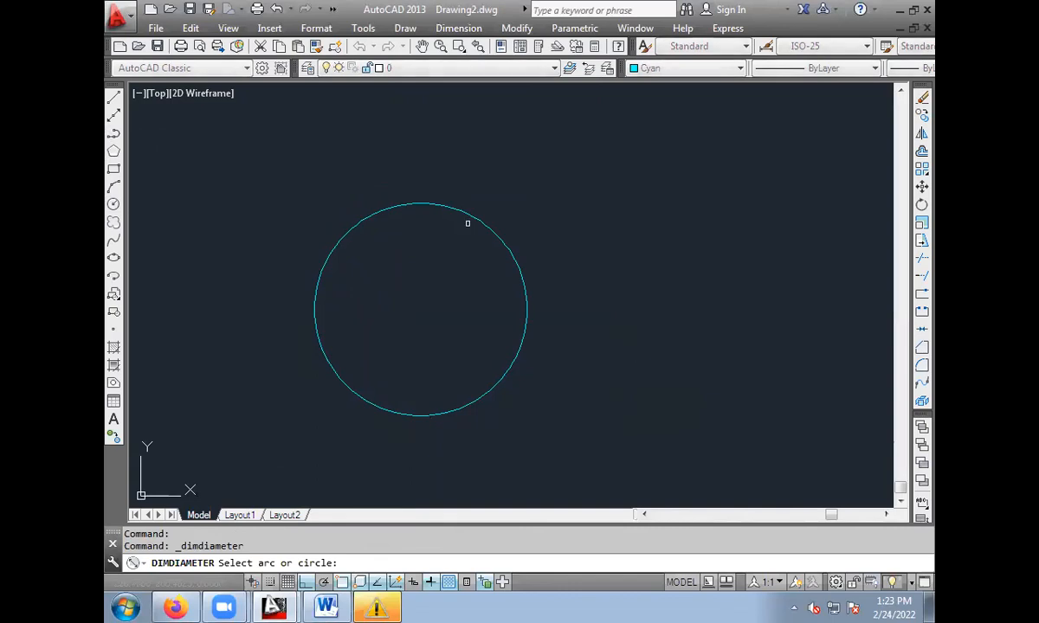
{"action": "left_click", "coordinate": [459, 210]}
{"action": "left_click", "coordinate": [597, 202]}
{"action": "scroll", "coordinate": [597, 203], "scroll_direction": "up", "scroll_amount": 4}
{"action": "scroll", "coordinate": [534, 260], "scroll_direction": "down", "scroll_amount": 2}
{"action": "mouse_move", "coordinate": [529, 296]}
{"action": "middle_mouse_down"}
{"action": "mouse_move", "coordinate": [721, 229]}
{"action": "mouse_move", "coordinate": [680, 188]}
{"action": "middle_mouse_up"}
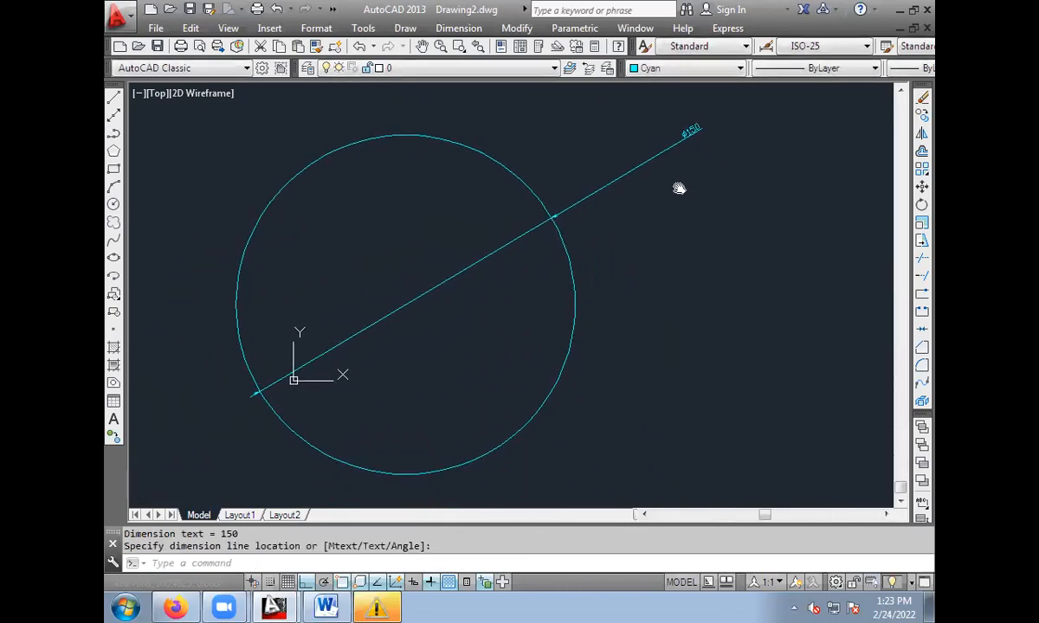
Erase the diameter dimension and the 150-diameter circle.
{"action": "left_click", "coordinate": [668, 147]}
{"action": "key", "text": "Delete"}
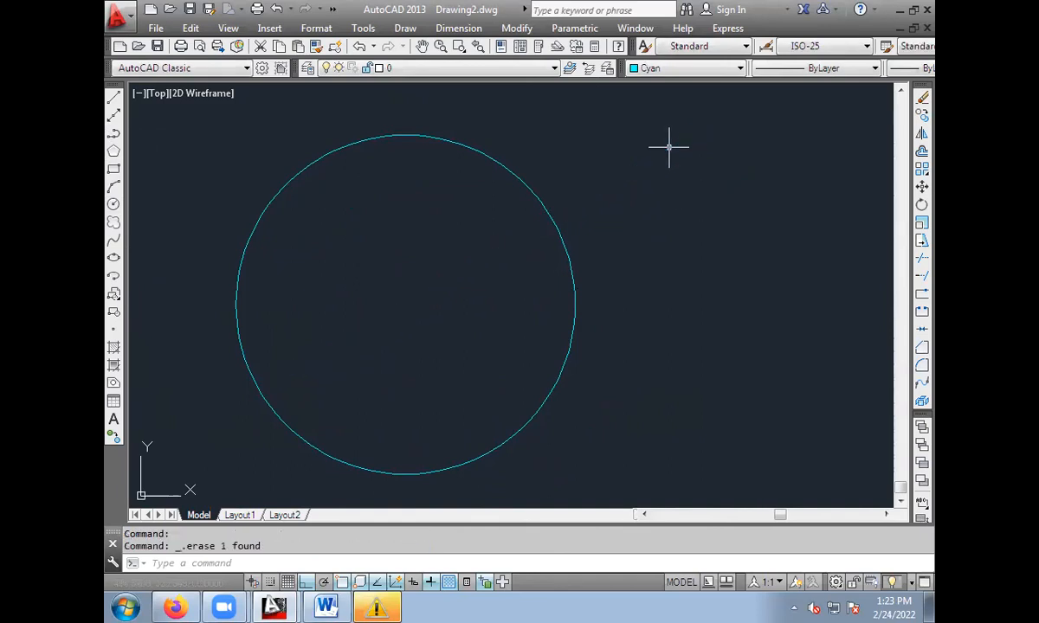
{"action": "left_click", "coordinate": [541, 202]}
{"action": "key", "text": "Delete"}
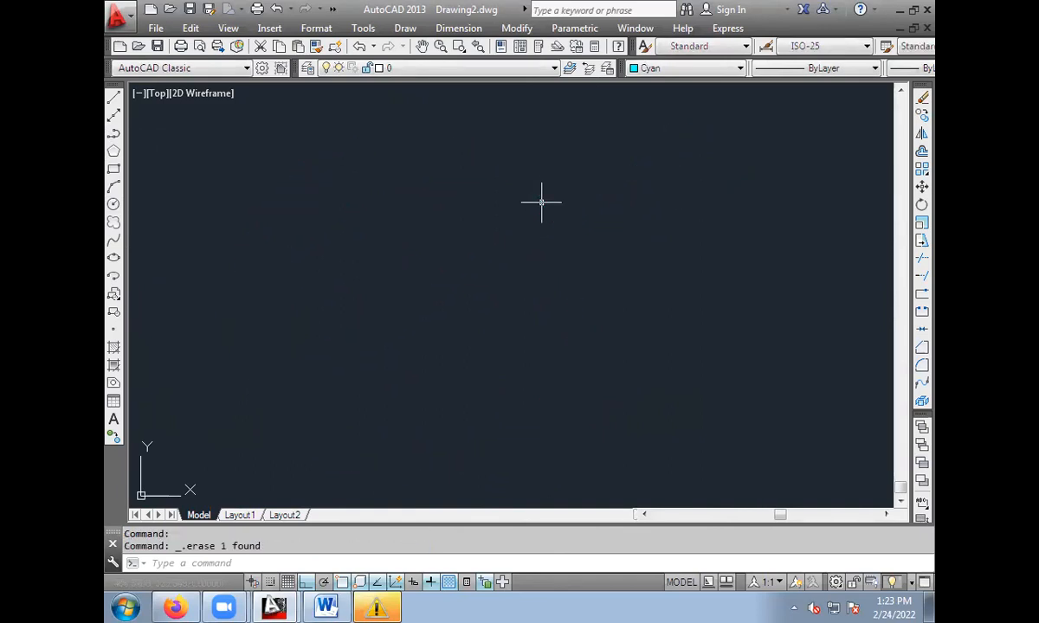
Draw a circle with the 3P option through three picked points, with a radius of about 75.6.
{"action": "left_click", "coordinate": [113, 204]}
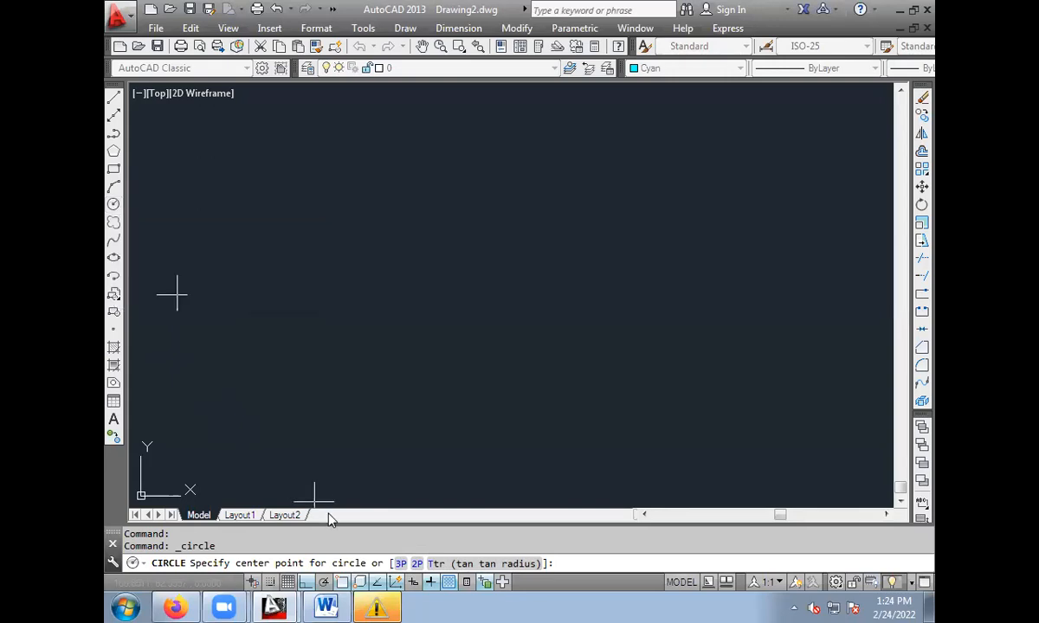
{"action": "left_click", "coordinate": [400, 564]}
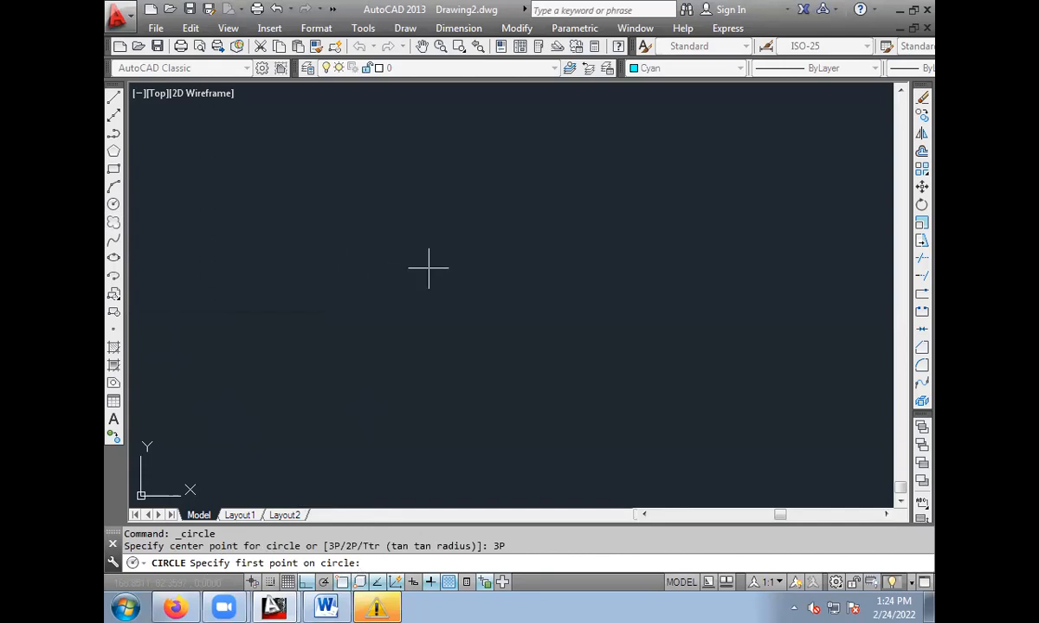
{"action": "left_click", "coordinate": [343, 235]}
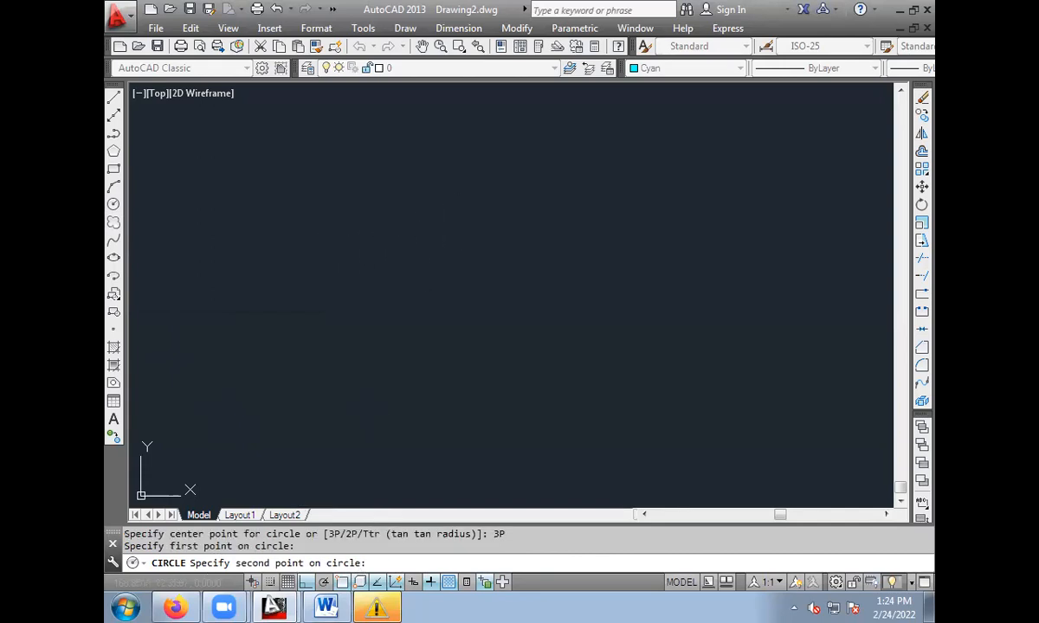
{"action": "left_click", "coordinate": [628, 162]}
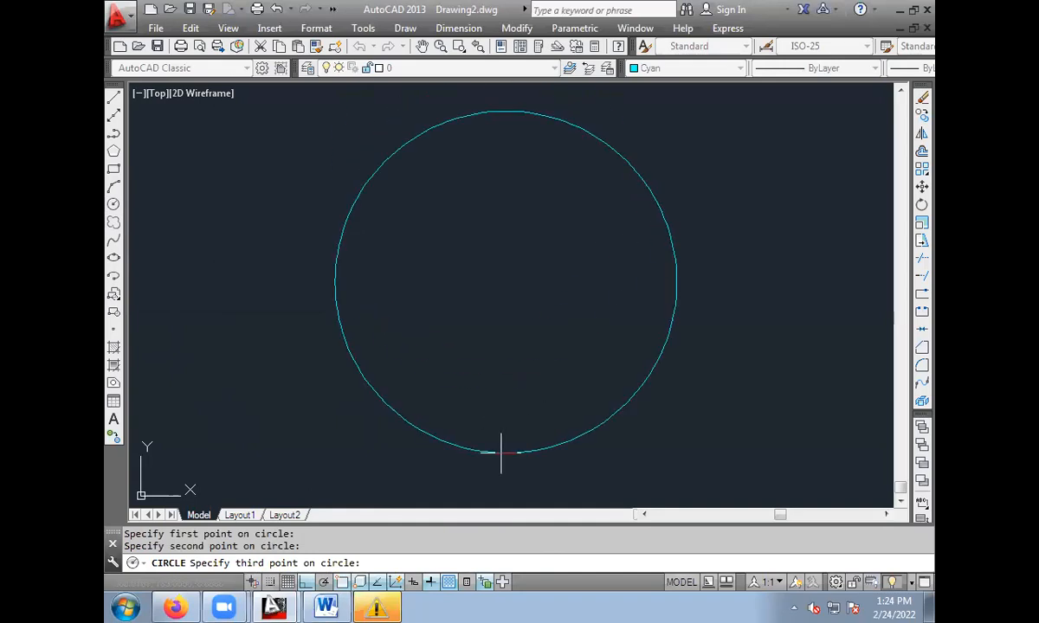
{"action": "left_click", "coordinate": [503, 449]}
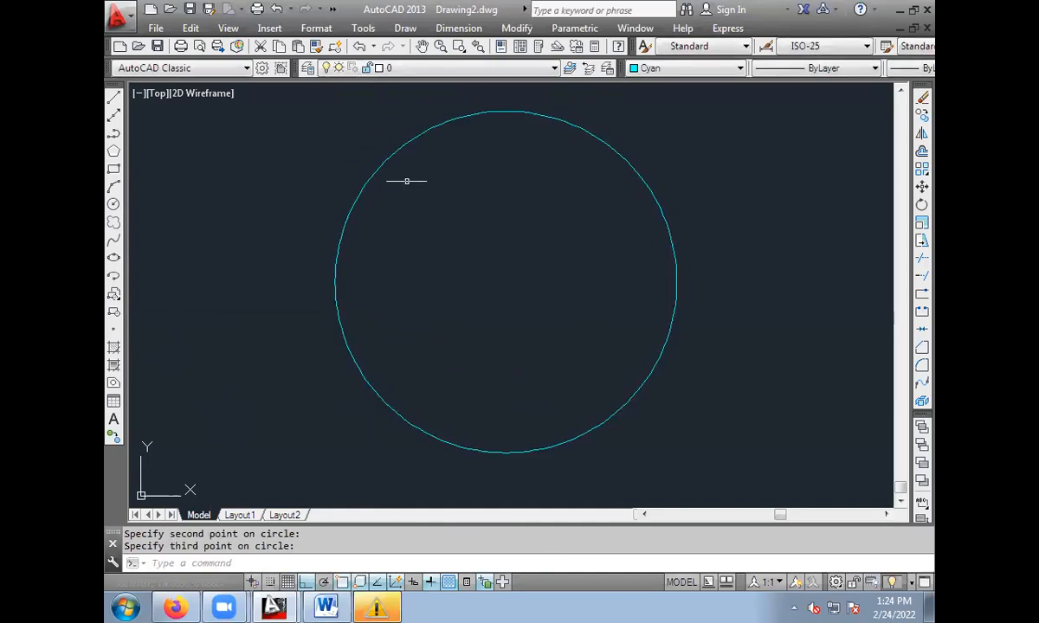
Erase the three-point circle with a selection window.
{"action": "scroll", "coordinate": [381, 207], "scroll_direction": "up", "scroll_amount": 2}
{"action": "scroll", "coordinate": [399, 232], "scroll_direction": "down", "scroll_amount": 4}
{"action": "left_click", "coordinate": [281, 127]}
{"action": "left_click", "coordinate": [670, 418]}
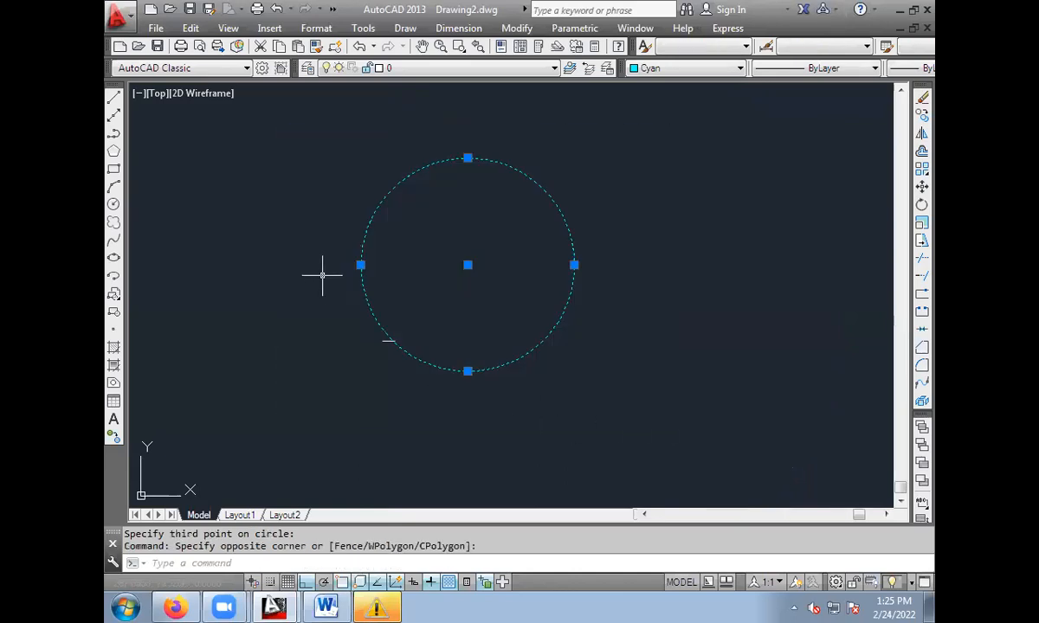
{"action": "key", "text": "Delete"}
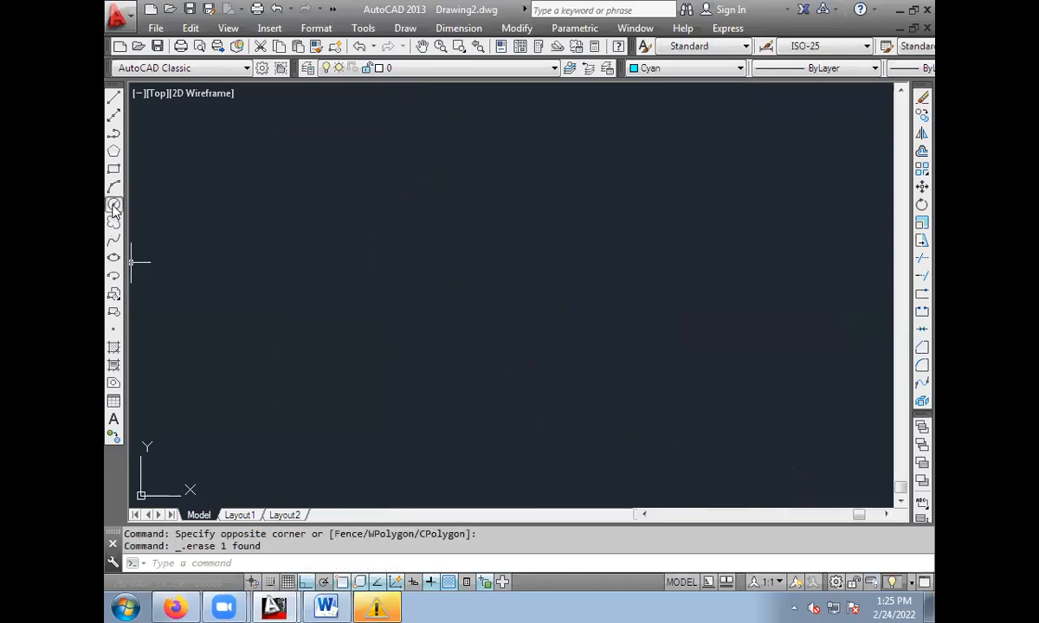
Draw a circle by centre point with a radius of about 97, and erase it.
{"action": "left_click", "coordinate": [113, 206]}
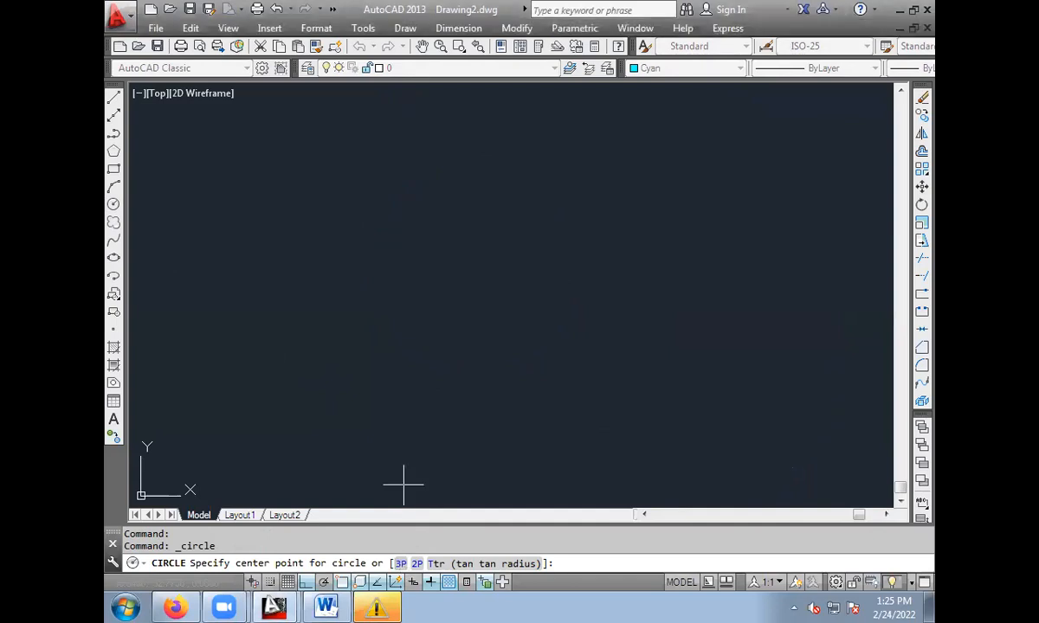
{"action": "left_click", "coordinate": [354, 221]}
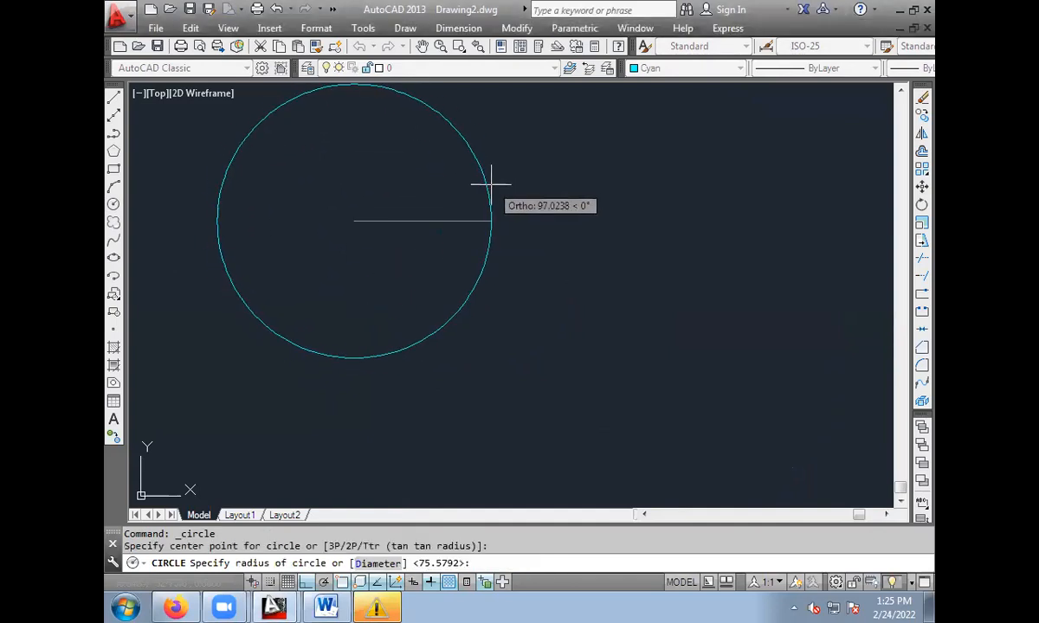
{"action": "left_click", "coordinate": [491, 184]}
{"action": "left_click", "coordinate": [424, 336]}
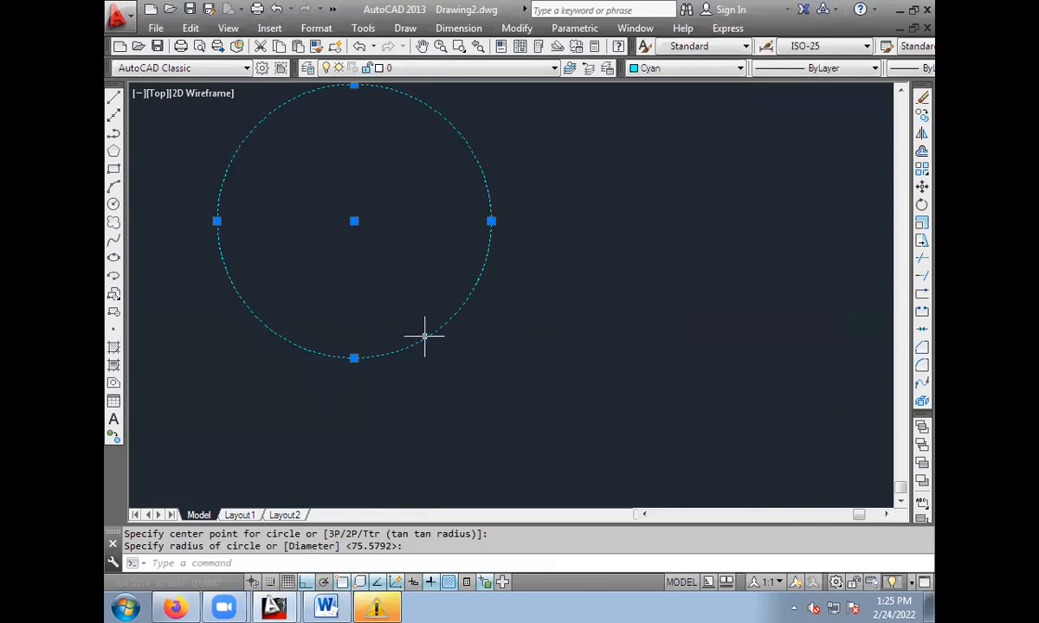
{"action": "key", "text": "Delete"}
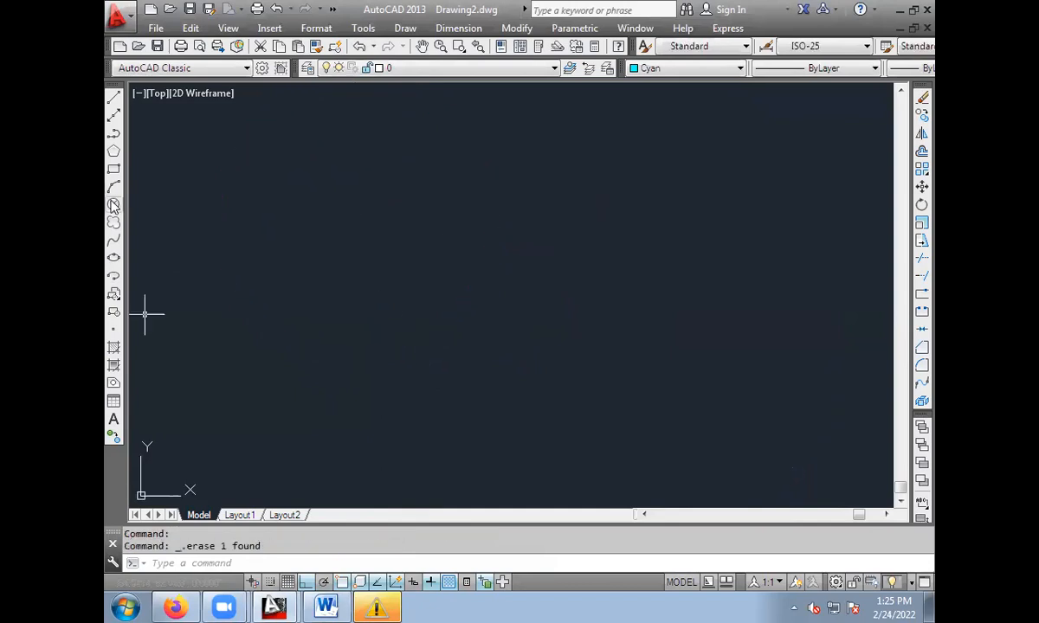
Draw another 3P circle through points on its left side, upper right and lower right, and select it.
{"action": "left_click", "coordinate": [113, 204]}
{"action": "left_click", "coordinate": [400, 564]}
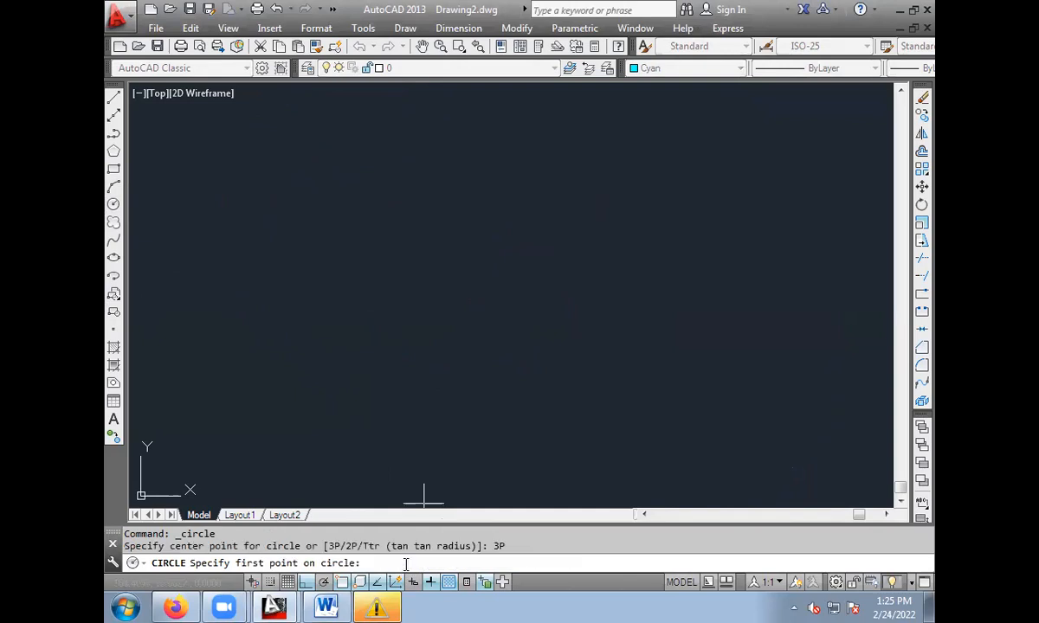
{"action": "left_click", "coordinate": [376, 297]}
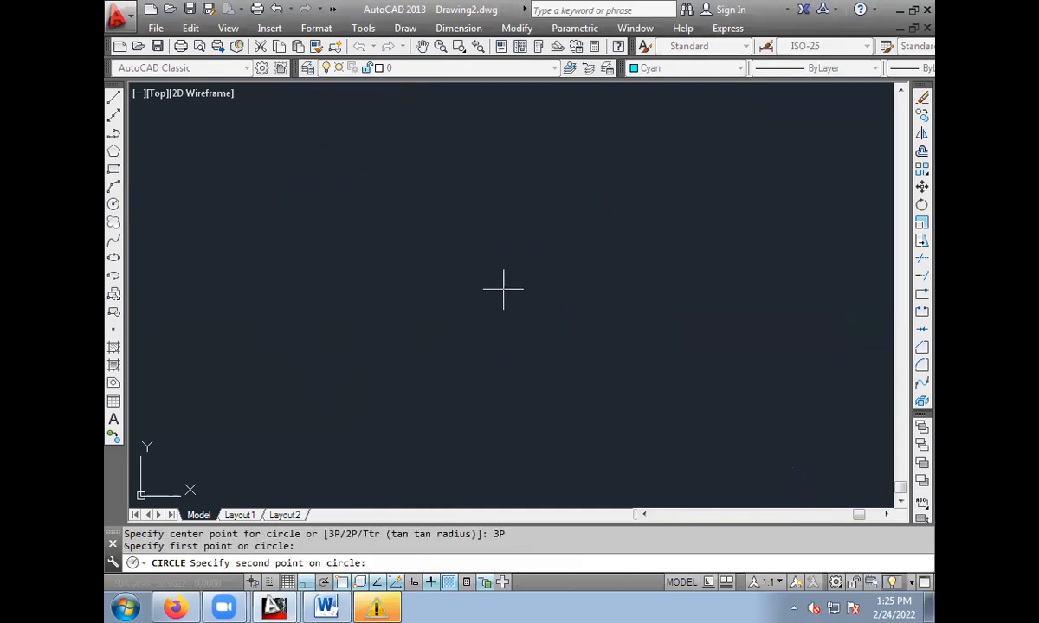
{"action": "left_click", "coordinate": [609, 187]}
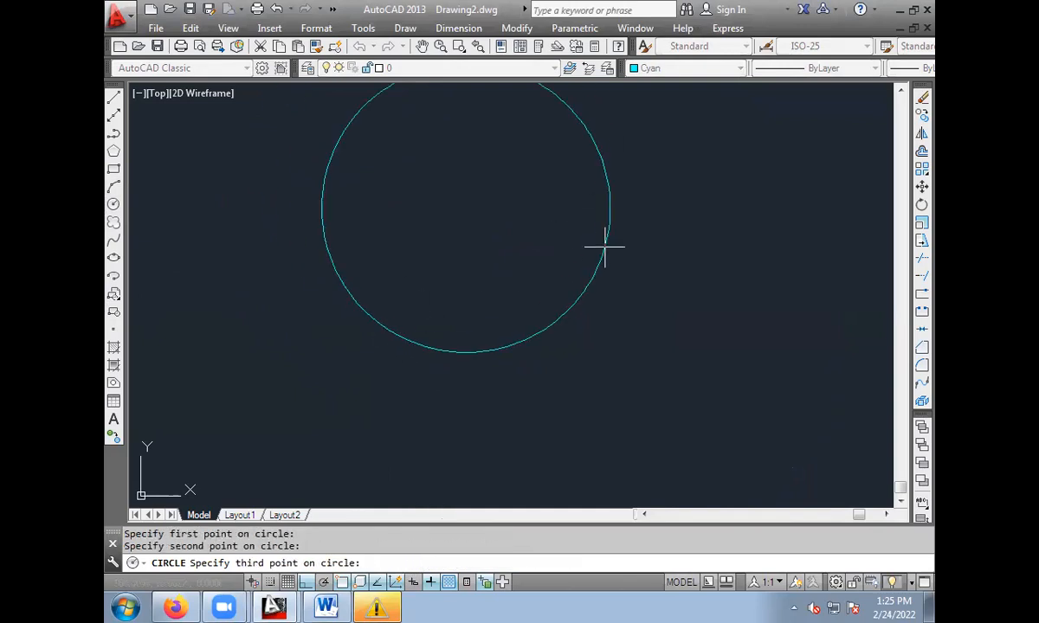
{"action": "left_click", "coordinate": [587, 480]}
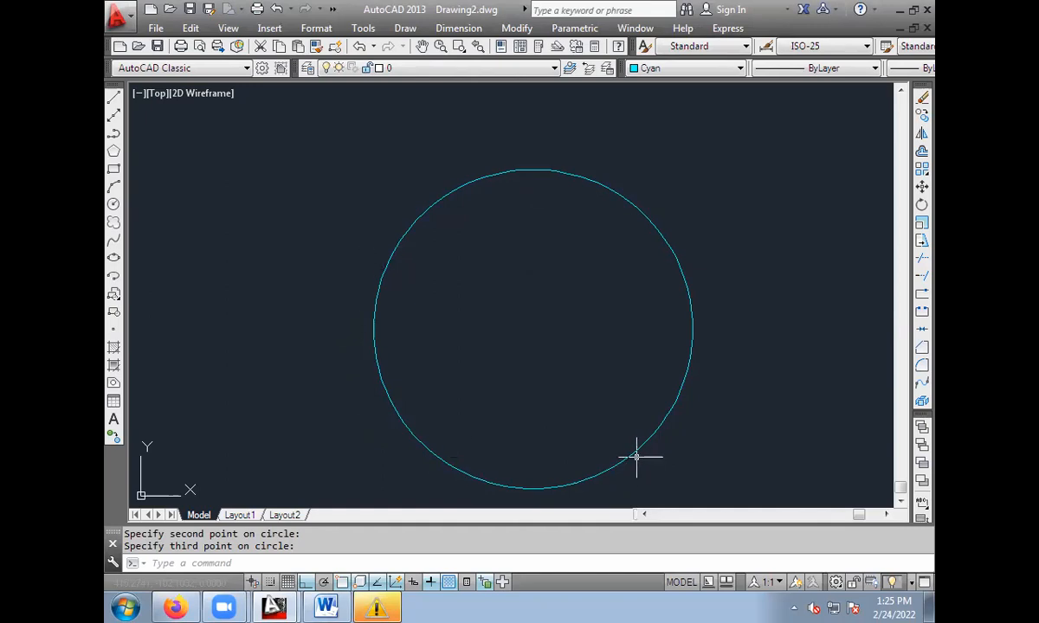
{"action": "left_click", "coordinate": [656, 429]}
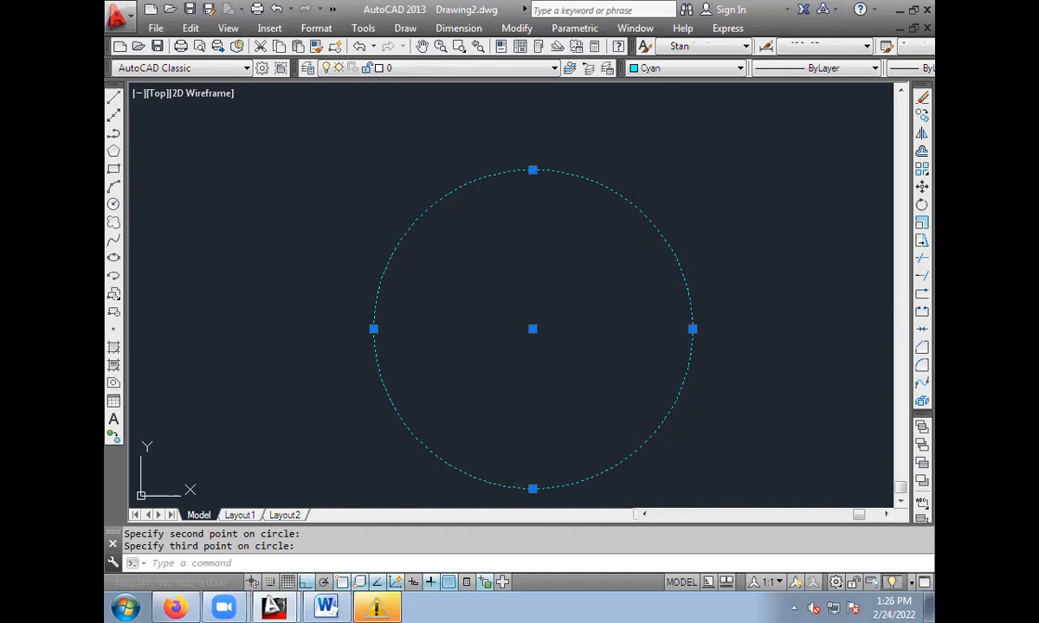
Erase the selected three-point circle and draw a circle with the 2P option between two roughly horizontal diameter end points.
{"action": "key", "text": "Delete"}
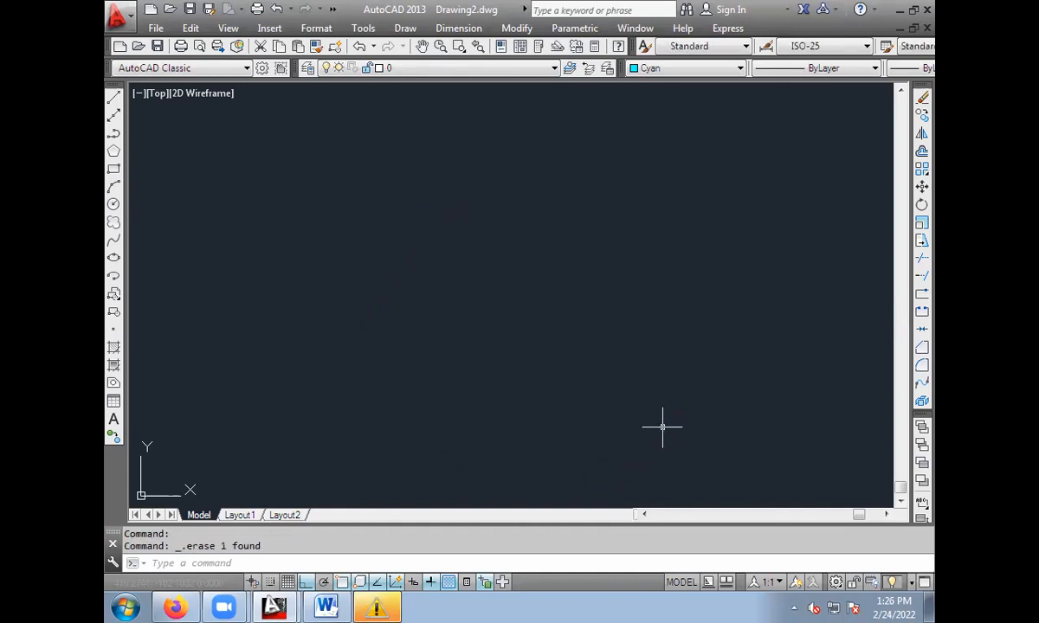
{"action": "left_click", "coordinate": [112, 203]}
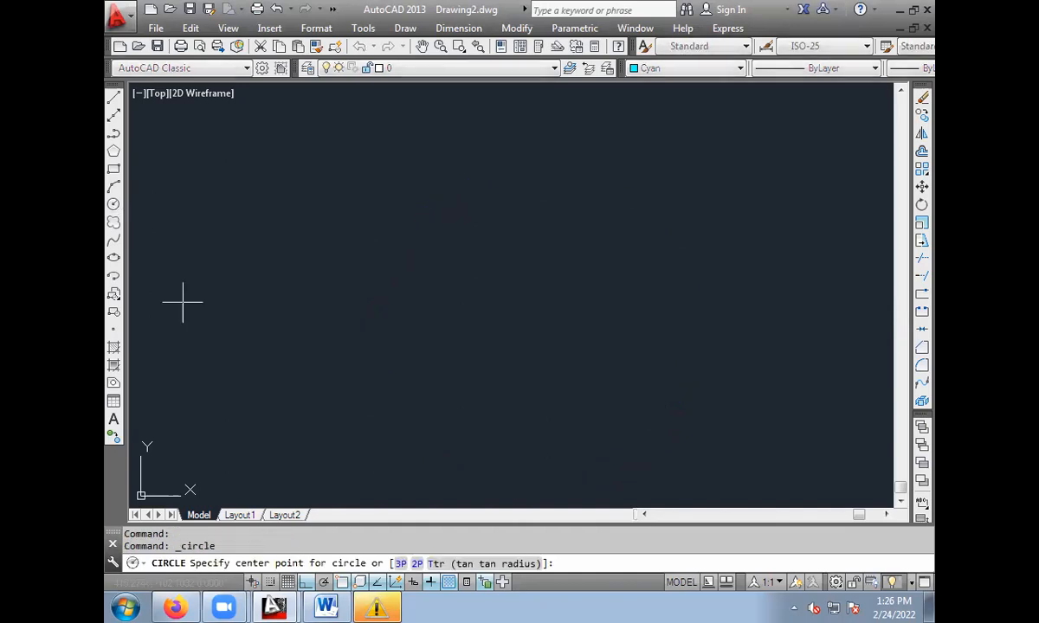
{"action": "left_click", "coordinate": [416, 563]}
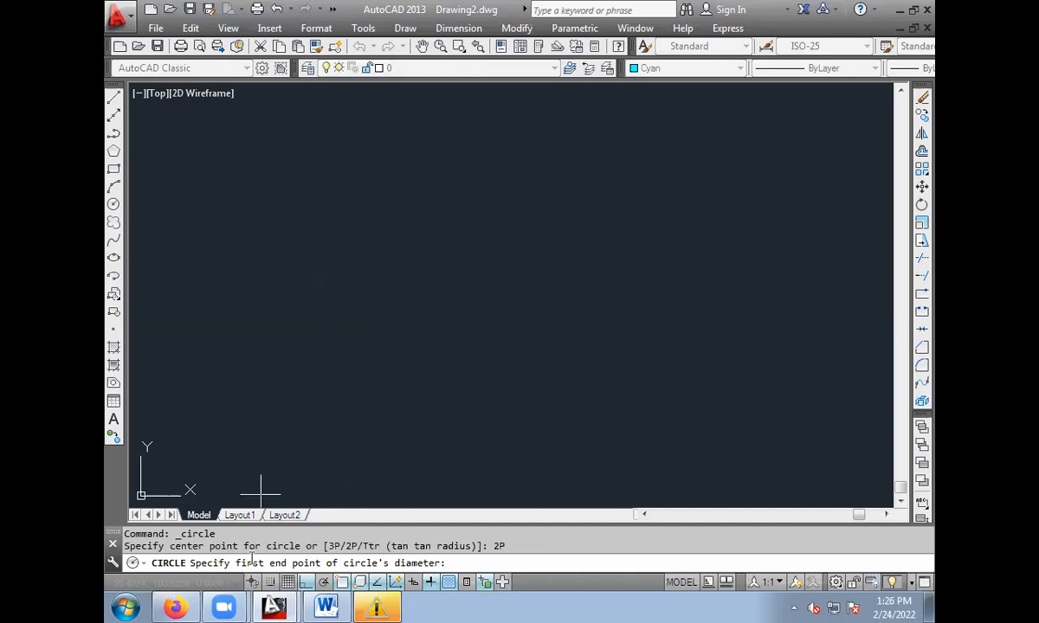
{"action": "left_click", "coordinate": [301, 295]}
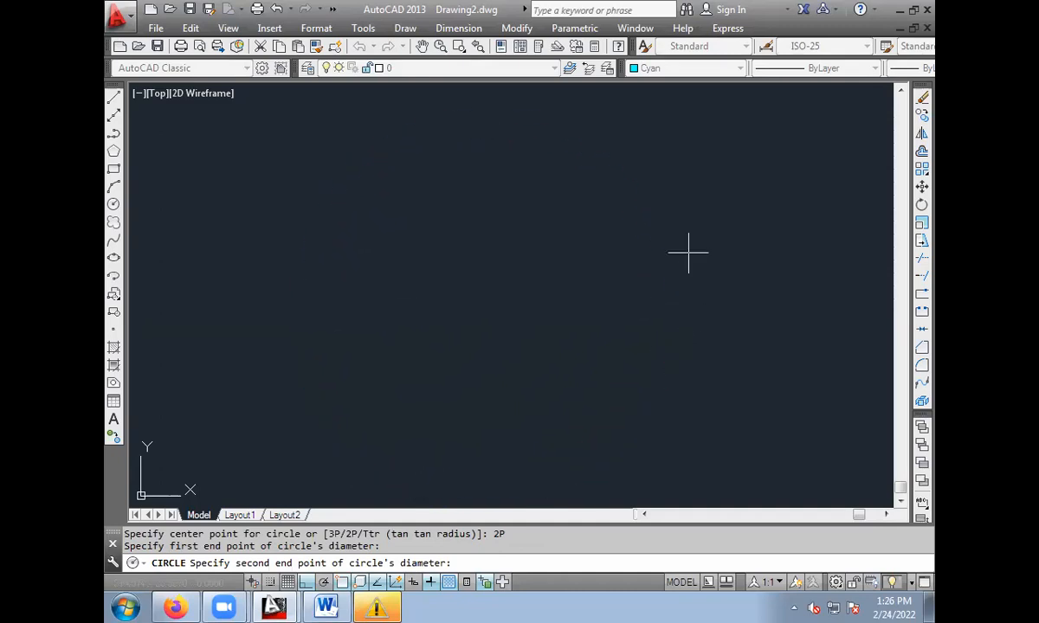
{"action": "left_click", "coordinate": [610, 302]}
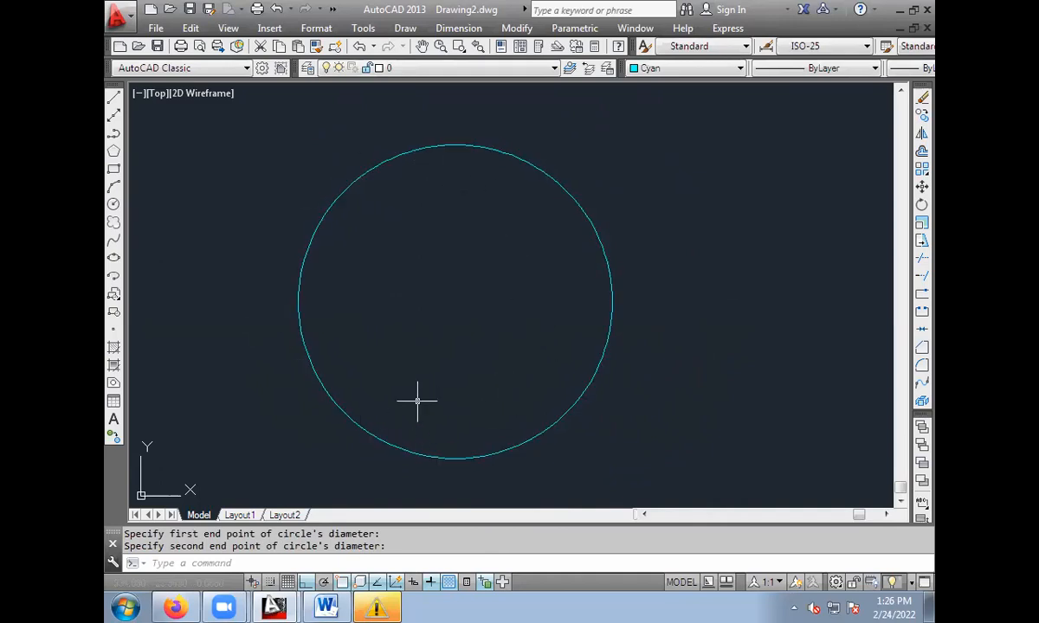
Erase the two-point circle and, with Ortho off, draw a single sloping line in the upper left of the drawing area.
{"action": "left_click", "coordinate": [609, 282]}
{"action": "key", "text": "Delete"}
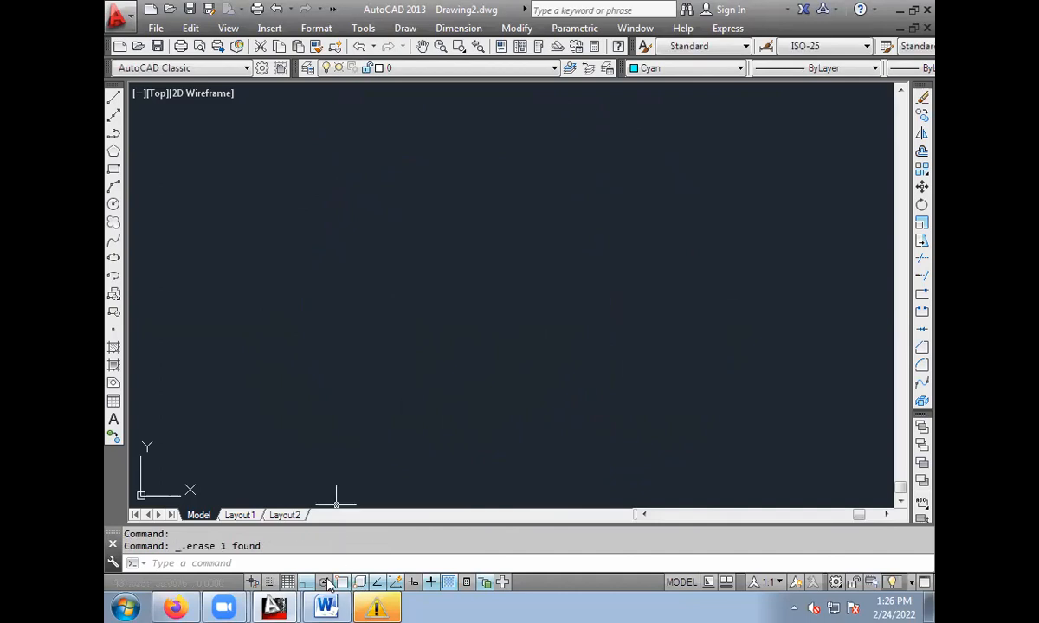
{"action": "left_click", "coordinate": [115, 97]}
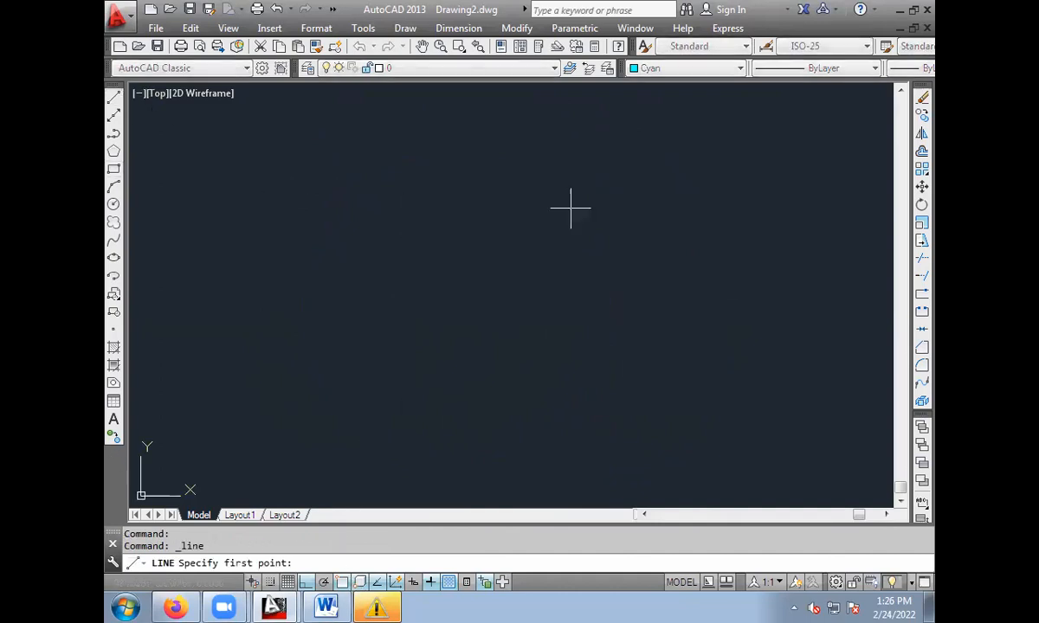
{"action": "left_click", "coordinate": [490, 161]}
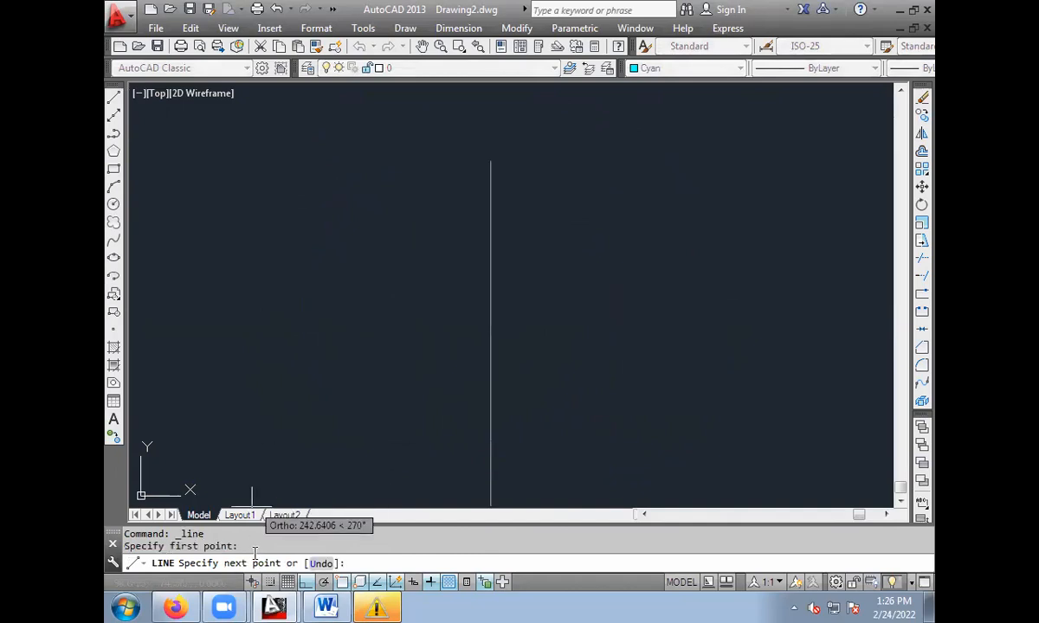
{"action": "key", "text": "F8"}
{"action": "left_click", "coordinate": [318, 267]}
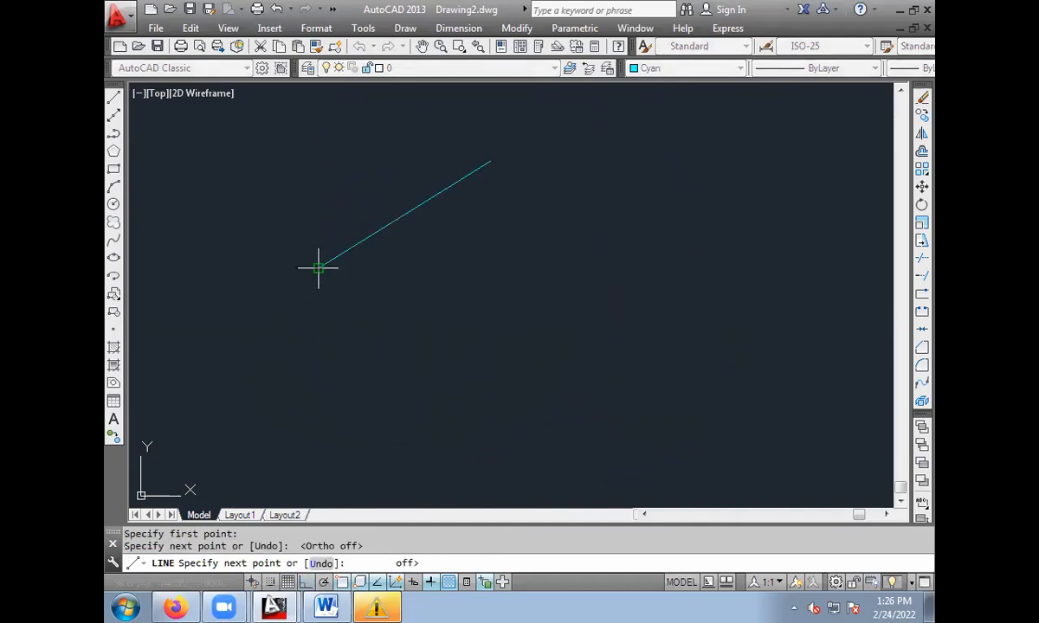
{"action": "key", "text": "Escape"}
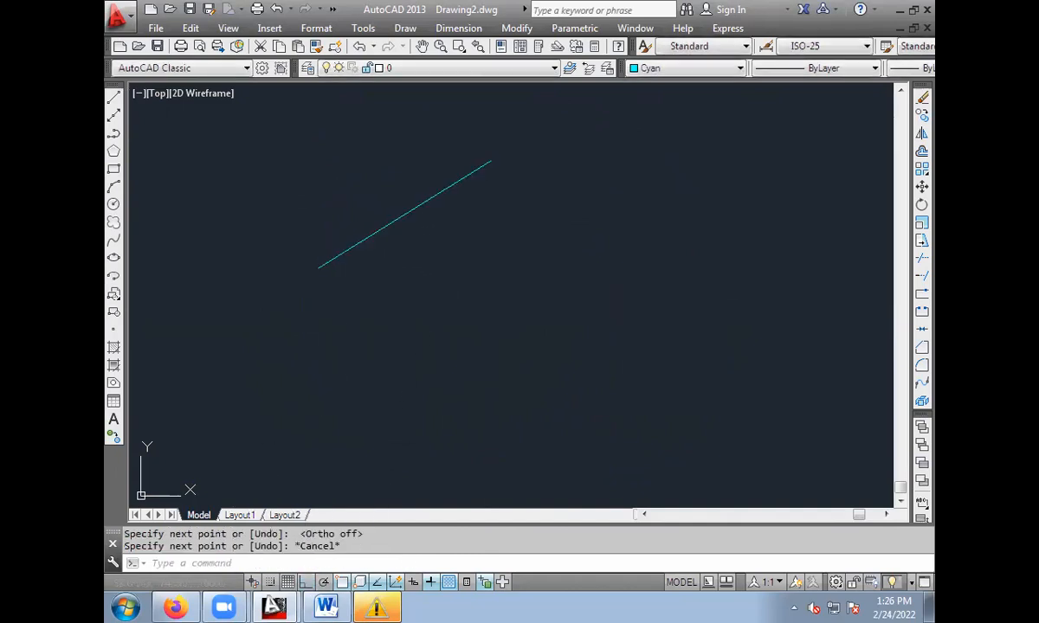
Draw two more separate lines: a gently falling one below the first line and a steep, nearly vertical one to the right.
{"action": "key", "text": "Return"}
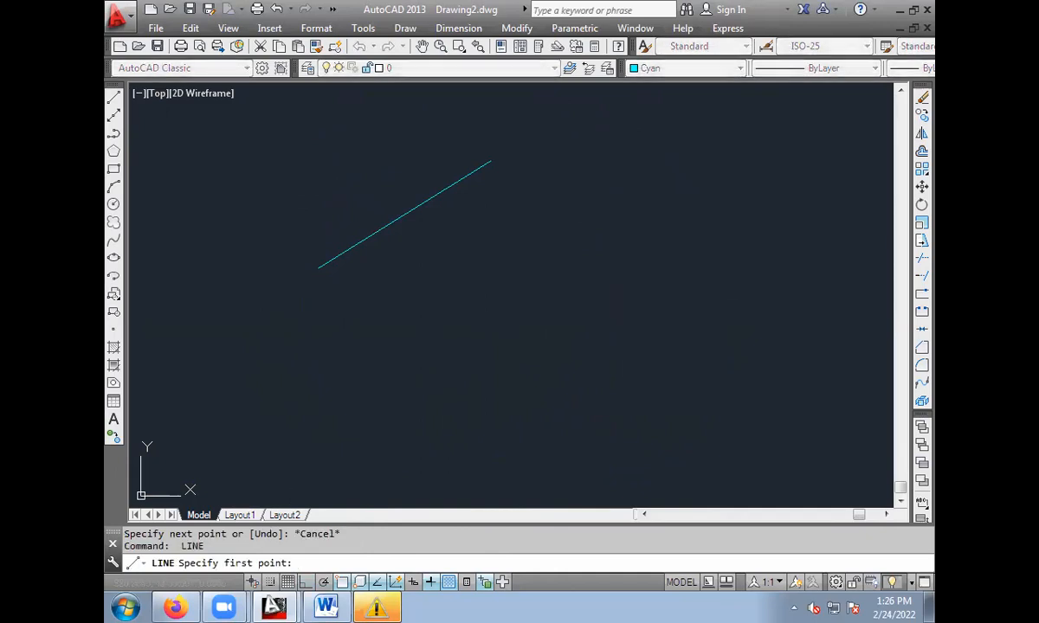
{"action": "left_click", "coordinate": [369, 381]}
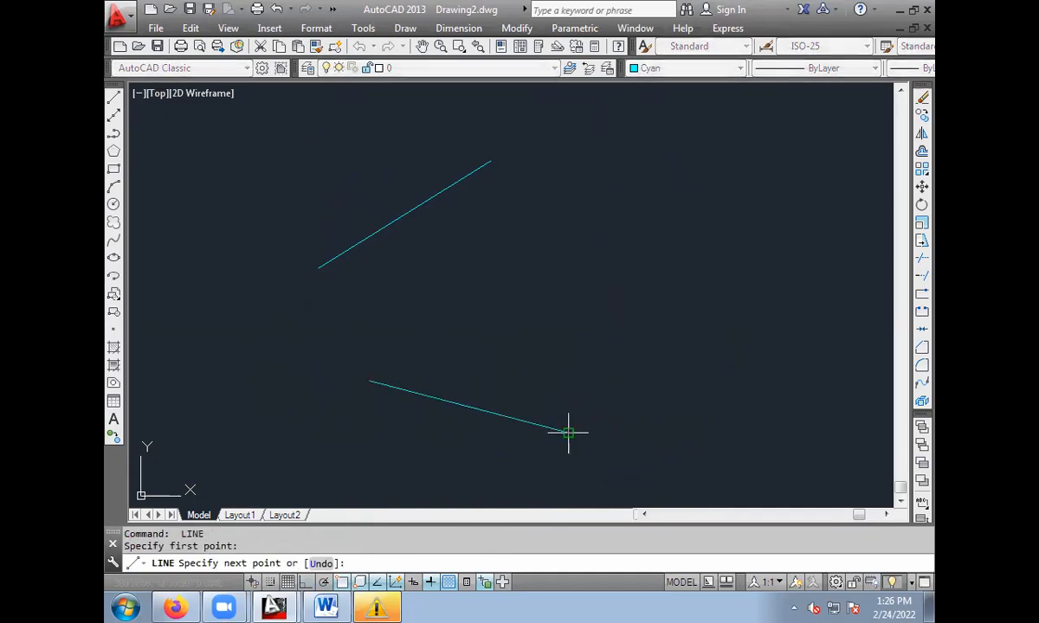
{"action": "left_click", "coordinate": [568, 431]}
{"action": "key", "text": "Return"}
{"action": "left_click", "coordinate": [597, 182]}
{"action": "left_click", "coordinate": [632, 256]}
{"action": "key", "text": "Return"}
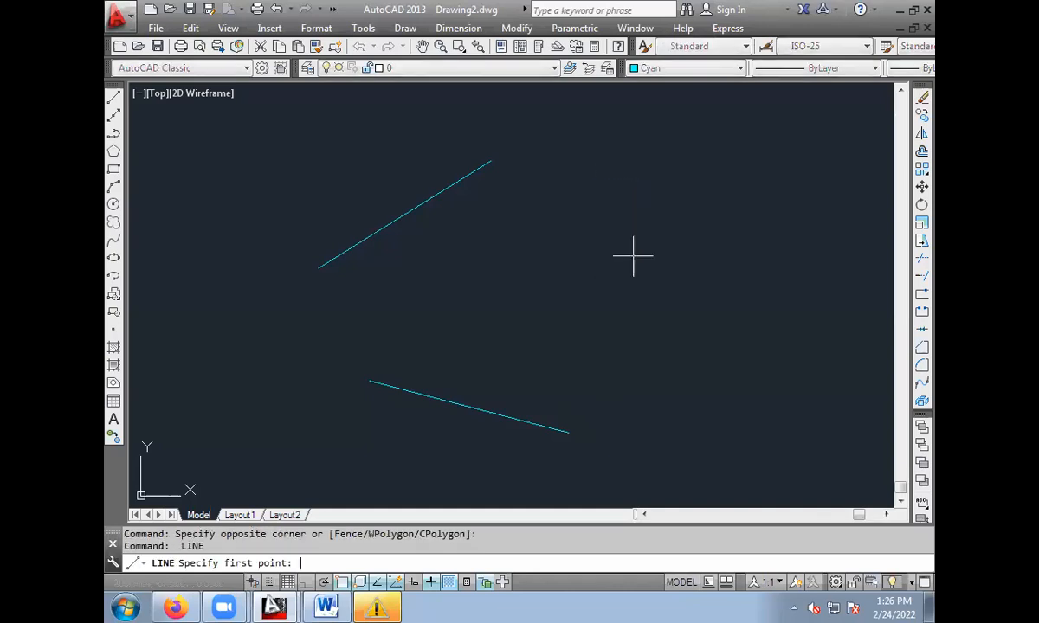
{"action": "left_click", "coordinate": [575, 189]}
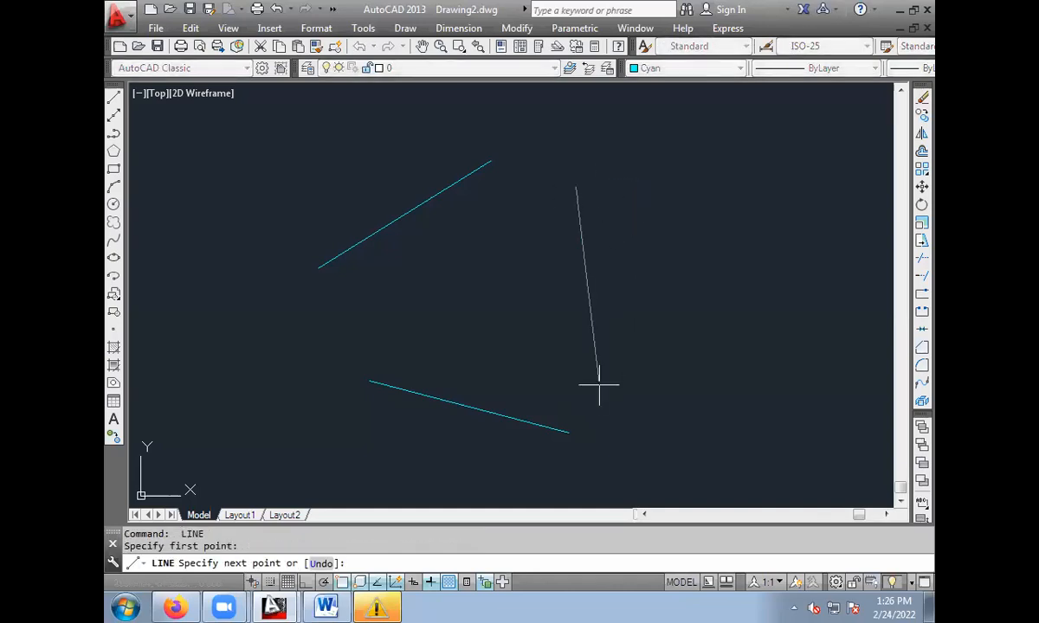
{"action": "left_click", "coordinate": [598, 383]}
{"action": "key", "text": "Escape"}
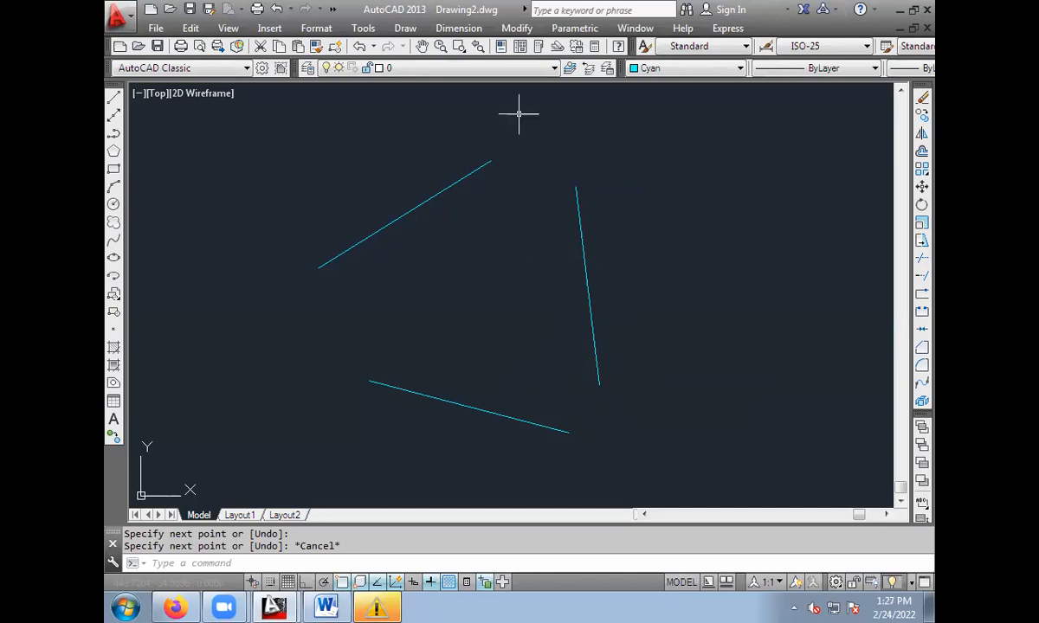
Draw a circle with the Ttr option, tangent to the upper and lower sloping lines, with a radius of 110.
{"action": "left_click", "coordinate": [113, 204]}
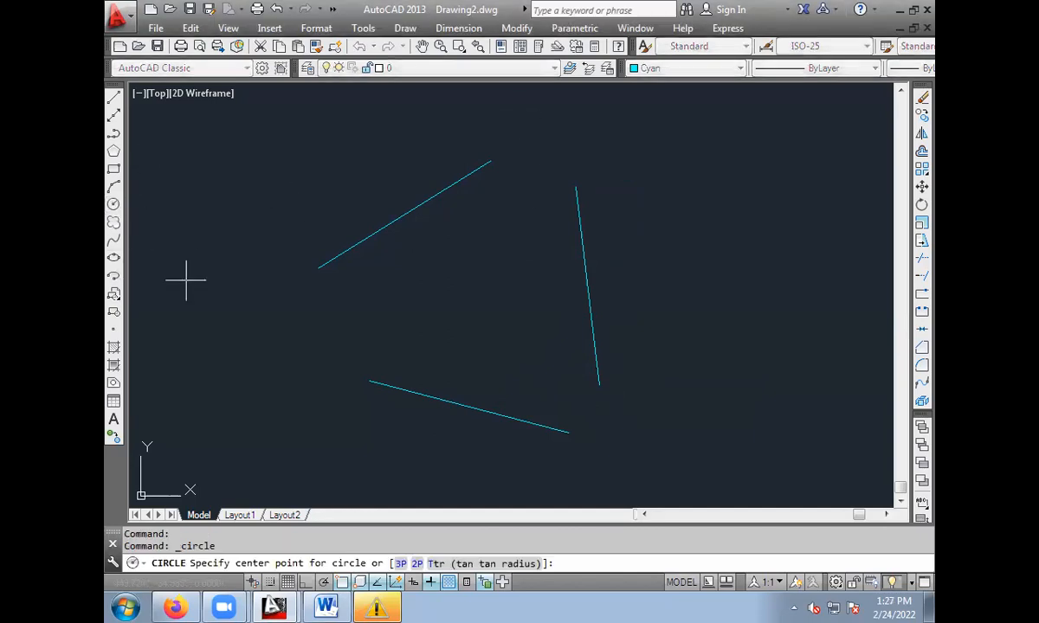
{"action": "left_click", "coordinate": [480, 565]}
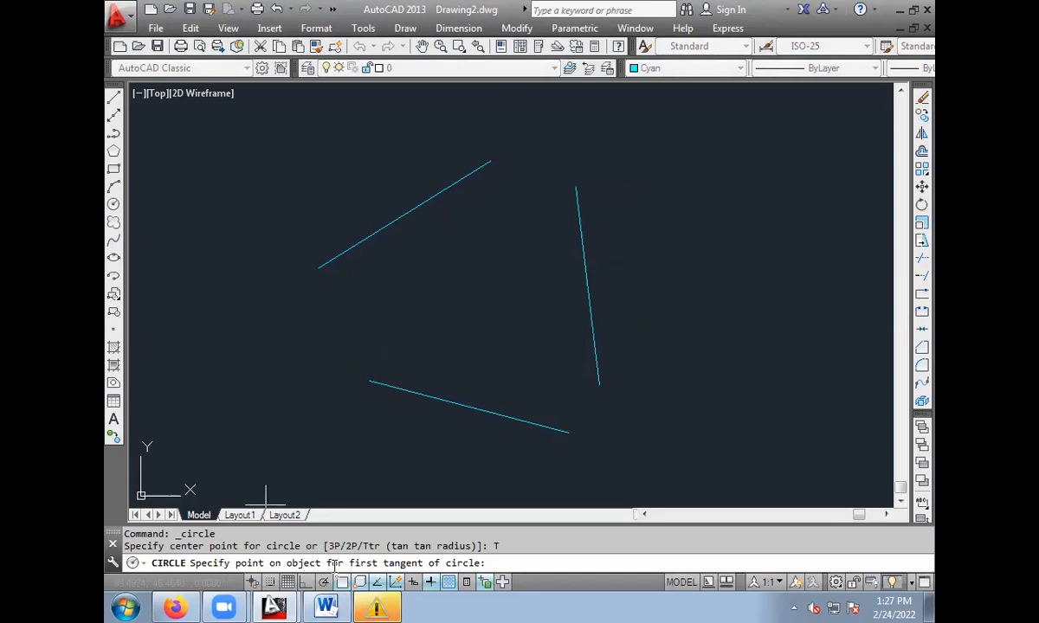
{"action": "left_click", "coordinate": [419, 214]}
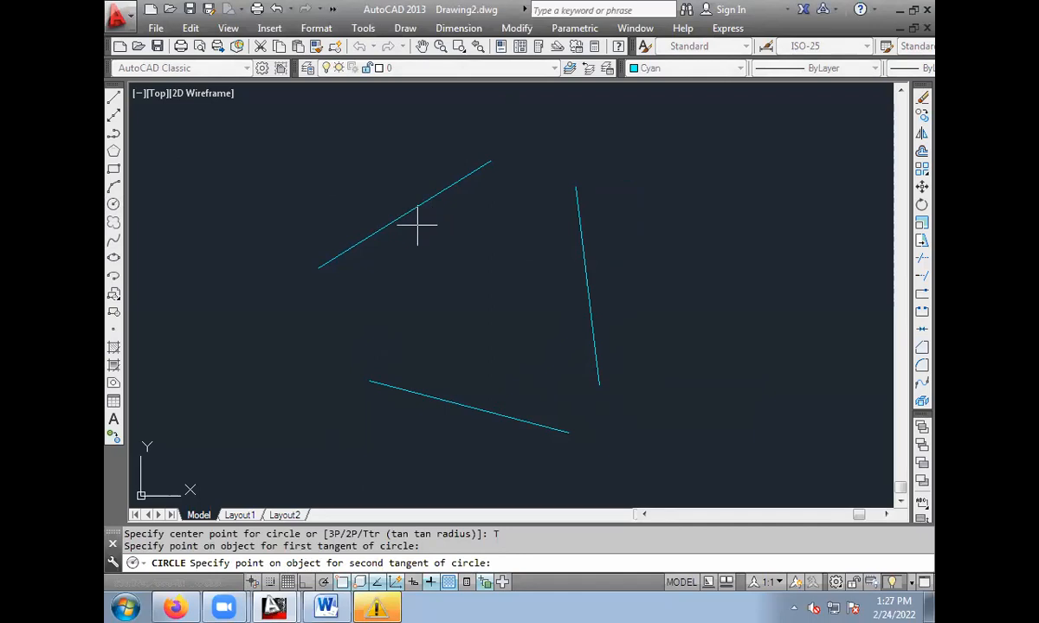
{"action": "left_click", "coordinate": [459, 403]}
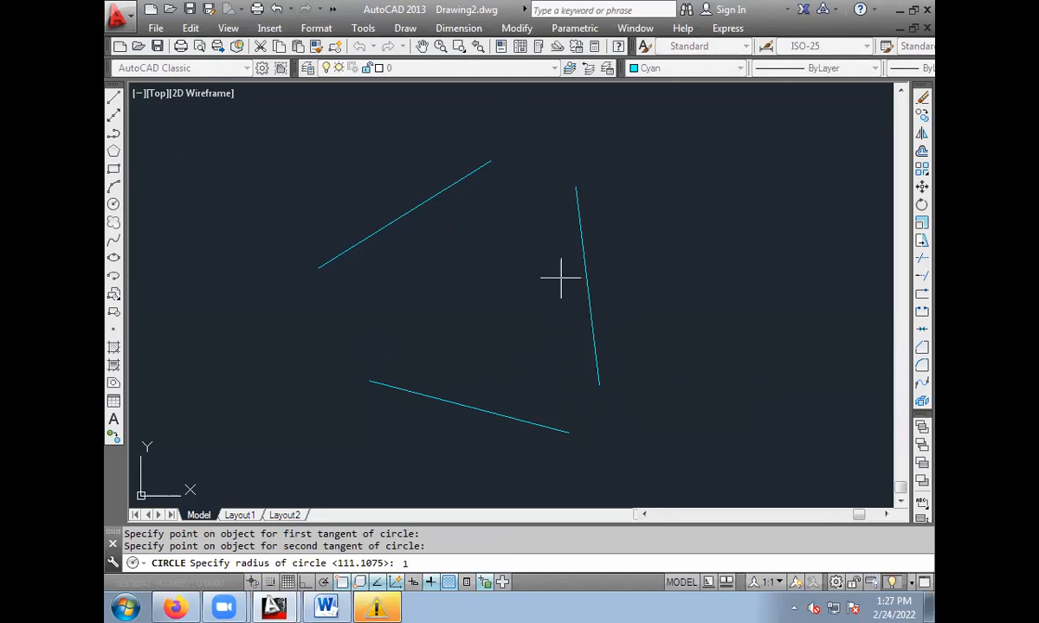
{"action": "key", "text": "Return"}
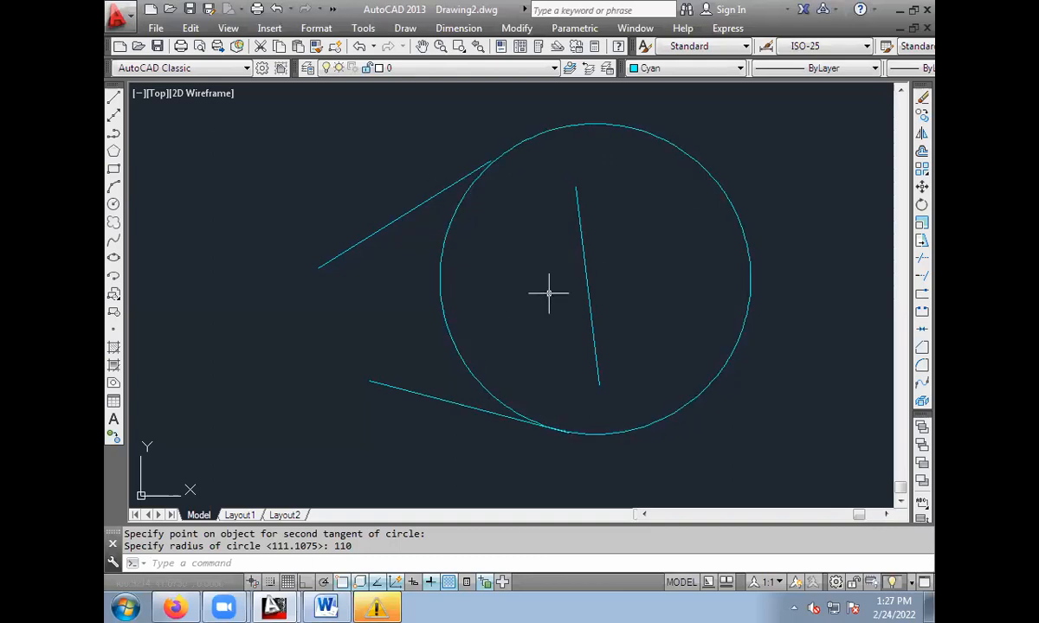
Erase the steep line and the radius 110 circle, keeping the two sloping lines.
{"action": "left_click", "coordinate": [583, 259]}
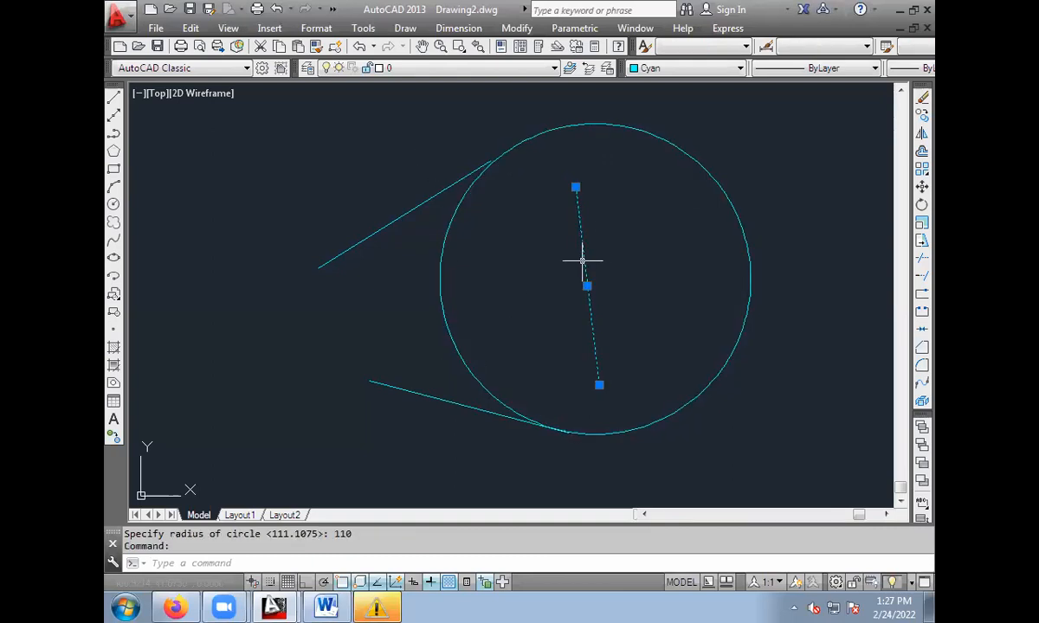
{"action": "key", "text": "Delete"}
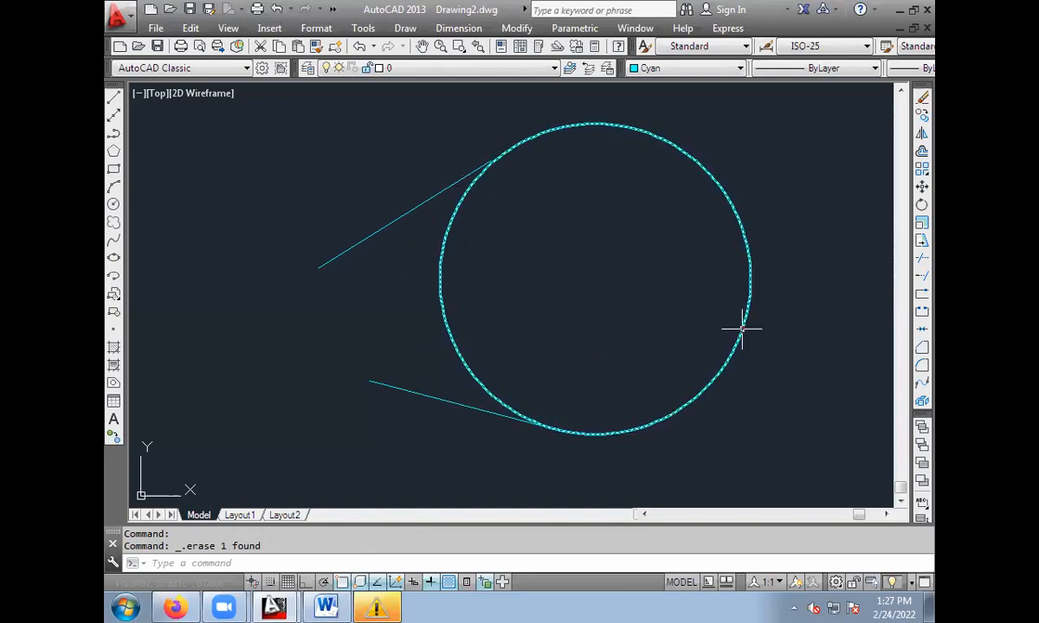
{"action": "left_click", "coordinate": [690, 156]}
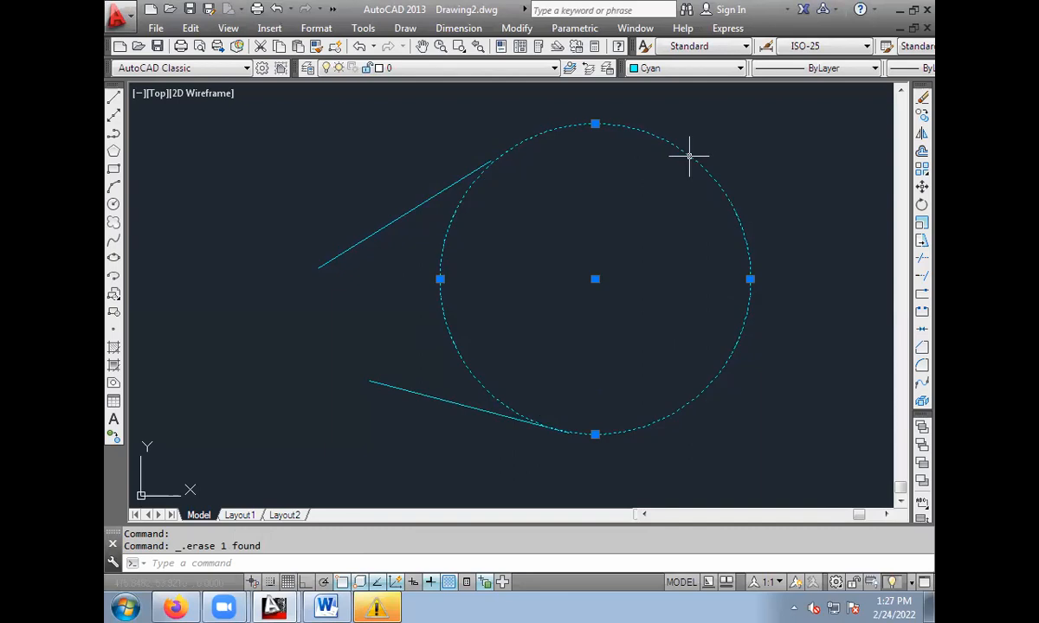
{"action": "key", "text": "Delete"}
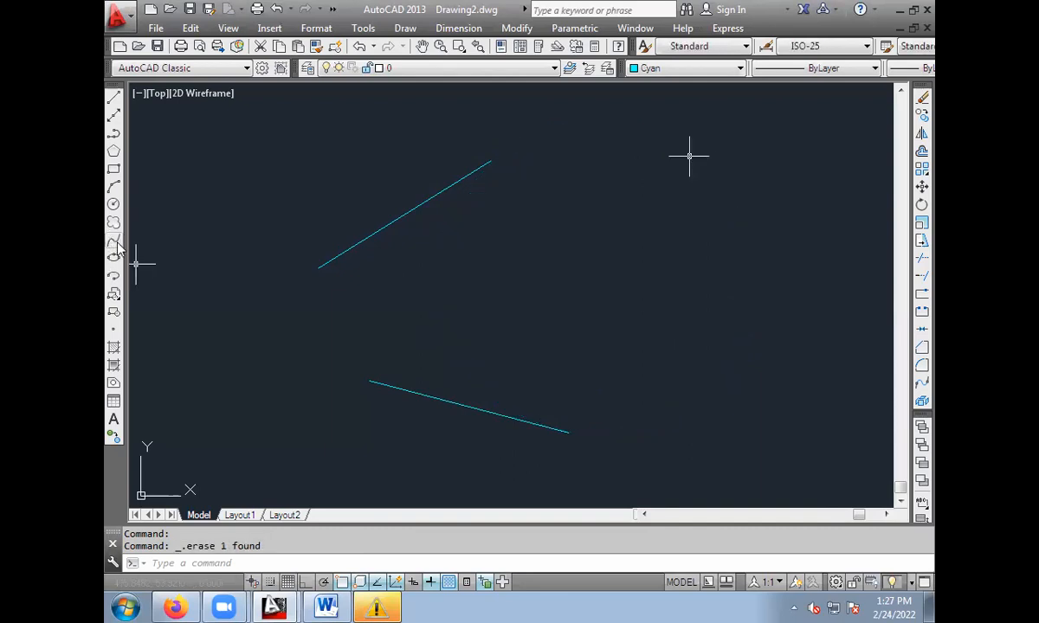
Draw a Ttr circle tangent to the two remaining sloping lines with a radius of 80.
{"action": "left_click", "coordinate": [113, 204]}
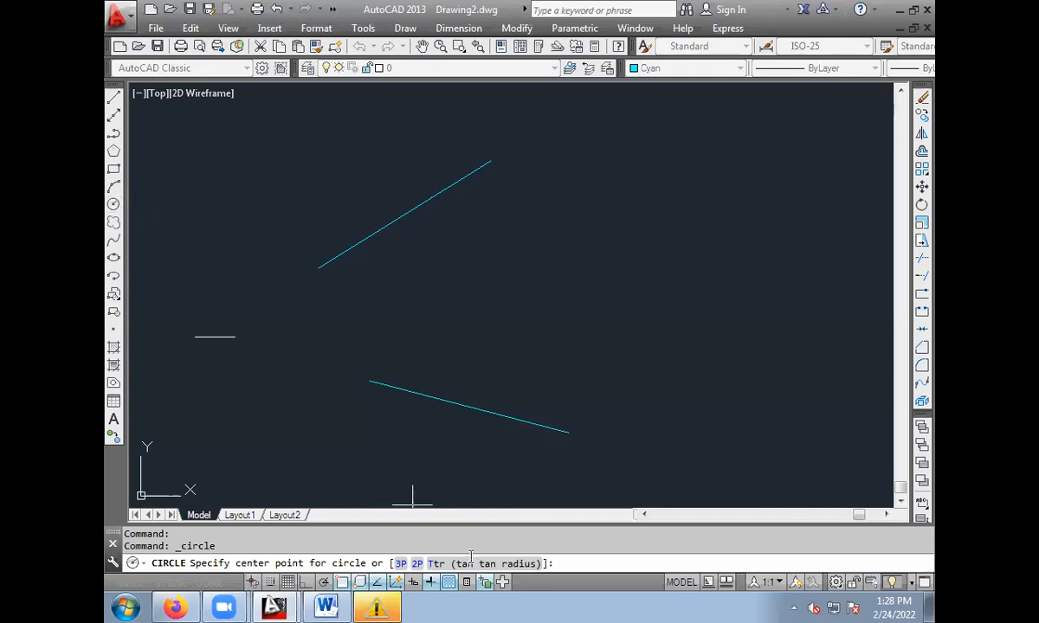
{"action": "left_click", "coordinate": [434, 564]}
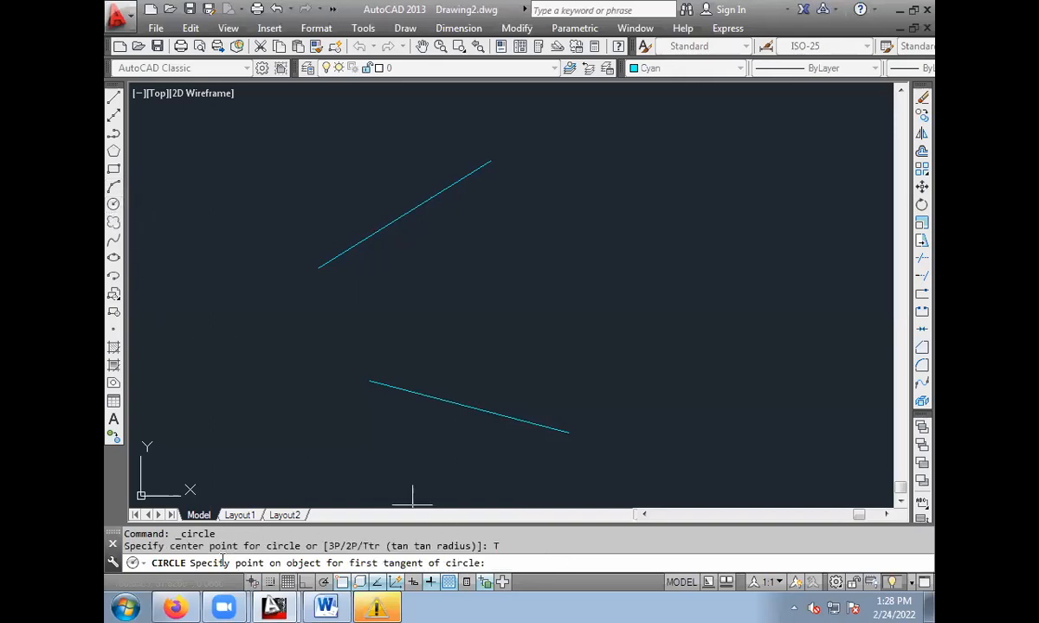
{"action": "left_click", "coordinate": [372, 236]}
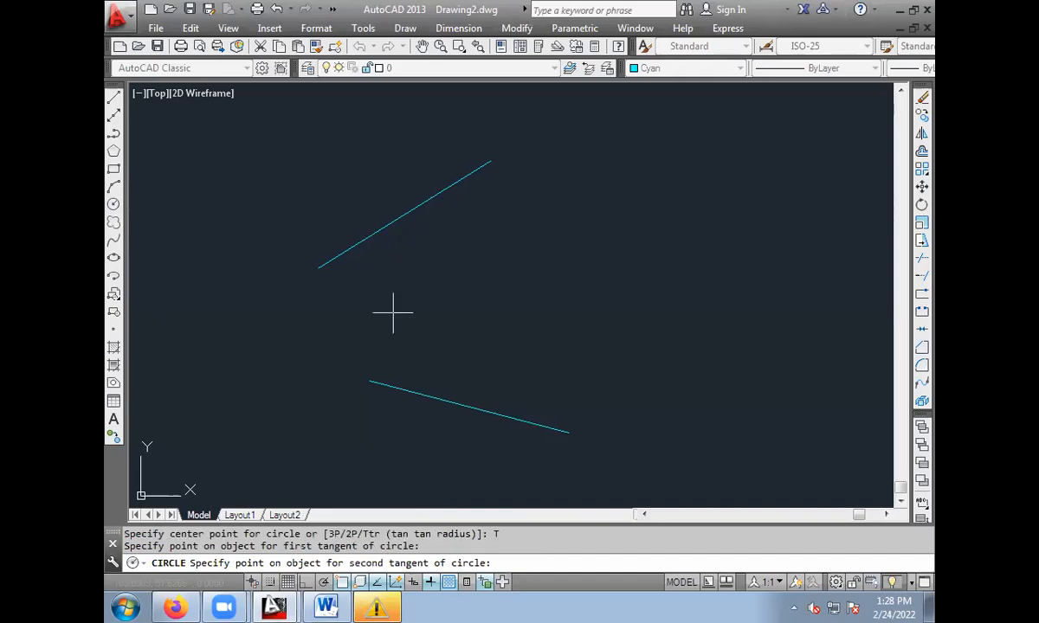
{"action": "left_click", "coordinate": [387, 385]}
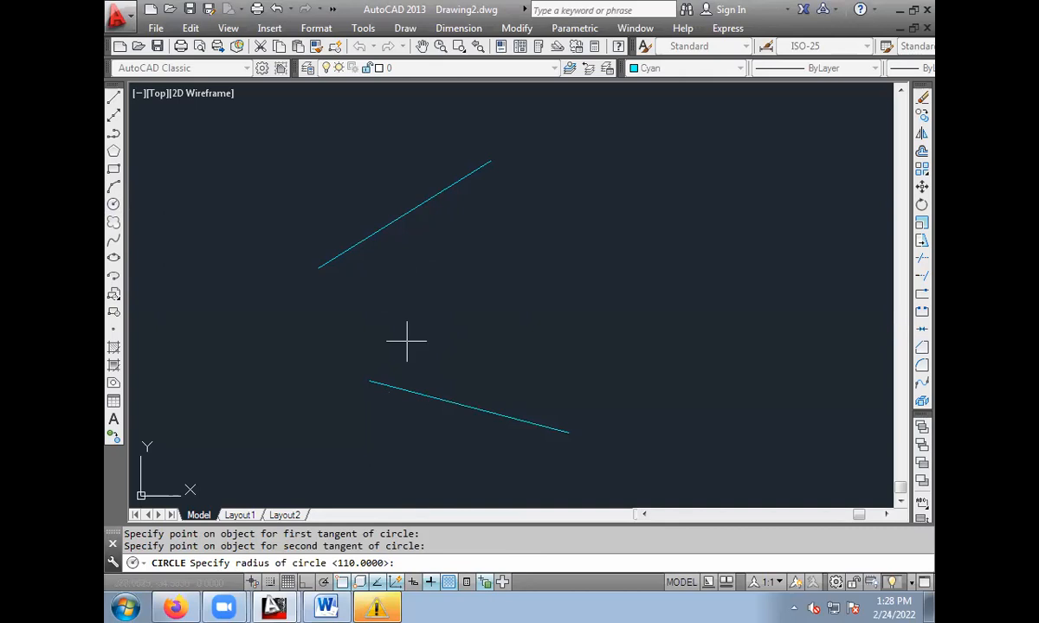
{"action": "type", "text": "80"}
{"action": "key", "text": "Return"}
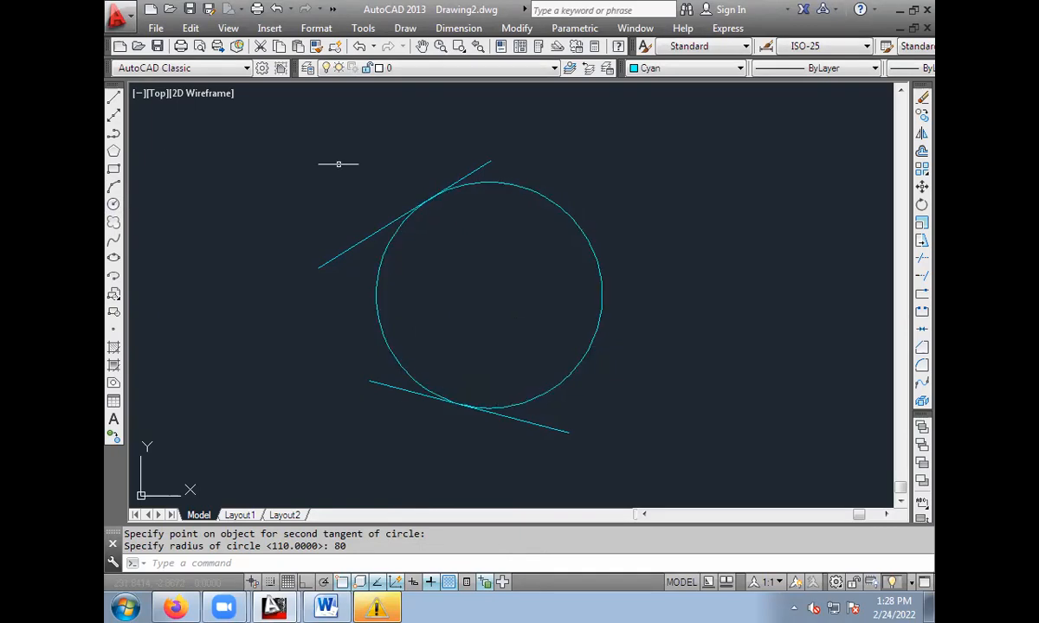
Erase the tangent circle and both sloping lines together with a selection window.
{"action": "left_click", "coordinate": [250, 156]}
{"action": "left_click", "coordinate": [680, 473]}
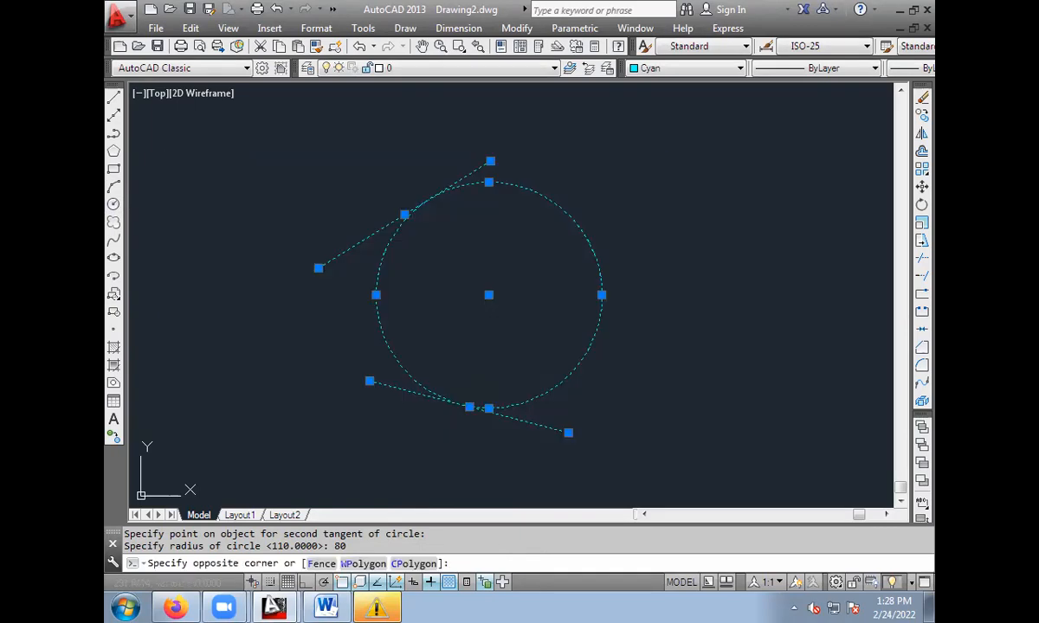
{"action": "key", "text": "Delete"}
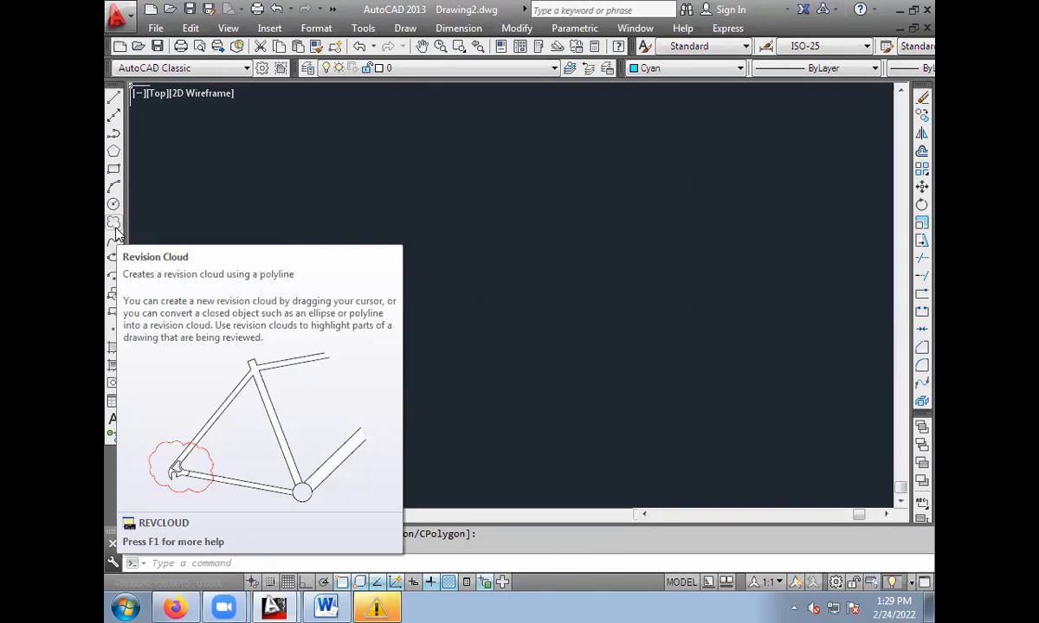
{"action": "left_click", "coordinate": [116, 228]}
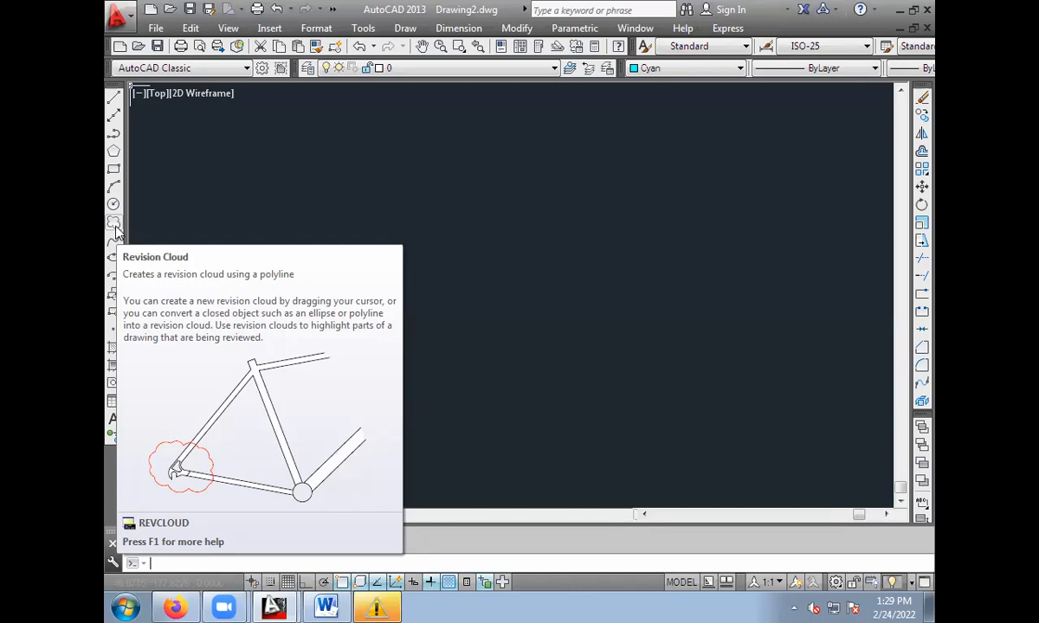
{"action": "left_click", "coordinate": [114, 227]}
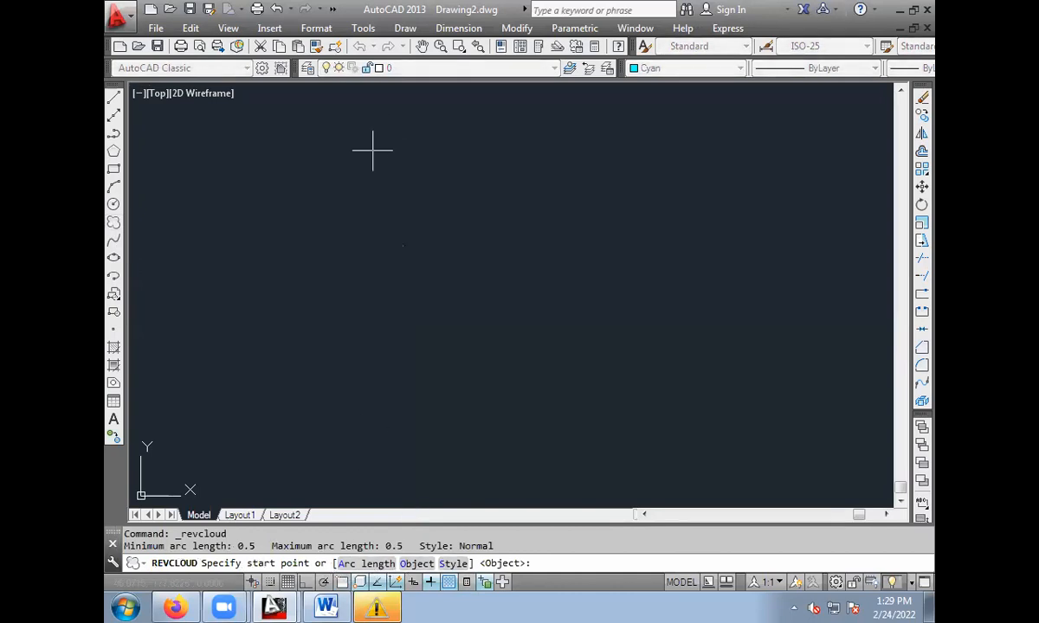
{"action": "left_click", "coordinate": [291, 283]}
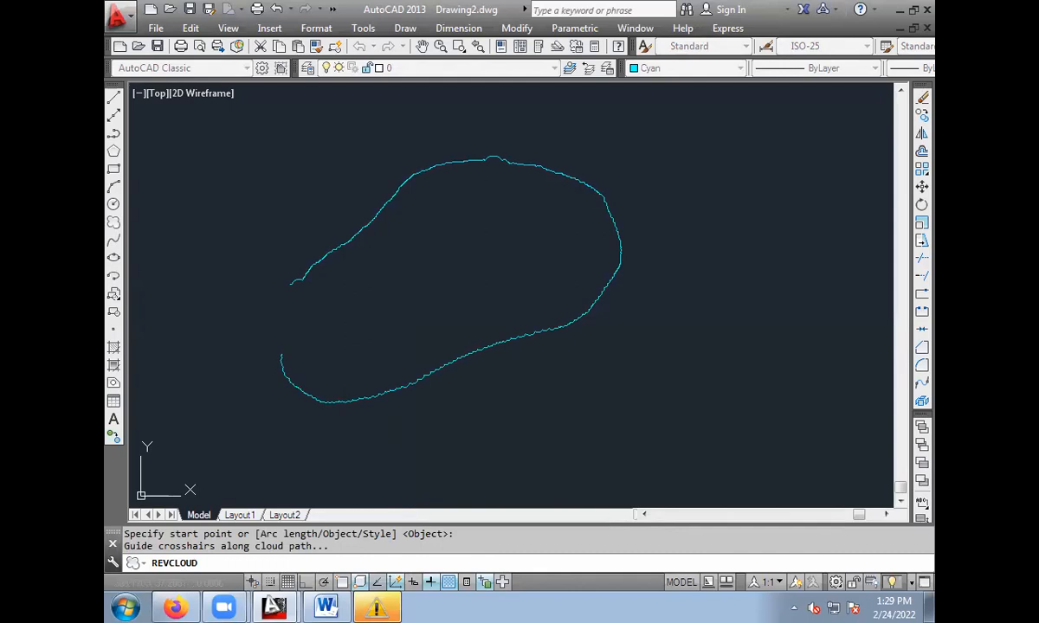
{"action": "left_click", "coordinate": [290, 277]}
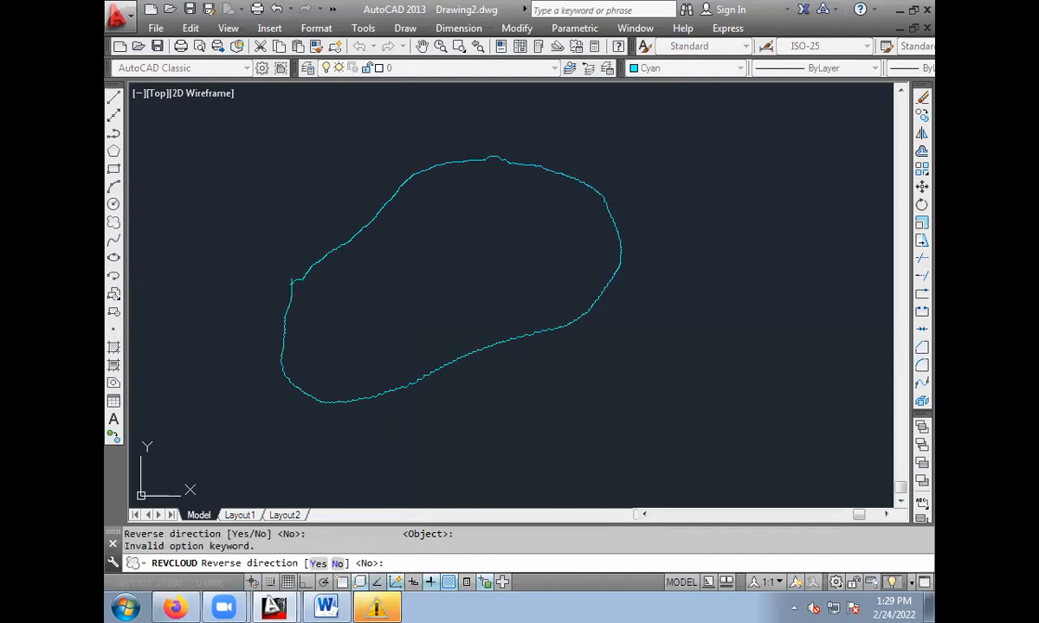
{"action": "scroll", "coordinate": [443, 238], "scroll_direction": "up", "scroll_amount": 4}
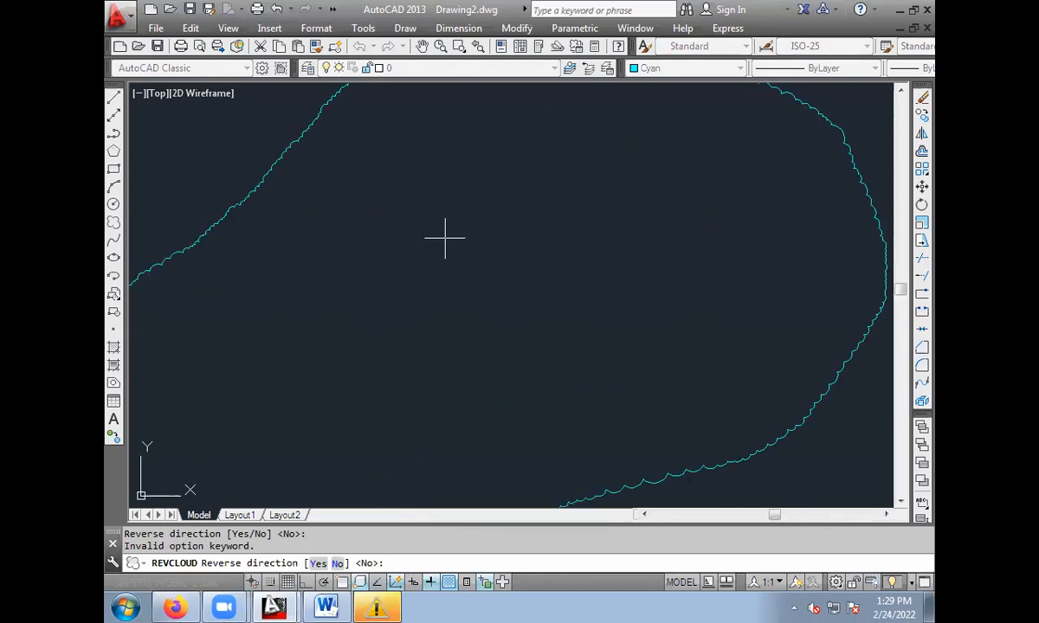
{"action": "scroll", "coordinate": [445, 237], "scroll_direction": "down", "scroll_amount": 3}
{"action": "mouse_move", "coordinate": [441, 234]}
{"action": "middle_mouse_down"}
{"action": "mouse_move", "coordinate": [515, 267]}
{"action": "mouse_move", "coordinate": [518, 248]}
{"action": "middle_mouse_up"}
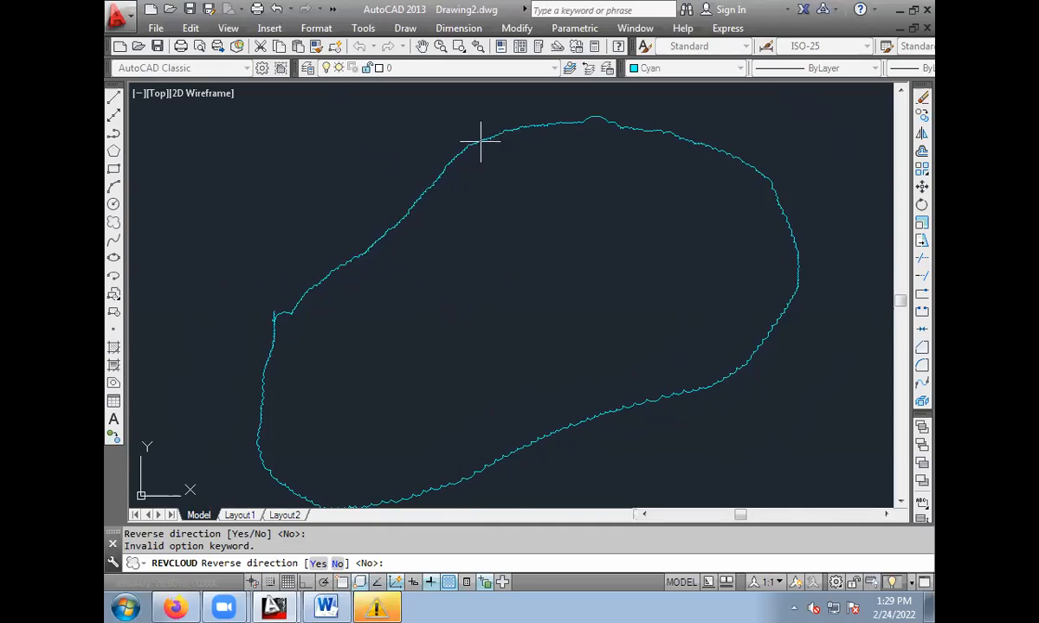
{"action": "scroll", "coordinate": [454, 191], "scroll_direction": "down", "scroll_amount": 5}
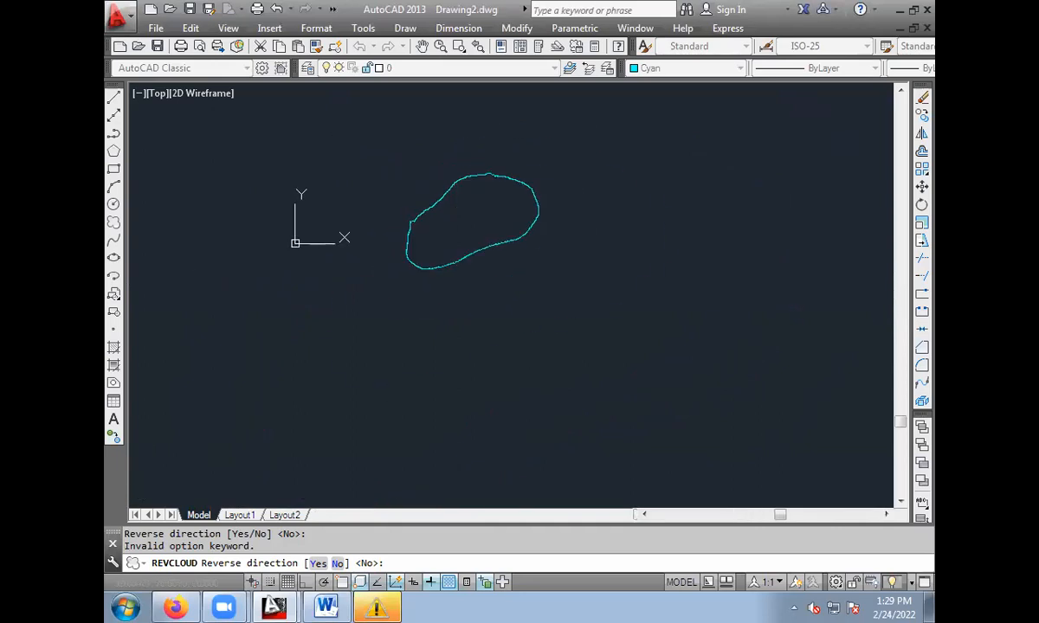
{"action": "key", "text": "Escape"}
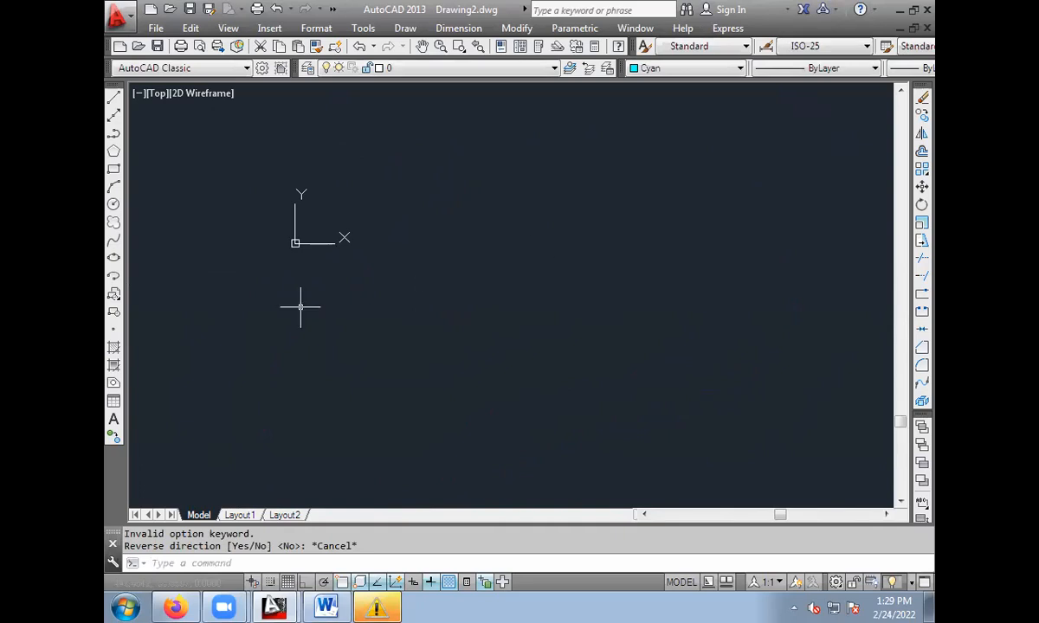
Draw a freehand revision cloud with several irregular lobes whose path crosses itself, and reverse the direction of its arcs.
{"action": "left_click", "coordinate": [113, 221]}
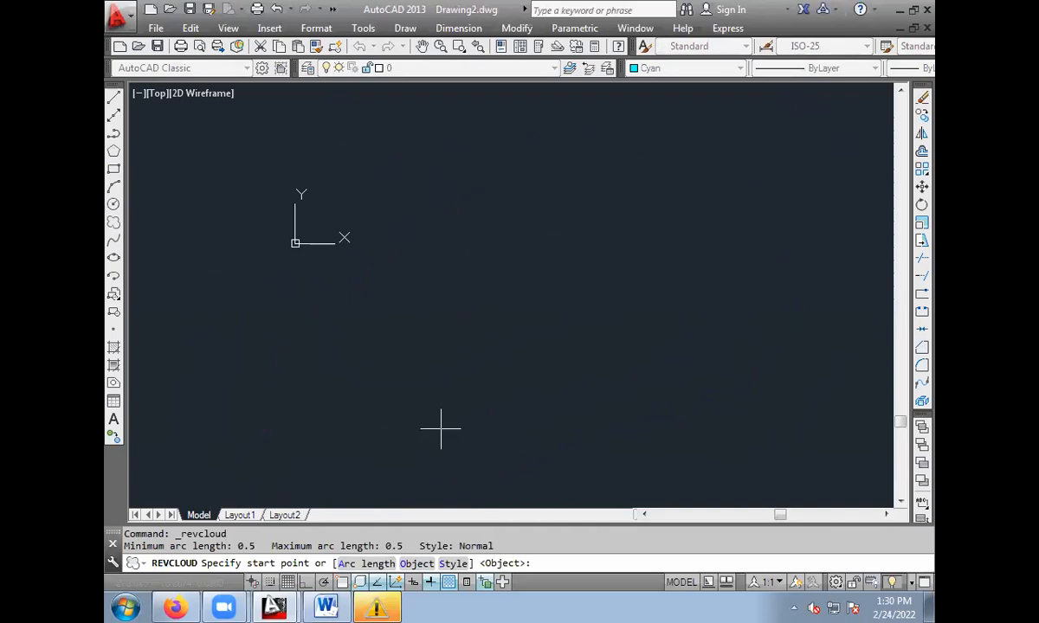
{"action": "left_click", "coordinate": [419, 327]}
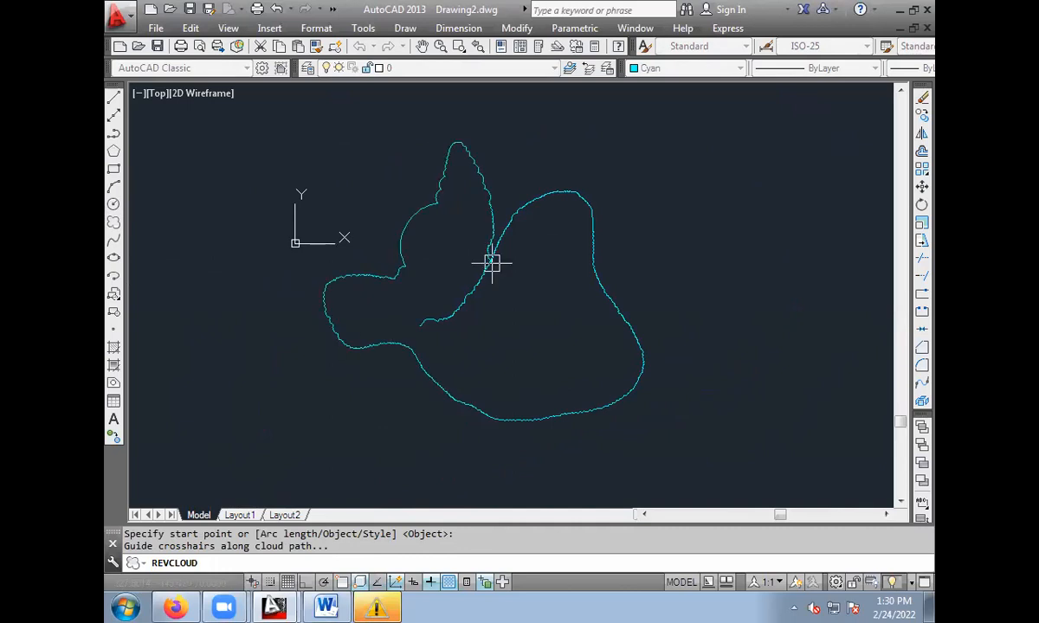
{"action": "left_click", "coordinate": [428, 269]}
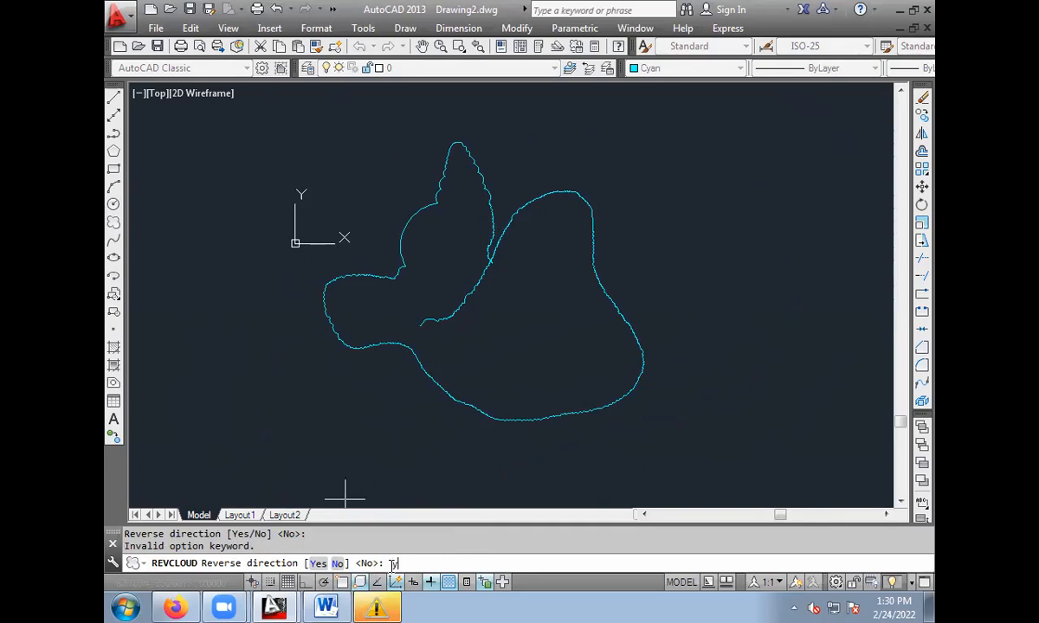
{"action": "key", "text": "Return"}
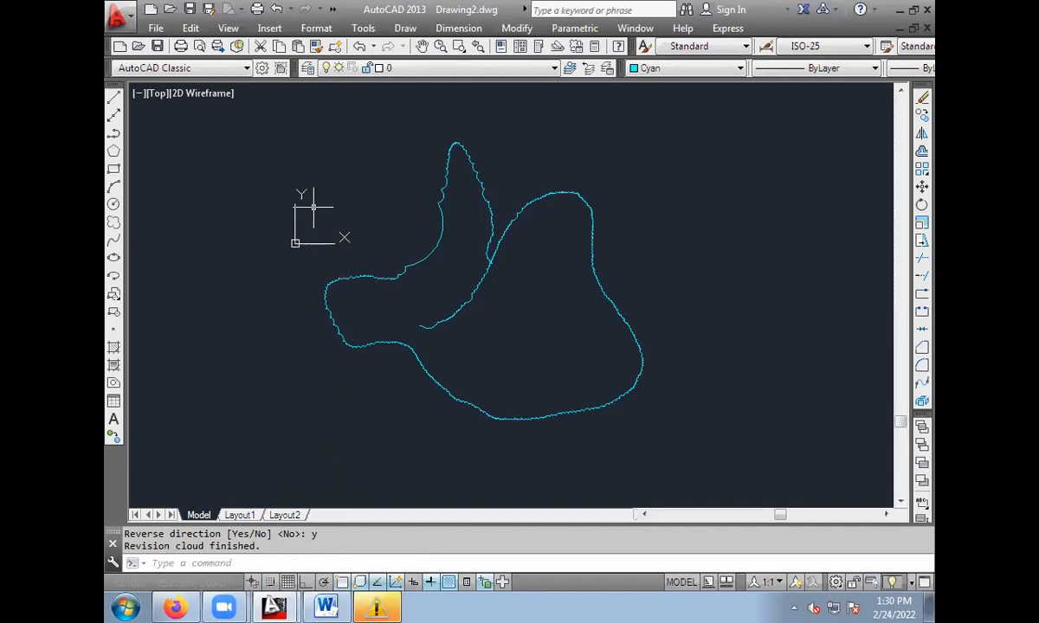
Erase the irregular revision cloud with a selection window around it.
{"action": "left_click", "coordinate": [254, 121]}
{"action": "left_click", "coordinate": [702, 452]}
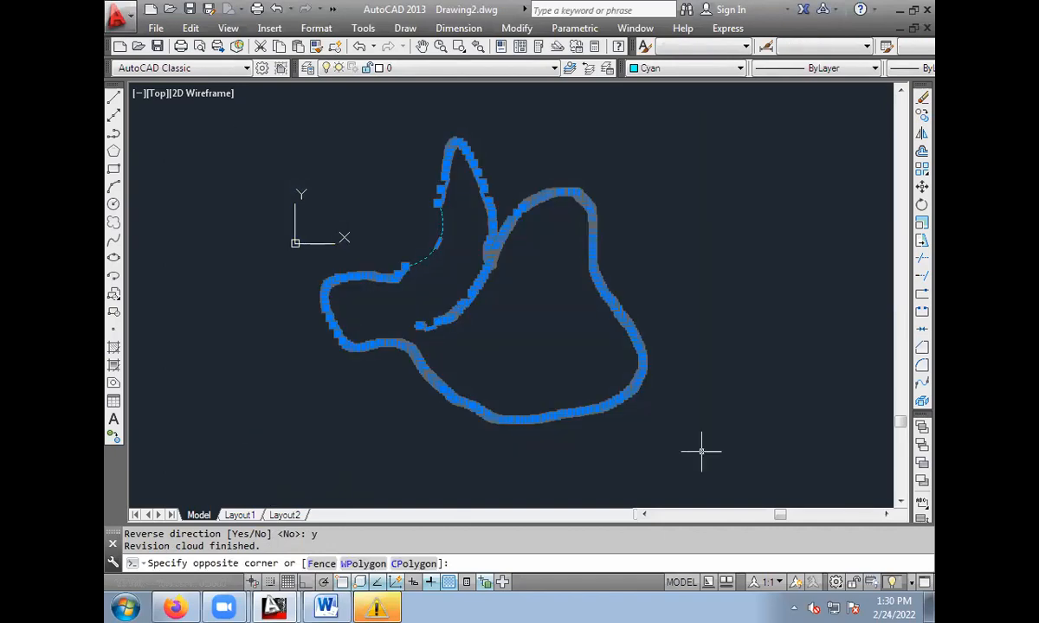
{"action": "key", "text": "Delete"}
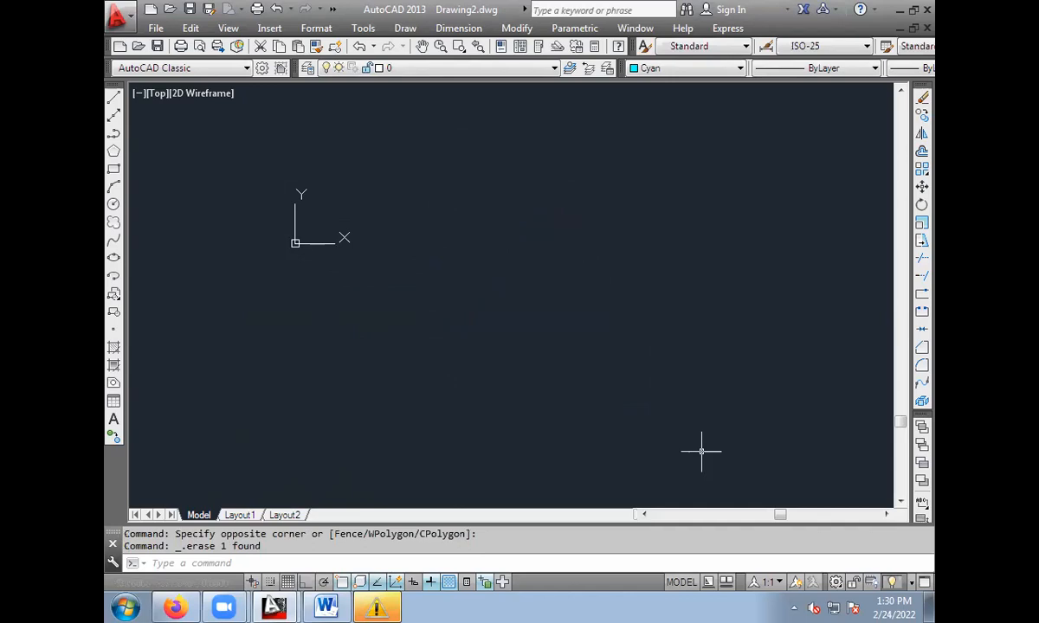
{"action": "scroll", "coordinate": [450, 151], "scroll_direction": "up", "scroll_amount": 5}
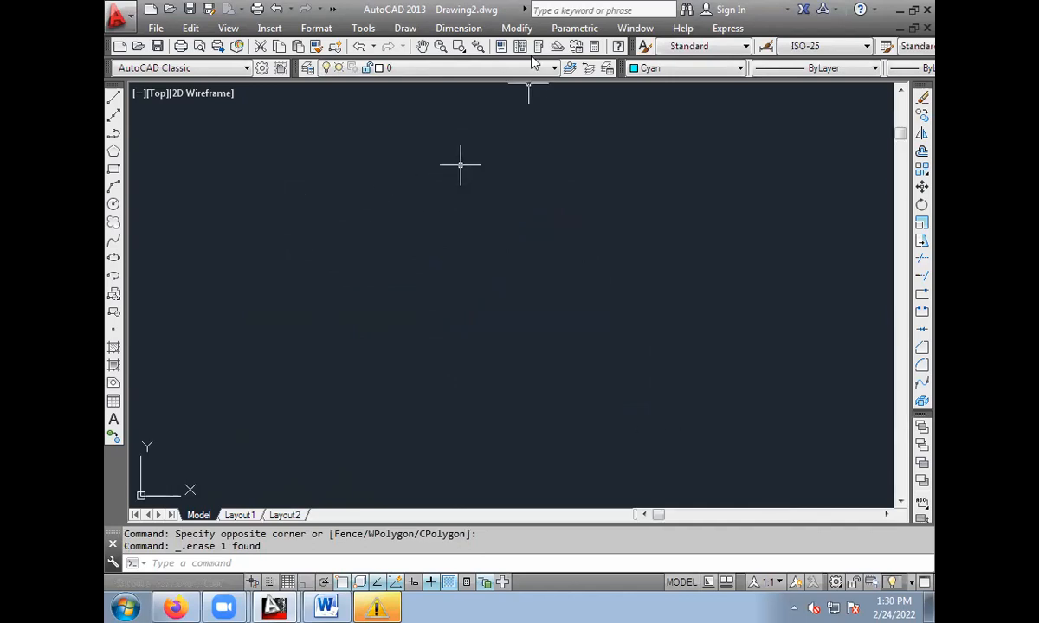